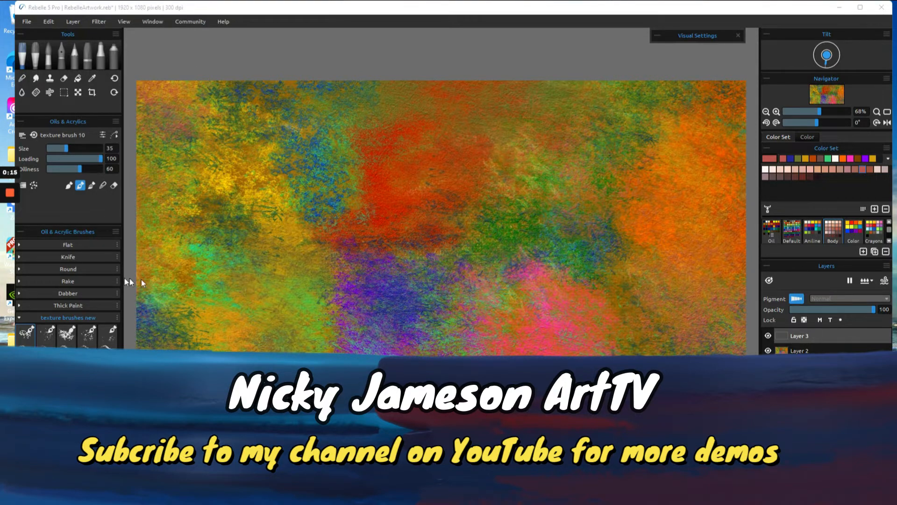
- Paint scattered muted-red marks with texture brush 10 on Layer 3, mainly over the left side and upper edge
{"action": "left_click", "coordinate": [29, 336]}
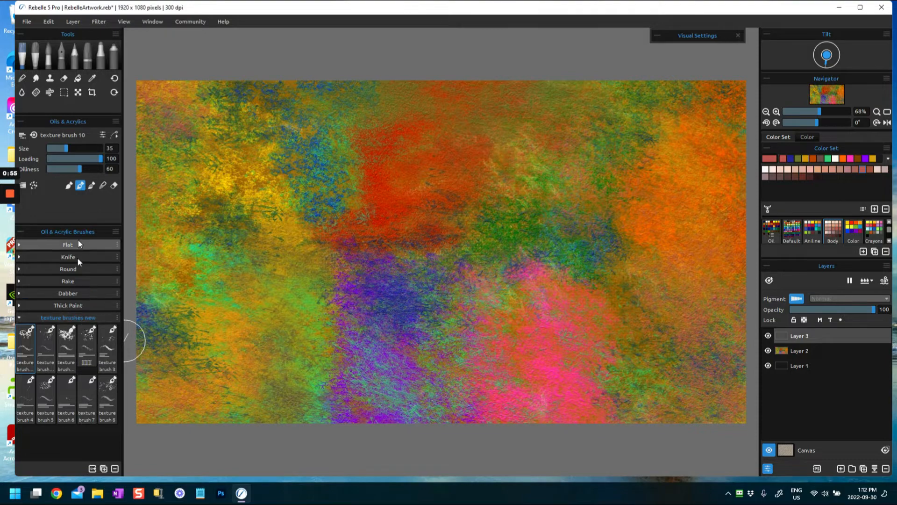
{"action": "left_click", "coordinate": [195, 356]}
{"action": "mouse_move", "coordinate": [196, 355]}
{"action": "left_mouse_down"}
{"action": "mouse_move", "coordinate": [197, 311]}
{"action": "mouse_move", "coordinate": [237, 363]}
{"action": "left_mouse_up"}
{"action": "mouse_move", "coordinate": [204, 327]}
{"action": "left_mouse_down"}
{"action": "mouse_move", "coordinate": [222, 322]}
{"action": "mouse_move", "coordinate": [265, 359]}
{"action": "left_mouse_up"}
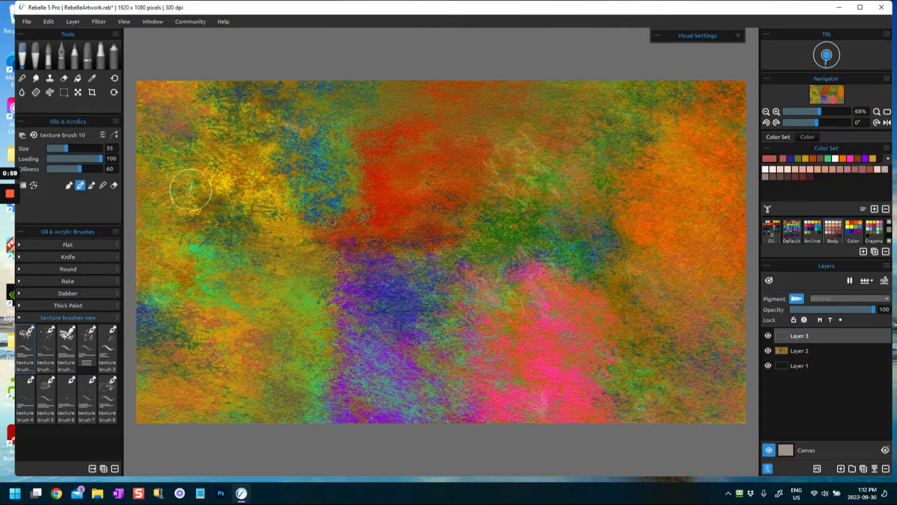
{"action": "mouse_move", "coordinate": [165, 174]}
{"action": "left_mouse_down"}
{"action": "mouse_move", "coordinate": [196, 168]}
{"action": "mouse_move", "coordinate": [202, 134]}
{"action": "mouse_move", "coordinate": [234, 148]}
{"action": "left_mouse_up"}
{"action": "mouse_move", "coordinate": [391, 120]}
{"action": "left_mouse_down"}
{"action": "mouse_move", "coordinate": [382, 108]}
{"action": "mouse_move", "coordinate": [477, 100]}
{"action": "left_mouse_up"}
{"action": "mouse_move", "coordinate": [445, 126]}
{"action": "left_mouse_down"}
{"action": "mouse_move", "coordinate": [470, 134]}
{"action": "mouse_move", "coordinate": [513, 120]}
{"action": "left_mouse_up"}
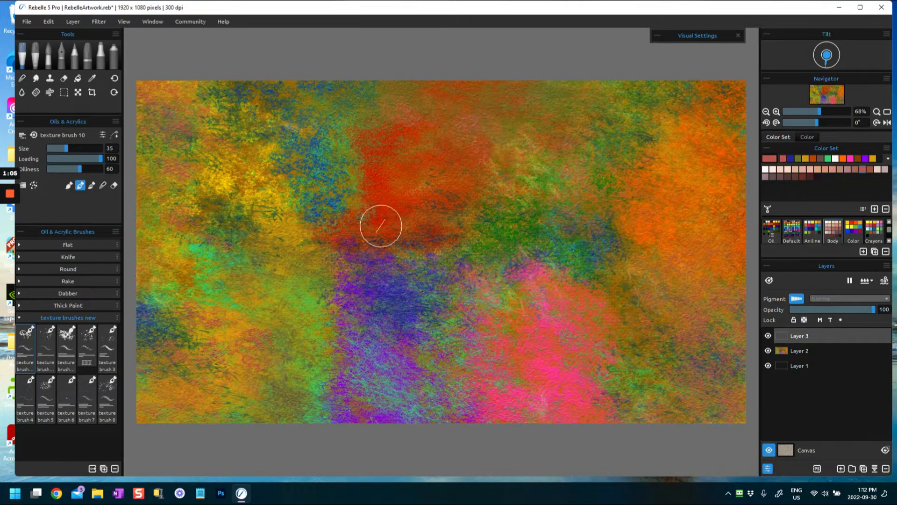
{"action": "left_click_drag", "start_coordinate": [329, 220], "coordinate": [467, 205]}
{"action": "mouse_move", "coordinate": [635, 120]}
{"action": "left_mouse_down"}
{"action": "mouse_move", "coordinate": [594, 94]}
{"action": "mouse_move", "coordinate": [644, 91]}
{"action": "left_mouse_up"}
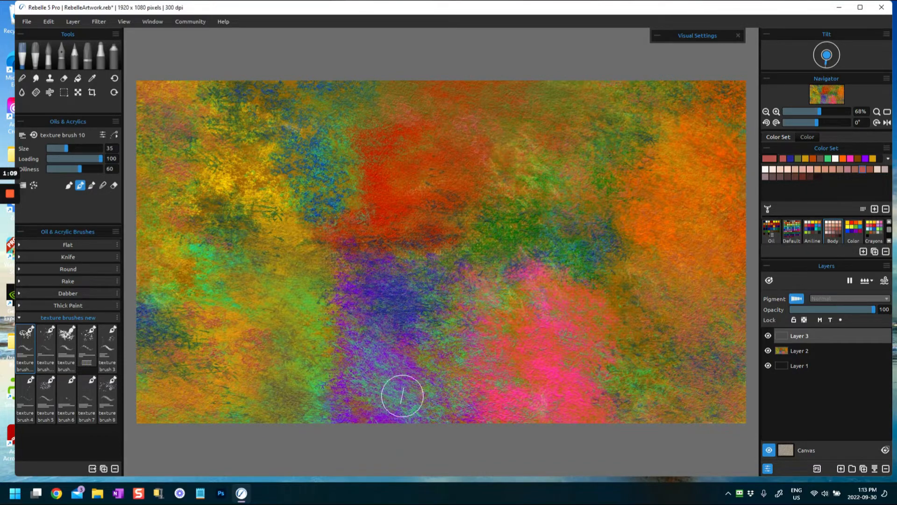
{"action": "left_click_drag", "start_coordinate": [362, 340], "coordinate": [375, 338]}
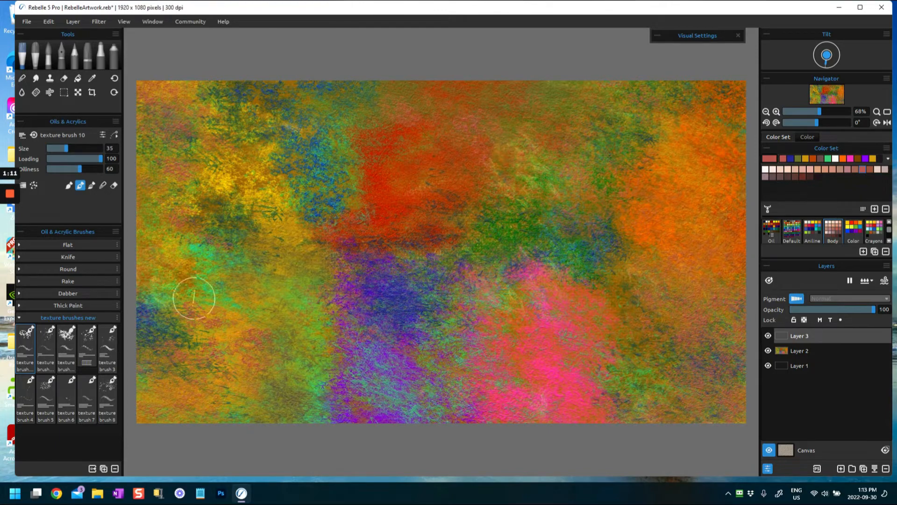
{"action": "mouse_move", "coordinate": [240, 409]}
{"action": "left_mouse_down"}
{"action": "mouse_move", "coordinate": [194, 418]}
{"action": "mouse_move", "coordinate": [240, 413]}
{"action": "left_mouse_up"}
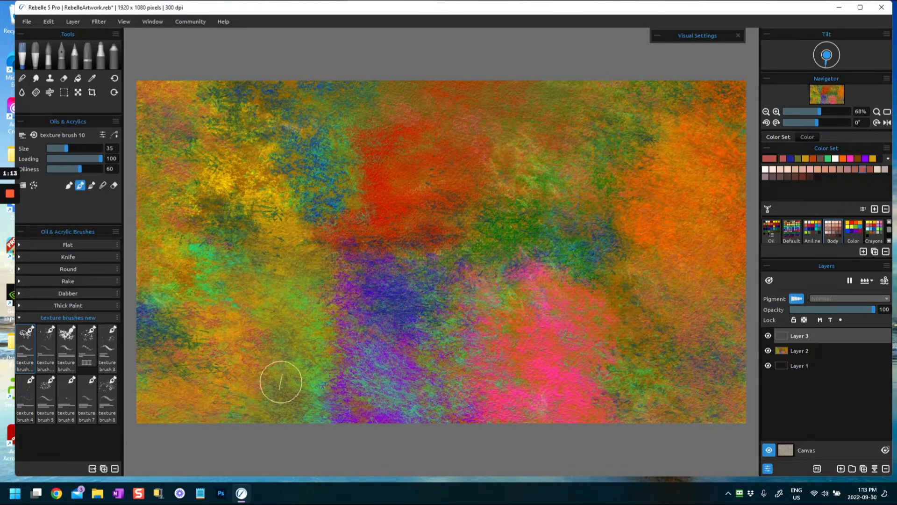
{"action": "left_click_drag", "start_coordinate": [658, 347], "coordinate": [663, 347]}
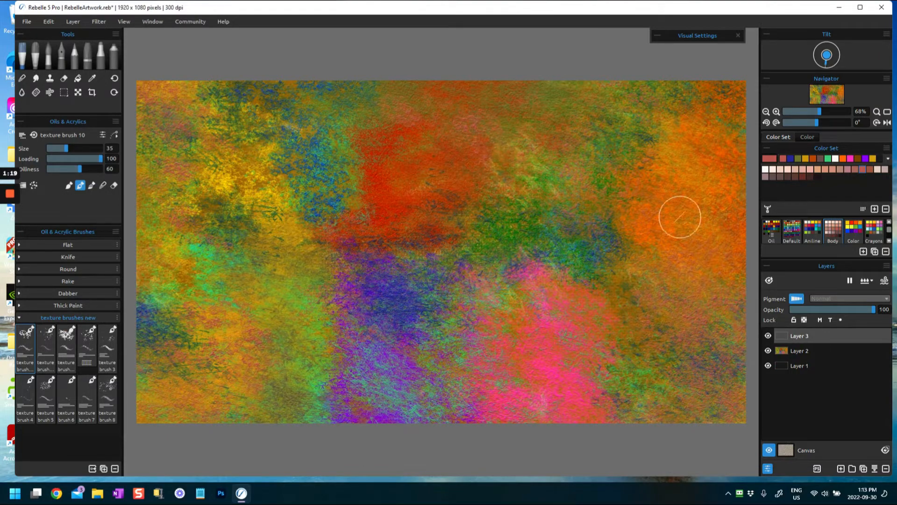
{"action": "mouse_move", "coordinate": [697, 103]}
{"action": "left_mouse_down"}
{"action": "mouse_move", "coordinate": [703, 97]}
{"action": "mouse_move", "coordinate": [718, 132]}
{"action": "left_mouse_up"}
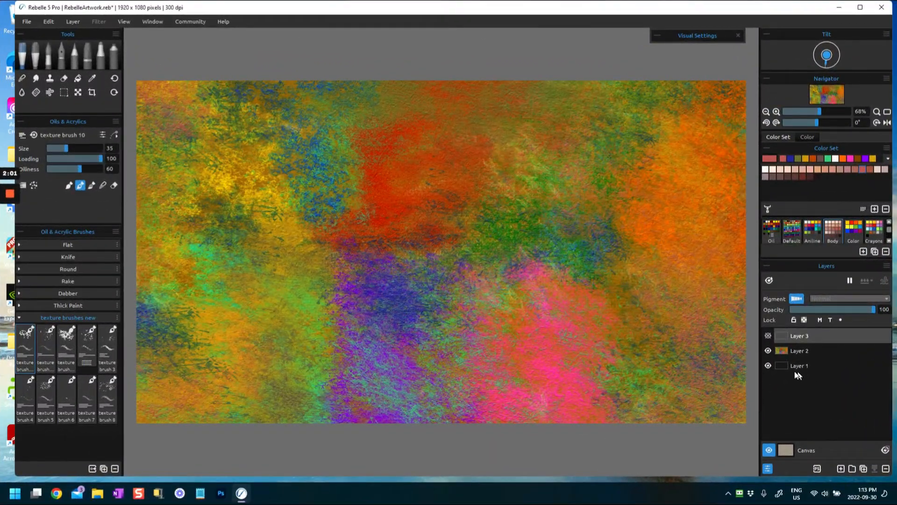
- Hide Layer 2 and show Layer 3 so only the red texture marks sit on the canvas
{"action": "left_click", "coordinate": [769, 351]}
{"action": "left_click", "coordinate": [768, 335]}
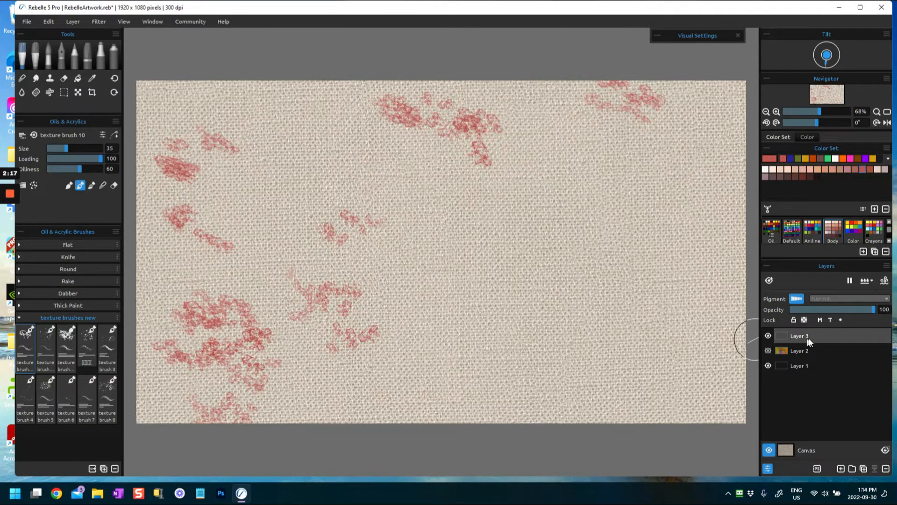
- Browse the available canvas textures, from the Canvas group through to Rough, without changing the current canvas
{"action": "left_click", "coordinate": [791, 451]}
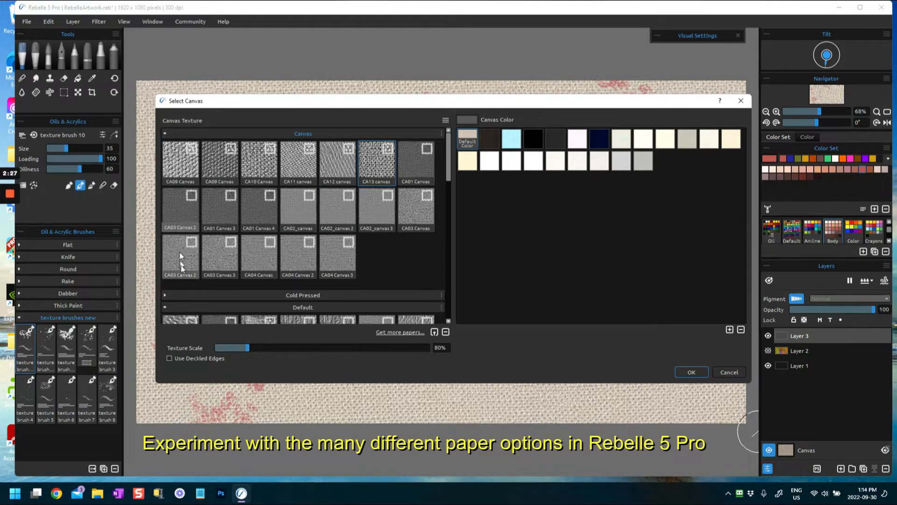
{"action": "left_click_drag", "start_coordinate": [447, 161], "coordinate": [448, 200]}
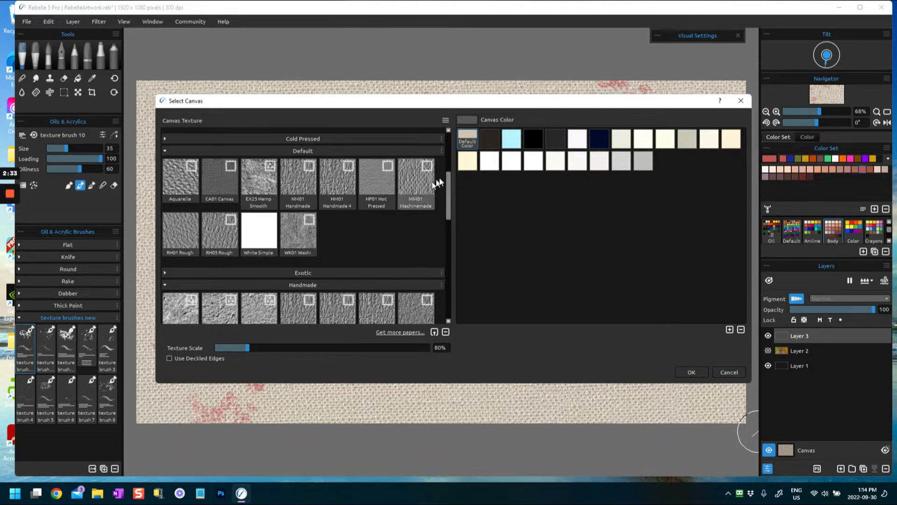
{"action": "left_click_drag", "start_coordinate": [448, 200], "coordinate": [450, 285]}
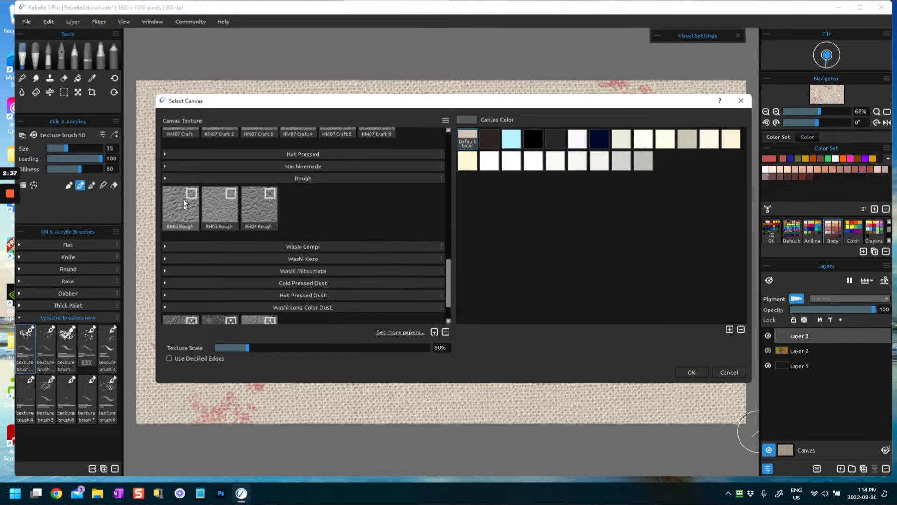
{"action": "left_click_drag", "start_coordinate": [448, 281], "coordinate": [433, 130]}
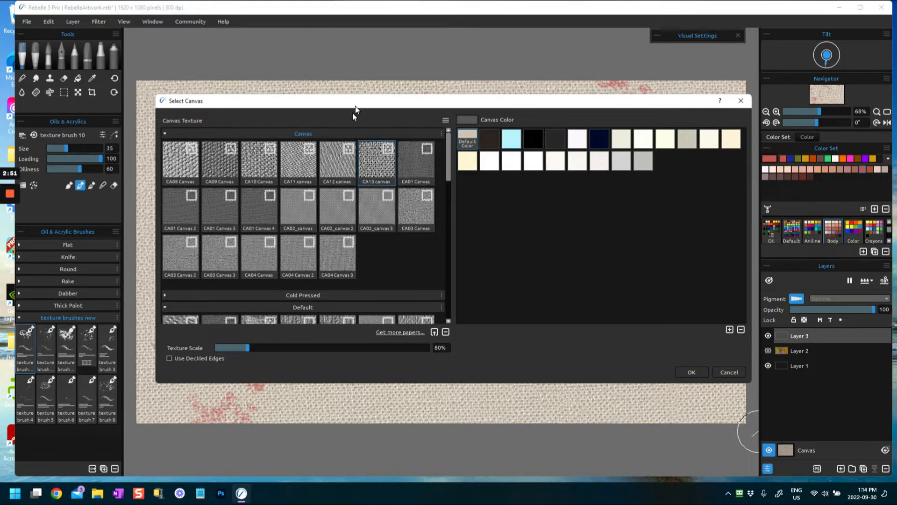
{"action": "left_click_drag", "start_coordinate": [389, 105], "coordinate": [369, 105]}
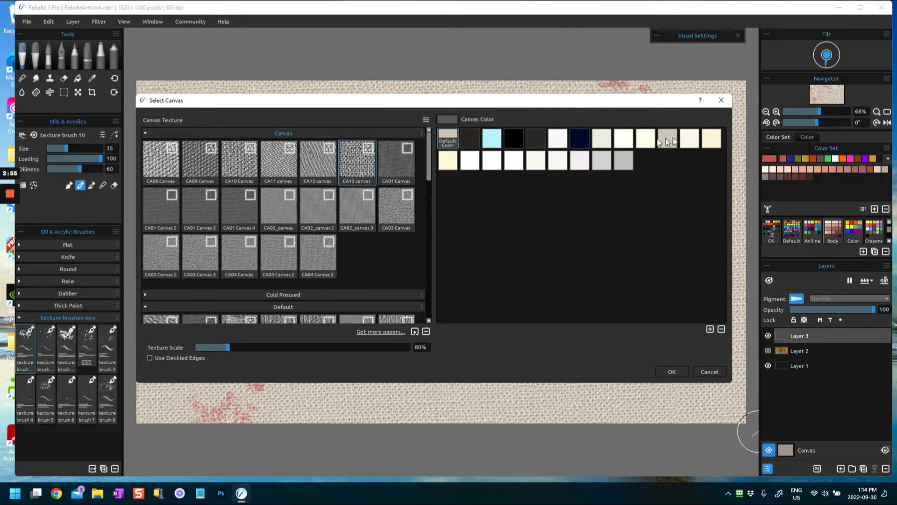
{"action": "left_click", "coordinate": [721, 101]}
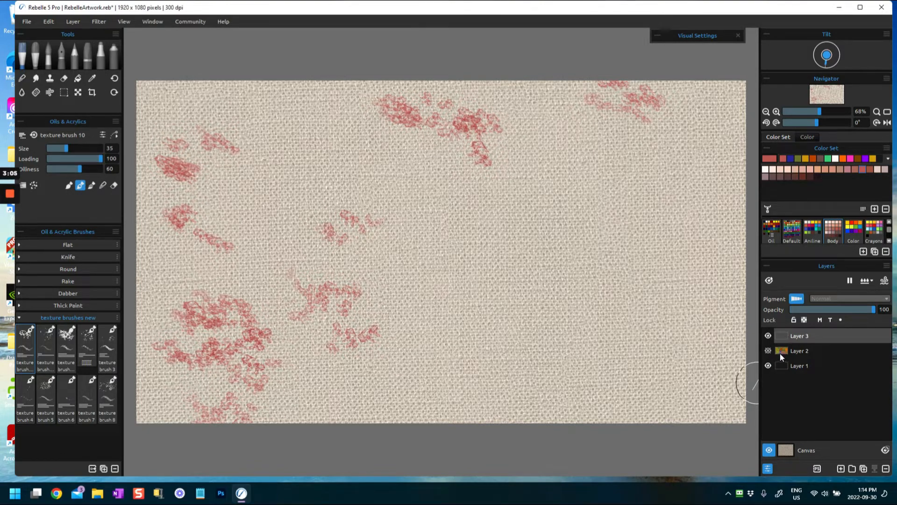
- Load the Default color set and look briefly at the color wheel before returning to the swatches
{"action": "left_click", "coordinate": [793, 230]}
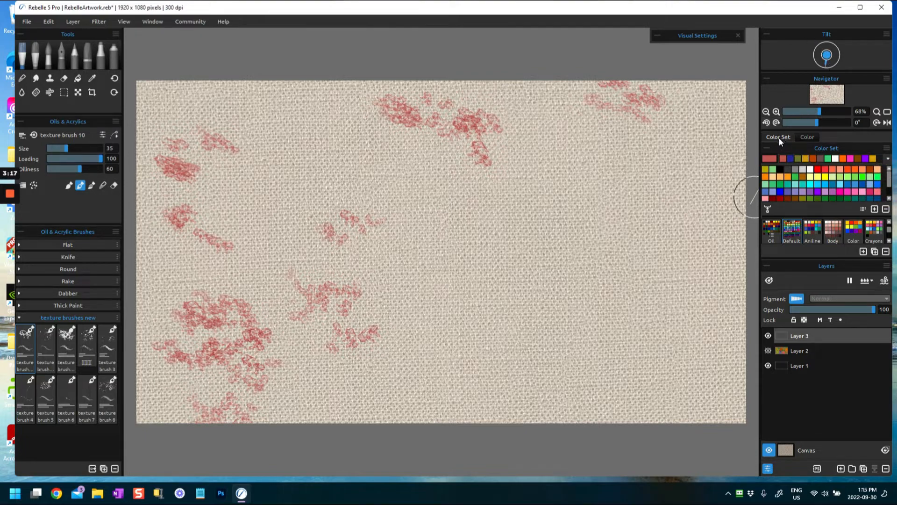
{"action": "left_click", "coordinate": [809, 136]}
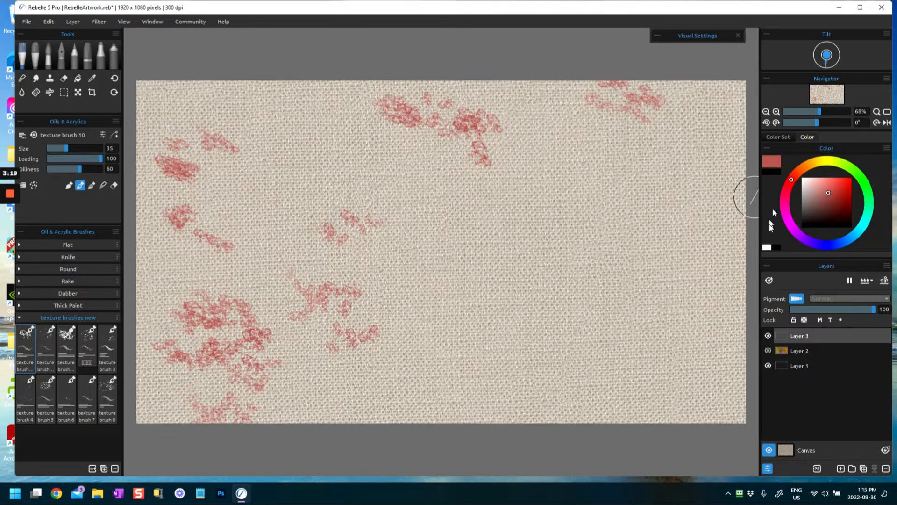
{"action": "left_click", "coordinate": [775, 136]}
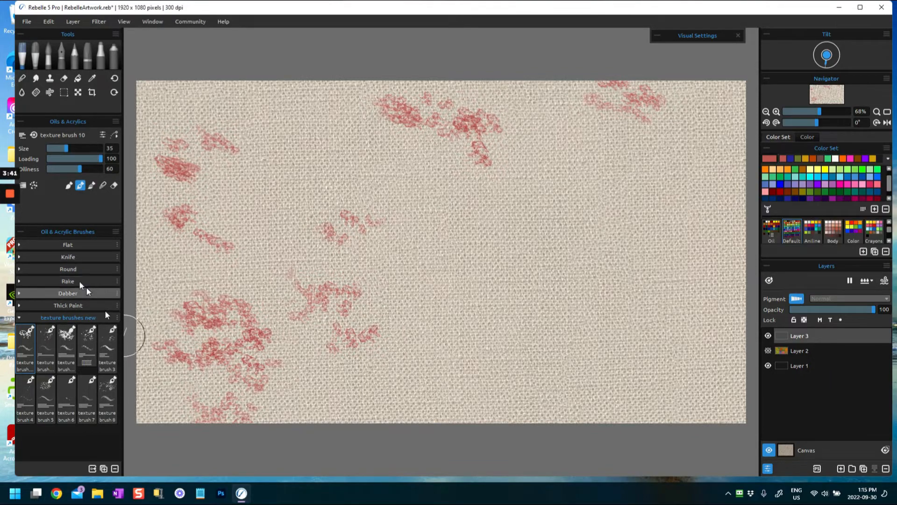
- Choose the Round Soft brush and a brown color, and smear the red marks in the canvas's upper left
{"action": "left_click", "coordinate": [60, 271]}
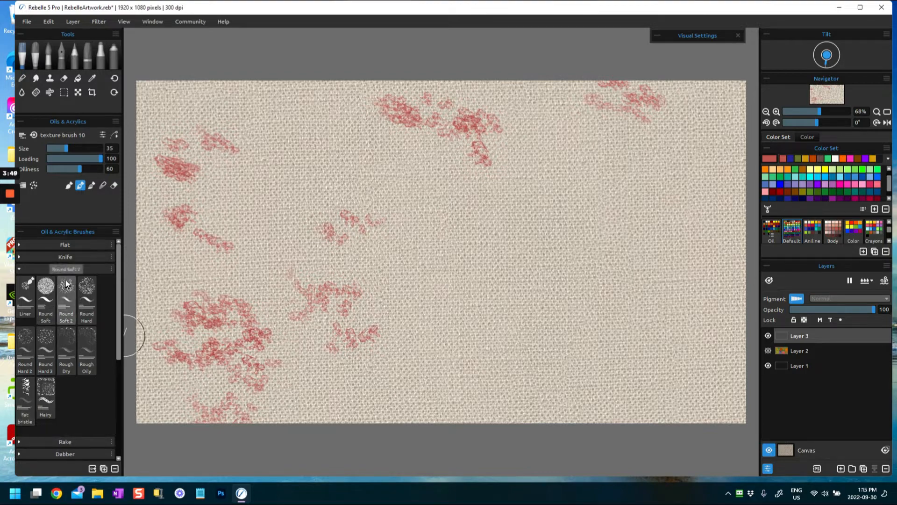
{"action": "left_click", "coordinate": [41, 288]}
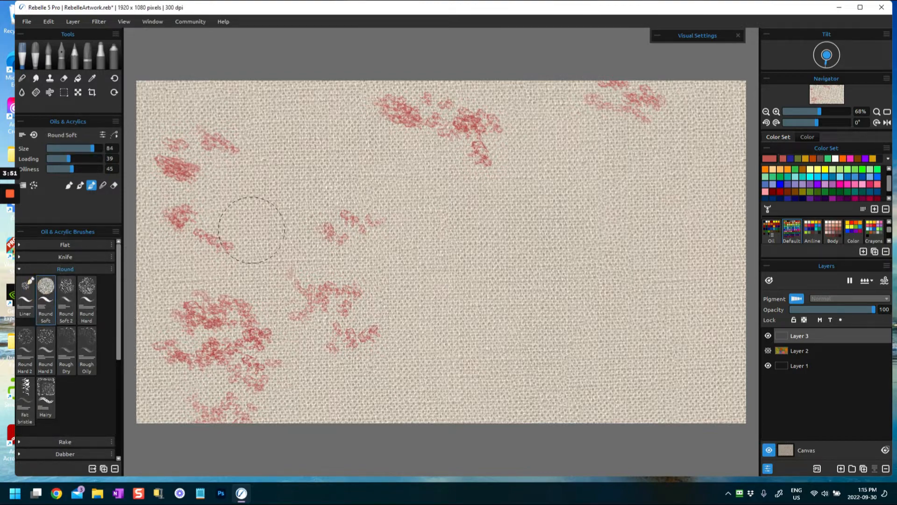
{"action": "left_click", "coordinate": [788, 192]}
{"action": "left_click", "coordinate": [821, 159]}
{"action": "mouse_move", "coordinate": [204, 135]}
{"action": "left_mouse_down"}
{"action": "mouse_move", "coordinate": [197, 154]}
{"action": "mouse_move", "coordinate": [227, 131]}
{"action": "mouse_move", "coordinate": [180, 119]}
{"action": "left_mouse_up"}
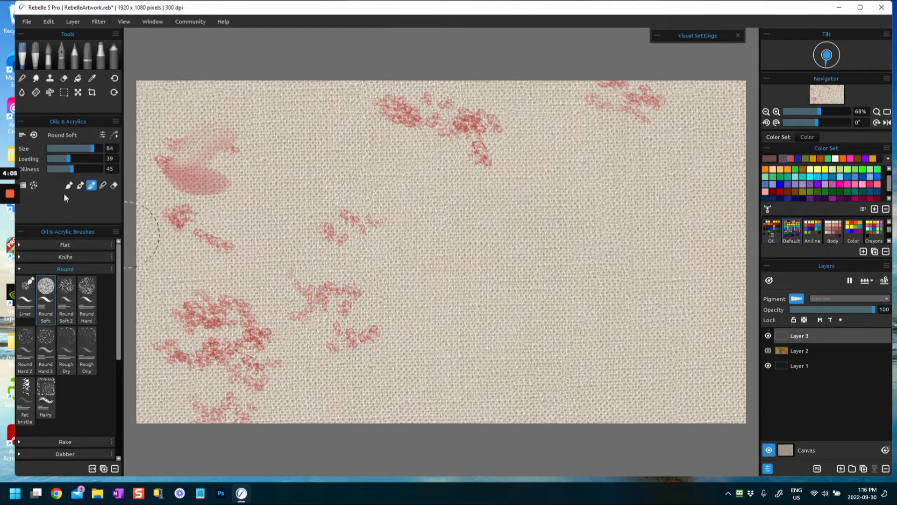
- Set Round Soft's loading to 77, and blend the upper-left red marks with the Round Soft 2 brush
{"action": "left_click_drag", "start_coordinate": [64, 159], "coordinate": [82, 159]}
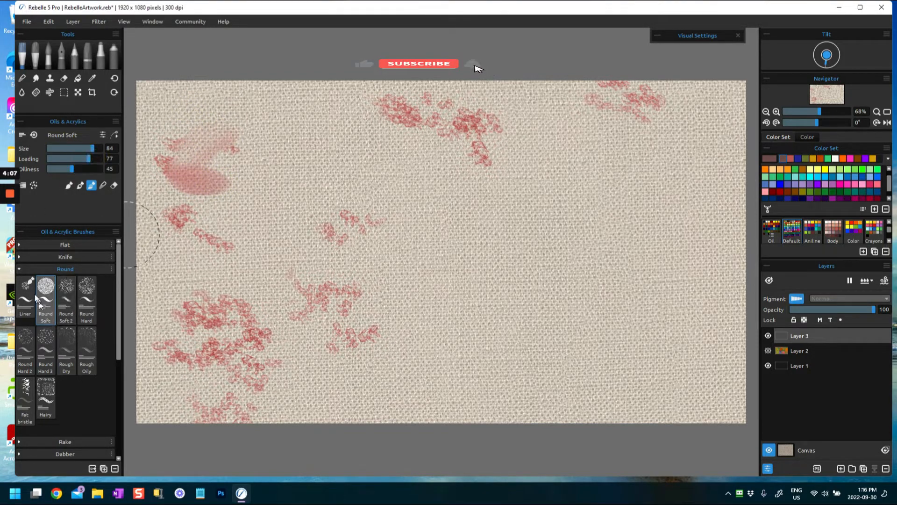
{"action": "left_click", "coordinate": [64, 288]}
{"action": "mouse_move", "coordinate": [225, 201]}
{"action": "left_mouse_down"}
{"action": "mouse_move", "coordinate": [200, 233]}
{"action": "mouse_move", "coordinate": [192, 206]}
{"action": "left_mouse_up"}
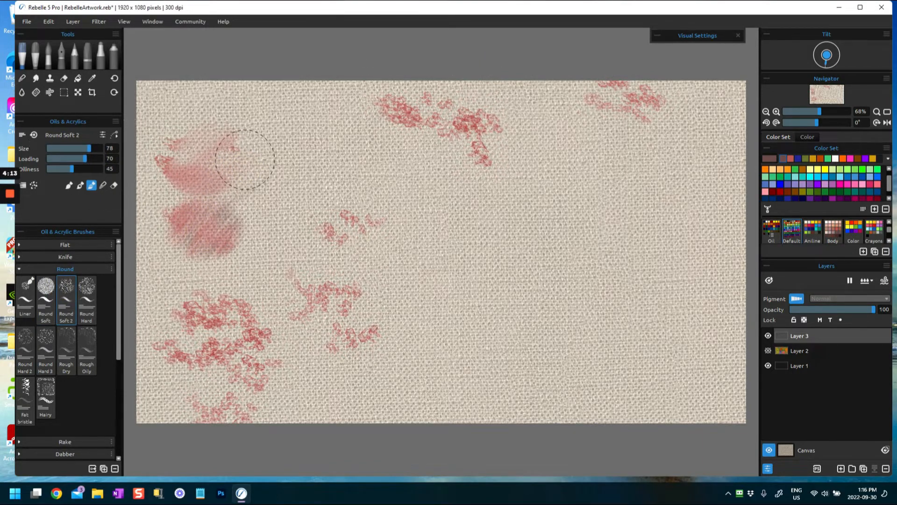
{"action": "left_click_drag", "start_coordinate": [185, 103], "coordinate": [183, 149]}
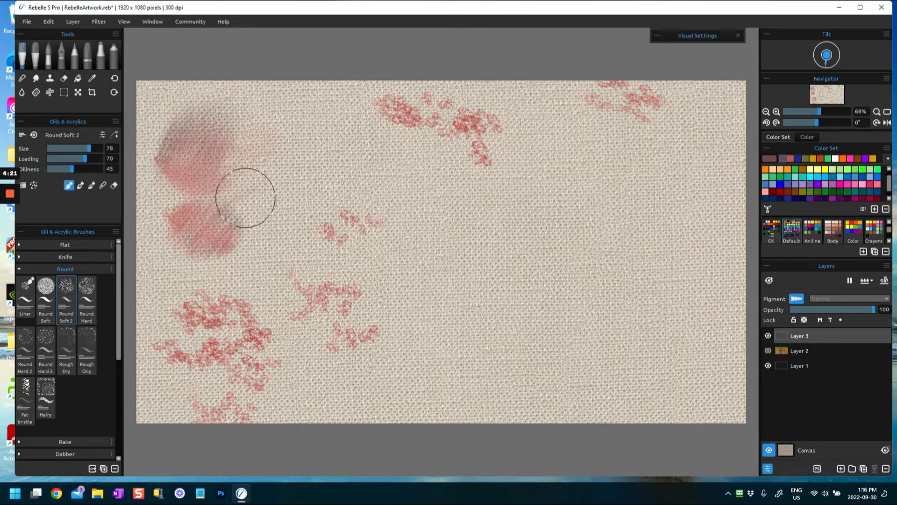
- Paint broad brown strokes over the upper left and along the upper edge with Round Soft 2 at size 93
{"action": "mouse_move", "coordinate": [285, 138]}
{"action": "left_mouse_down"}
{"action": "mouse_move", "coordinate": [214, 141]}
{"action": "mouse_move", "coordinate": [160, 96]}
{"action": "mouse_move", "coordinate": [260, 130]}
{"action": "mouse_move", "coordinate": [169, 188]}
{"action": "mouse_move", "coordinate": [246, 196]}
{"action": "mouse_move", "coordinate": [169, 283]}
{"action": "mouse_move", "coordinate": [152, 243]}
{"action": "mouse_move", "coordinate": [152, 168]}
{"action": "mouse_move", "coordinate": [216, 81]}
{"action": "left_mouse_up"}
{"action": "left_click_drag", "start_coordinate": [92, 148], "coordinate": [99, 148]}
{"action": "left_click", "coordinate": [34, 186]}
{"action": "mouse_move", "coordinate": [262, 133]}
{"action": "left_mouse_down"}
{"action": "mouse_move", "coordinate": [381, 127]}
{"action": "mouse_move", "coordinate": [369, 113]}
{"action": "left_mouse_up"}
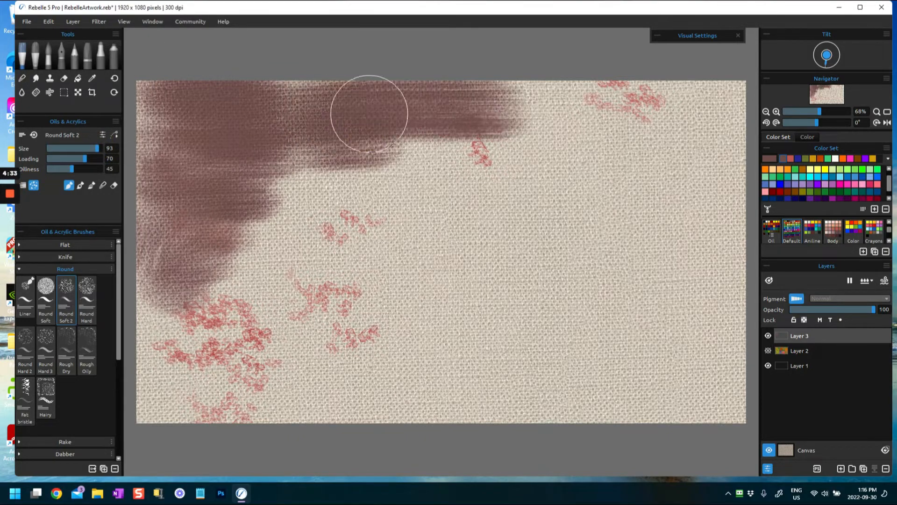
{"action": "mouse_move", "coordinate": [242, 104]}
{"action": "left_mouse_down"}
{"action": "mouse_move", "coordinate": [146, 113]}
{"action": "mouse_move", "coordinate": [152, 202]}
{"action": "mouse_move", "coordinate": [174, 181]}
{"action": "mouse_move", "coordinate": [141, 259]}
{"action": "left_mouse_up"}
{"action": "mouse_move", "coordinate": [317, 192]}
{"action": "left_mouse_down"}
{"action": "mouse_move", "coordinate": [250, 170]}
{"action": "mouse_move", "coordinate": [346, 106]}
{"action": "mouse_move", "coordinate": [598, 96]}
{"action": "mouse_move", "coordinate": [601, 83]}
{"action": "mouse_move", "coordinate": [632, 149]}
{"action": "mouse_move", "coordinate": [652, 135]}
{"action": "mouse_move", "coordinate": [439, 178]}
{"action": "left_mouse_up"}
- Paint dark red strokes from the upper-right corner diagonally across the middle of the canvas
{"action": "left_click", "coordinate": [782, 192]}
{"action": "mouse_move", "coordinate": [664, 140]}
{"action": "left_mouse_down"}
{"action": "mouse_move", "coordinate": [725, 92]}
{"action": "mouse_move", "coordinate": [755, 118]}
{"action": "left_mouse_up"}
{"action": "mouse_move", "coordinate": [355, 135]}
{"action": "left_mouse_down"}
{"action": "mouse_move", "coordinate": [554, 146]}
{"action": "mouse_move", "coordinate": [209, 246]}
{"action": "mouse_move", "coordinate": [561, 224]}
{"action": "left_mouse_up"}
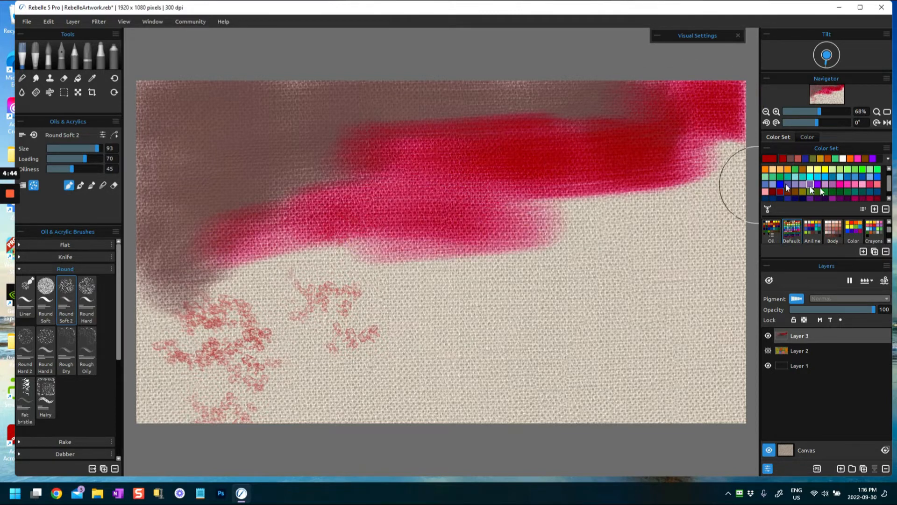
- Return to the brown color and paint over the red's edges, the lower left and the center
{"action": "left_click", "coordinate": [782, 159]}
{"action": "mouse_move", "coordinate": [543, 203]}
{"action": "left_mouse_down"}
{"action": "mouse_move", "coordinate": [300, 262]}
{"action": "mouse_move", "coordinate": [151, 281]}
{"action": "mouse_move", "coordinate": [262, 355]}
{"action": "mouse_move", "coordinate": [232, 411]}
{"action": "mouse_move", "coordinate": [313, 391]}
{"action": "mouse_move", "coordinate": [202, 335]}
{"action": "mouse_move", "coordinate": [465, 304]}
{"action": "left_mouse_up"}
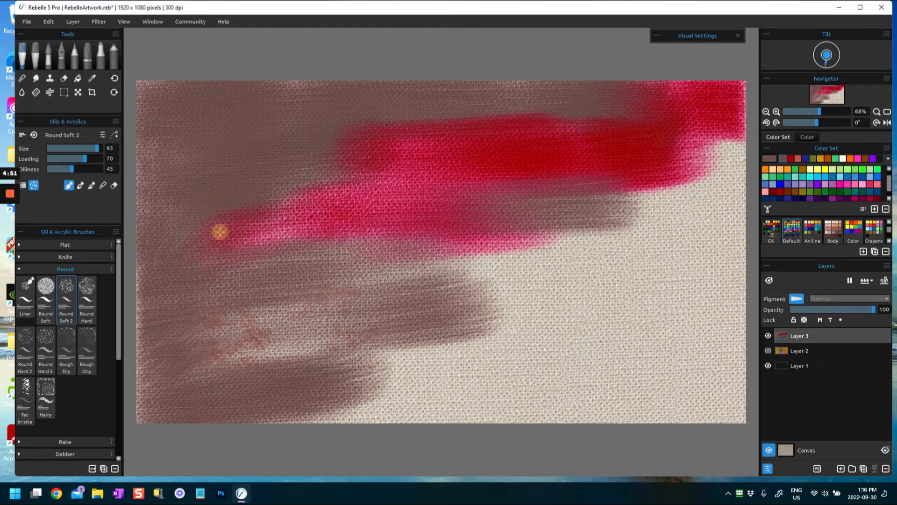
{"action": "left_click_drag", "start_coordinate": [364, 224], "coordinate": [299, 217]}
{"action": "mouse_move", "coordinate": [543, 104]}
{"action": "left_mouse_down"}
{"action": "mouse_move", "coordinate": [566, 90]}
{"action": "mouse_move", "coordinate": [753, 91]}
{"action": "mouse_move", "coordinate": [727, 161]}
{"action": "mouse_move", "coordinate": [675, 160]}
{"action": "left_mouse_up"}
{"action": "mouse_move", "coordinate": [457, 227]}
{"action": "left_mouse_down"}
{"action": "mouse_move", "coordinate": [528, 255]}
{"action": "mouse_move", "coordinate": [283, 295]}
{"action": "mouse_move", "coordinate": [314, 312]}
{"action": "mouse_move", "coordinate": [272, 394]}
{"action": "mouse_move", "coordinate": [295, 416]}
{"action": "mouse_move", "coordinate": [514, 372]}
{"action": "left_mouse_up"}
- Switch to the Round Soft brush and paint solid brown strokes across the lower middle of the canvas
{"action": "left_click", "coordinate": [45, 286]}
{"action": "left_click_drag", "start_coordinate": [557, 348], "coordinate": [401, 363]}
{"action": "left_click_drag", "start_coordinate": [554, 364], "coordinate": [459, 378]}
{"action": "left_click_drag", "start_coordinate": [603, 403], "coordinate": [465, 414]}
{"action": "left_click_drag", "start_coordinate": [593, 362], "coordinate": [514, 387]}
{"action": "left_click_drag", "start_coordinate": [565, 318], "coordinate": [412, 349]}
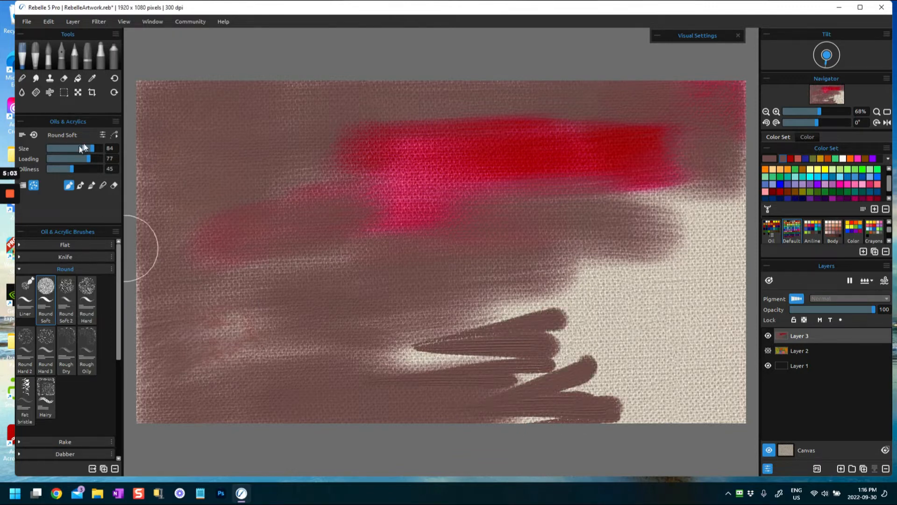
- Set Round Soft to size 90 and oiliness 61, and extend brown strokes over the lower right of the canvas
{"action": "left_click_drag", "start_coordinate": [93, 153], "coordinate": [98, 153]}
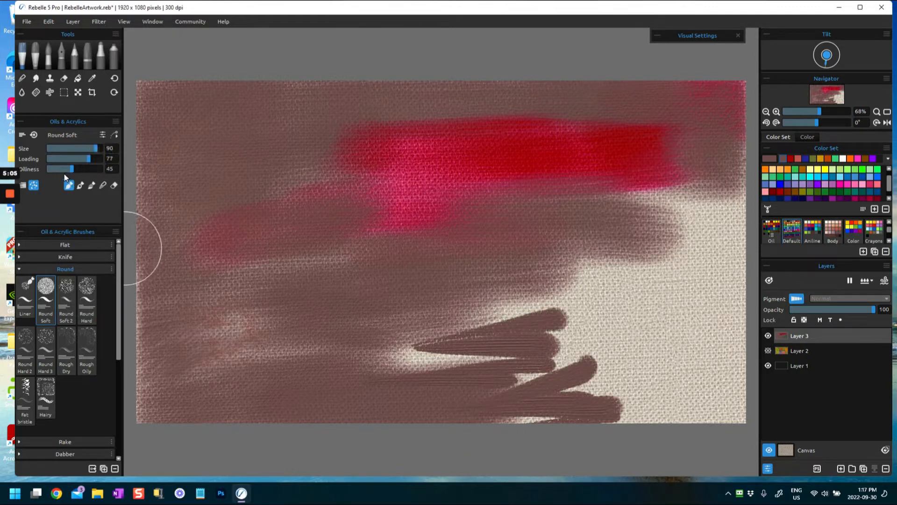
{"action": "mouse_move", "coordinate": [518, 306]}
{"action": "left_mouse_down"}
{"action": "mouse_move", "coordinate": [647, 309]}
{"action": "mouse_move", "coordinate": [619, 279]}
{"action": "mouse_move", "coordinate": [702, 209]}
{"action": "mouse_move", "coordinate": [692, 228]}
{"action": "left_mouse_up"}
{"action": "left_click_drag", "start_coordinate": [665, 252], "coordinate": [716, 269]}
{"action": "left_click_drag", "start_coordinate": [676, 302], "coordinate": [698, 311]}
{"action": "left_click_drag", "start_coordinate": [594, 362], "coordinate": [693, 385]}
{"action": "mouse_move", "coordinate": [602, 395]}
{"action": "left_mouse_down"}
{"action": "mouse_move", "coordinate": [671, 393]}
{"action": "mouse_move", "coordinate": [593, 417]}
{"action": "mouse_move", "coordinate": [703, 375]}
{"action": "left_mouse_up"}
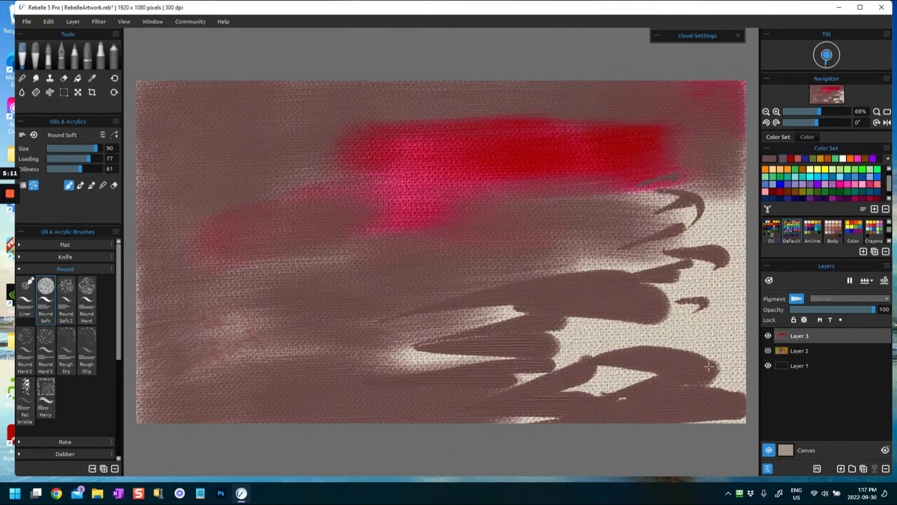
{"action": "left_click_drag", "start_coordinate": [554, 333], "coordinate": [704, 318]}
{"action": "left_click_drag", "start_coordinate": [550, 300], "coordinate": [703, 269]}
- Pick an ochre orange and paint sweeping zigzag strokes over the lower right with Round Soft
{"action": "left_click", "coordinate": [805, 168]}
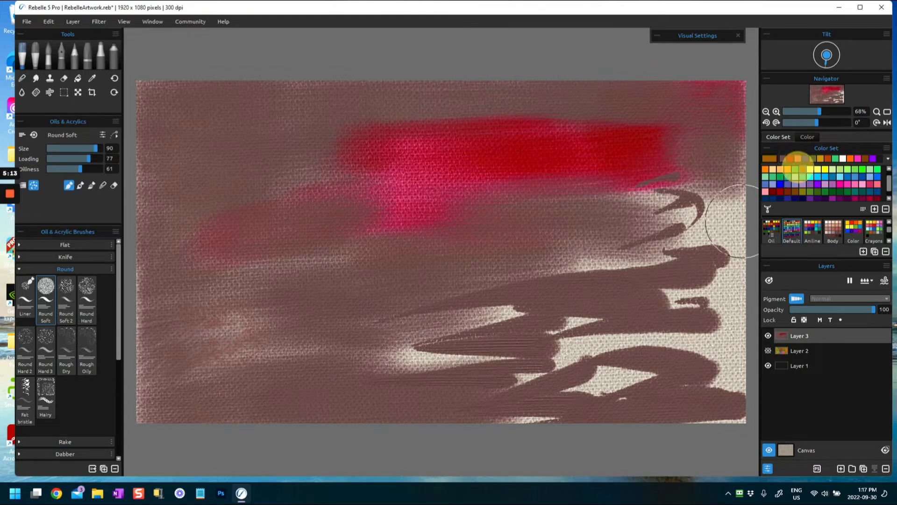
{"action": "left_click_drag", "start_coordinate": [500, 314], "coordinate": [676, 304]}
{"action": "left_click_drag", "start_coordinate": [542, 295], "coordinate": [699, 264]}
{"action": "left_click_drag", "start_coordinate": [517, 271], "coordinate": [675, 245]}
{"action": "left_click_drag", "start_coordinate": [545, 270], "coordinate": [710, 225]}
{"action": "left_click_drag", "start_coordinate": [628, 192], "coordinate": [744, 191]}
{"action": "left_click_drag", "start_coordinate": [500, 281], "coordinate": [744, 233]}
{"action": "left_click_drag", "start_coordinate": [519, 316], "coordinate": [708, 334]}
{"action": "left_click_drag", "start_coordinate": [513, 365], "coordinate": [672, 368]}
{"action": "left_click_drag", "start_coordinate": [516, 378], "coordinate": [698, 386]}
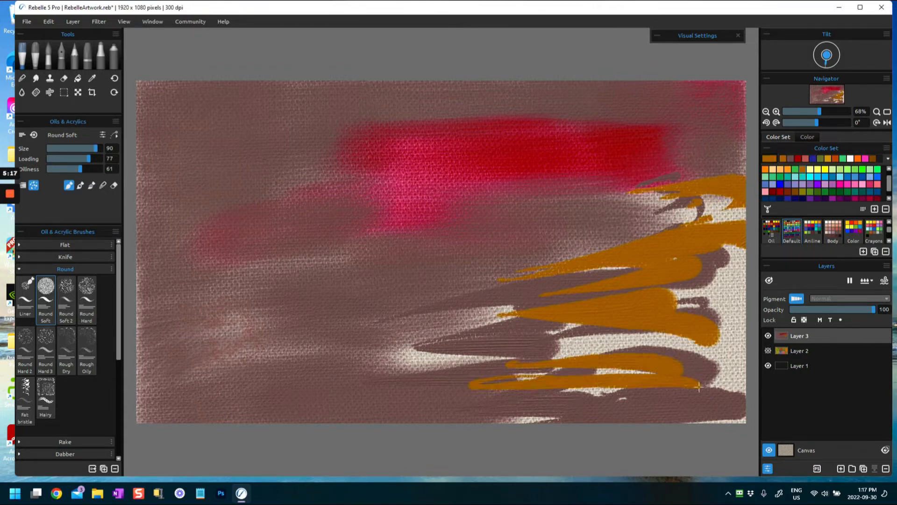
{"action": "left_click_drag", "start_coordinate": [396, 411], "coordinate": [676, 411]}
{"action": "left_click_drag", "start_coordinate": [611, 403], "coordinate": [744, 397]}
- Spread and blend the ochre across the lower half and up the right edge with Round Soft 2
{"action": "left_click", "coordinate": [66, 291]}
{"action": "mouse_move", "coordinate": [460, 356]}
{"action": "left_mouse_down"}
{"action": "mouse_move", "coordinate": [510, 340]}
{"action": "mouse_move", "coordinate": [622, 334]}
{"action": "left_mouse_up"}
{"action": "mouse_move", "coordinate": [406, 327]}
{"action": "left_mouse_down"}
{"action": "mouse_move", "coordinate": [615, 313]}
{"action": "mouse_move", "coordinate": [677, 256]}
{"action": "left_mouse_up"}
{"action": "mouse_move", "coordinate": [630, 225]}
{"action": "left_mouse_down"}
{"action": "mouse_move", "coordinate": [695, 205]}
{"action": "mouse_move", "coordinate": [738, 216]}
{"action": "mouse_move", "coordinate": [743, 234]}
{"action": "mouse_move", "coordinate": [664, 327]}
{"action": "mouse_move", "coordinate": [745, 378]}
{"action": "left_mouse_up"}
{"action": "mouse_move", "coordinate": [607, 418]}
{"action": "left_mouse_down"}
{"action": "mouse_move", "coordinate": [424, 421]}
{"action": "mouse_move", "coordinate": [381, 411]}
{"action": "mouse_move", "coordinate": [548, 352]}
{"action": "left_mouse_up"}
{"action": "mouse_move", "coordinate": [298, 351]}
{"action": "left_mouse_down"}
{"action": "mouse_move", "coordinate": [155, 416]}
{"action": "mouse_move", "coordinate": [270, 344]}
{"action": "mouse_move", "coordinate": [559, 313]}
{"action": "mouse_move", "coordinate": [417, 284]}
{"action": "left_mouse_up"}
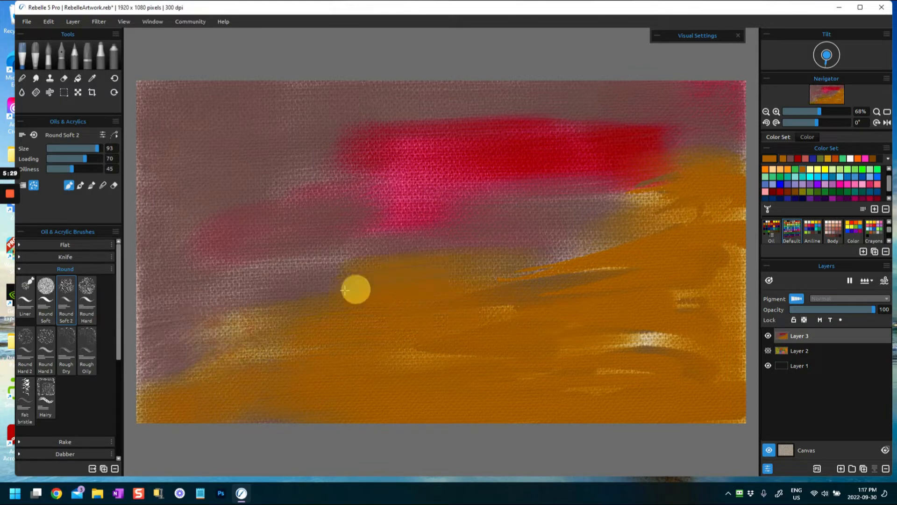
{"action": "left_click_drag", "start_coordinate": [357, 242], "coordinate": [644, 262]}
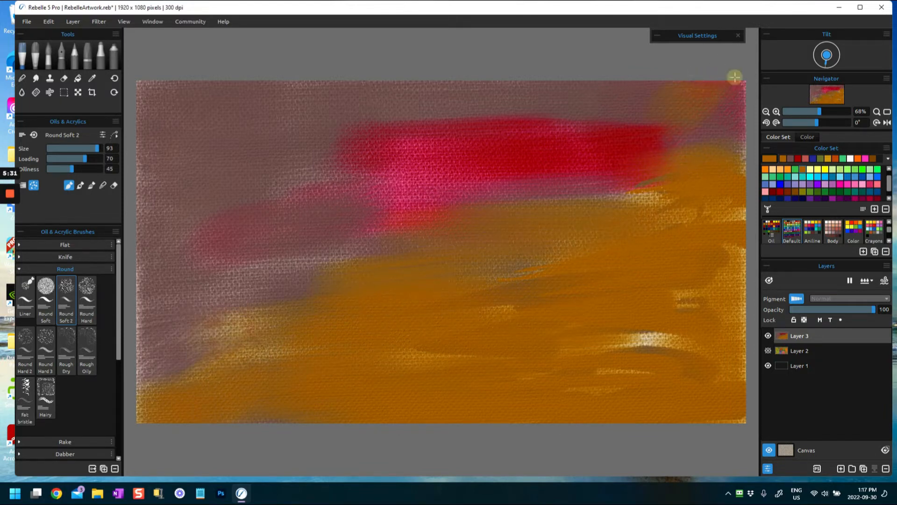
{"action": "left_click_drag", "start_coordinate": [666, 338], "coordinate": [629, 341]}
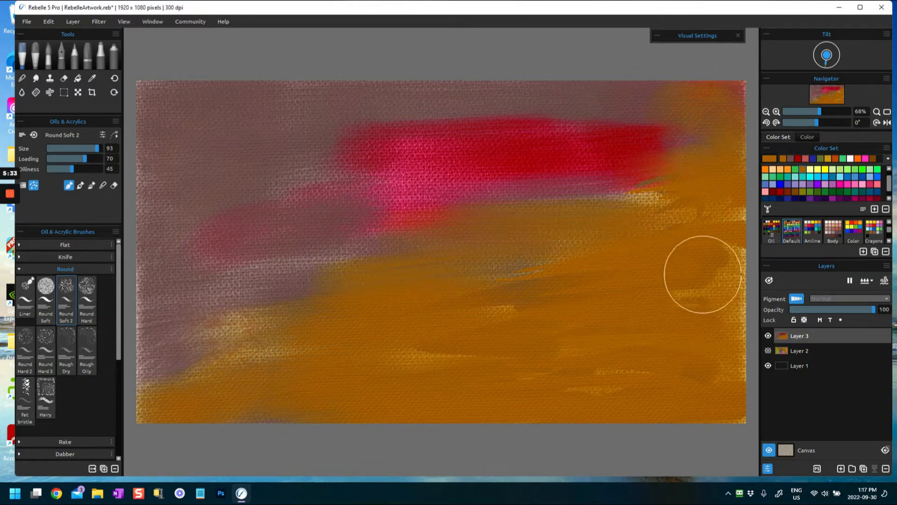
- Brush ochre over the left side, and sample the canvas's mauve brown to sweep it across the lower half and upper right
{"action": "left_click_drag", "start_coordinate": [346, 220], "coordinate": [201, 356]}
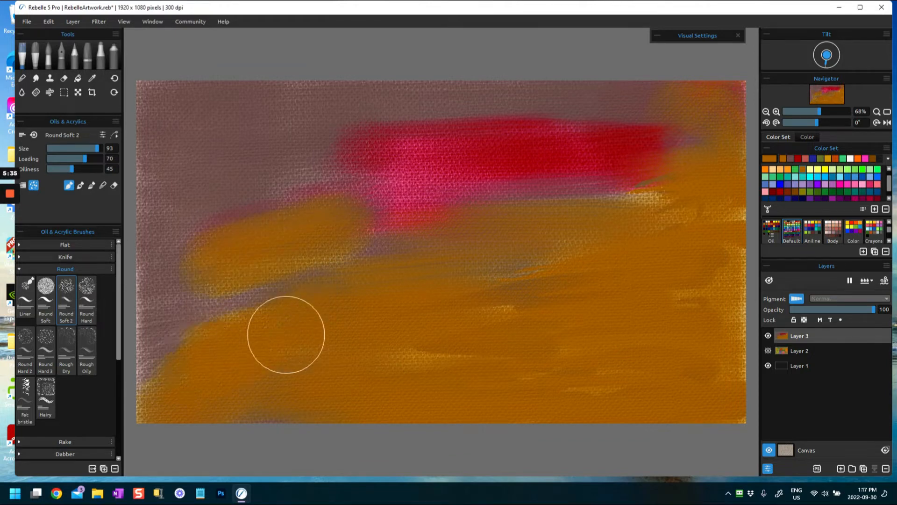
{"action": "left_click", "coordinate": [242, 163], "text": "alt"}
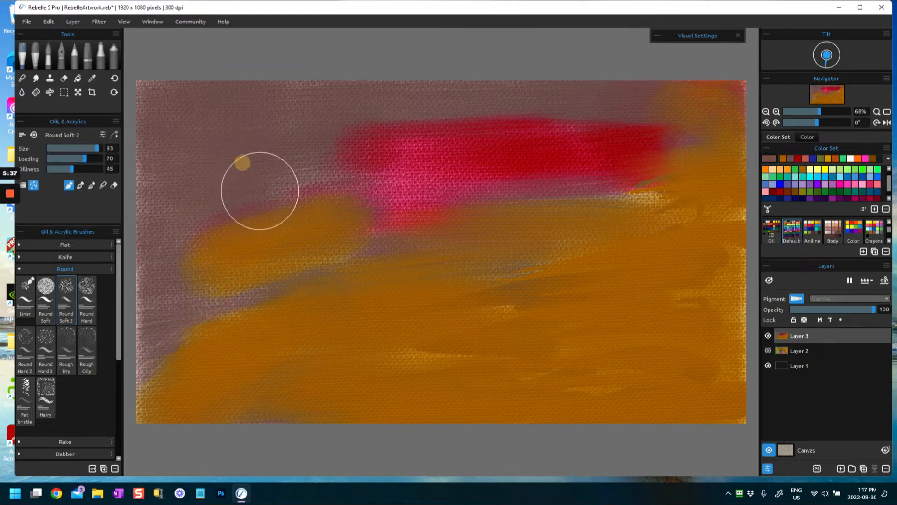
{"action": "left_click", "coordinate": [248, 172], "text": "alt"}
{"action": "mouse_move", "coordinate": [322, 308]}
{"action": "left_mouse_down"}
{"action": "mouse_move", "coordinate": [569, 310]}
{"action": "mouse_move", "coordinate": [241, 371]}
{"action": "mouse_move", "coordinate": [476, 379]}
{"action": "mouse_move", "coordinate": [417, 410]}
{"action": "mouse_move", "coordinate": [707, 390]}
{"action": "mouse_move", "coordinate": [481, 427]}
{"action": "left_mouse_up"}
{"action": "mouse_move", "coordinate": [587, 195]}
{"action": "left_mouse_down"}
{"action": "mouse_move", "coordinate": [525, 145]}
{"action": "mouse_move", "coordinate": [695, 84]}
{"action": "left_mouse_up"}
{"action": "mouse_move", "coordinate": [280, 252]}
{"action": "left_mouse_down"}
{"action": "mouse_move", "coordinate": [171, 293]}
{"action": "mouse_move", "coordinate": [219, 385]}
{"action": "left_mouse_up"}
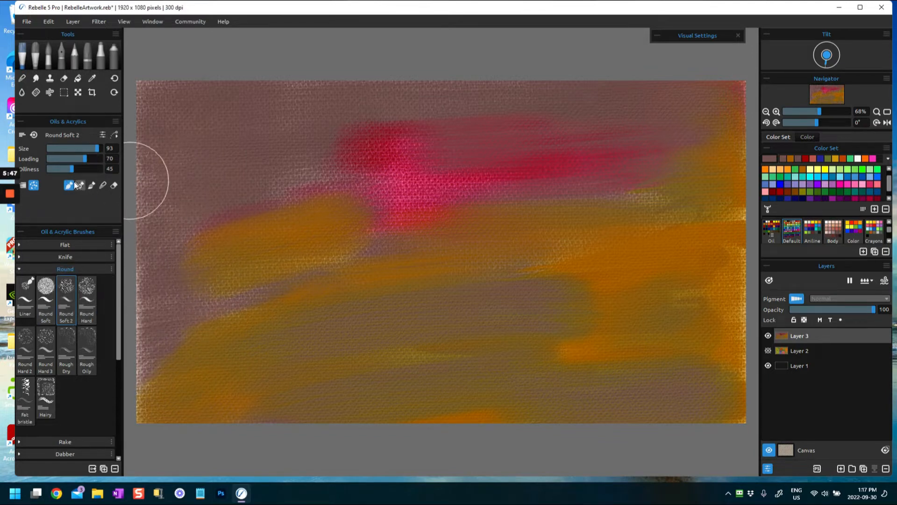
- Switch Round Soft 2 to its blending mode and smear the existing ochre and red areas across the left, top and middle
{"action": "left_click", "coordinate": [92, 186]}
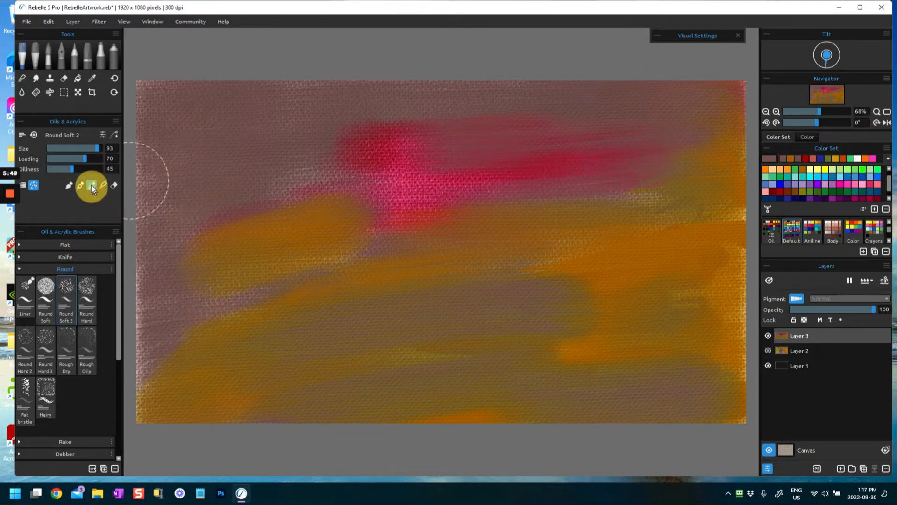
{"action": "mouse_move", "coordinate": [307, 217]}
{"action": "left_mouse_down"}
{"action": "mouse_move", "coordinate": [187, 257]}
{"action": "mouse_move", "coordinate": [372, 154]}
{"action": "mouse_move", "coordinate": [194, 265]}
{"action": "left_mouse_up"}
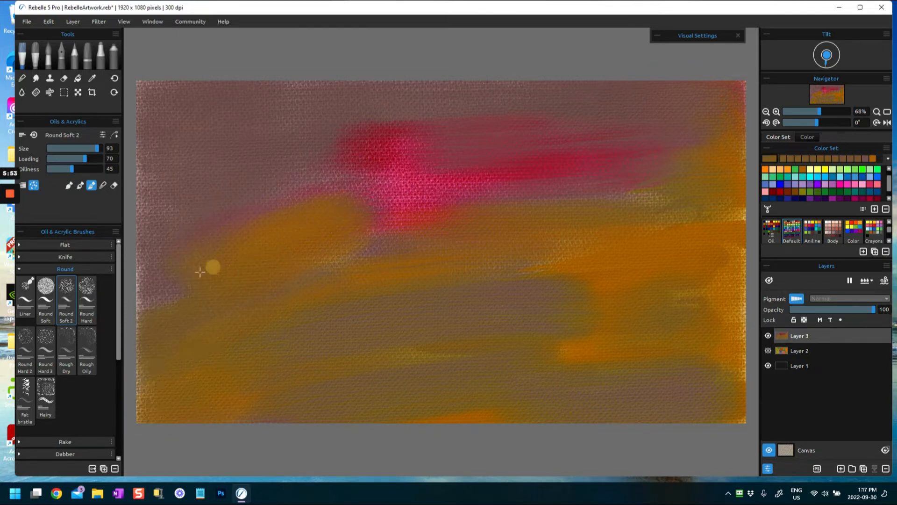
{"action": "mouse_move", "coordinate": [206, 200]}
{"action": "left_mouse_down"}
{"action": "mouse_move", "coordinate": [353, 148]}
{"action": "mouse_move", "coordinate": [298, 125]}
{"action": "left_mouse_up"}
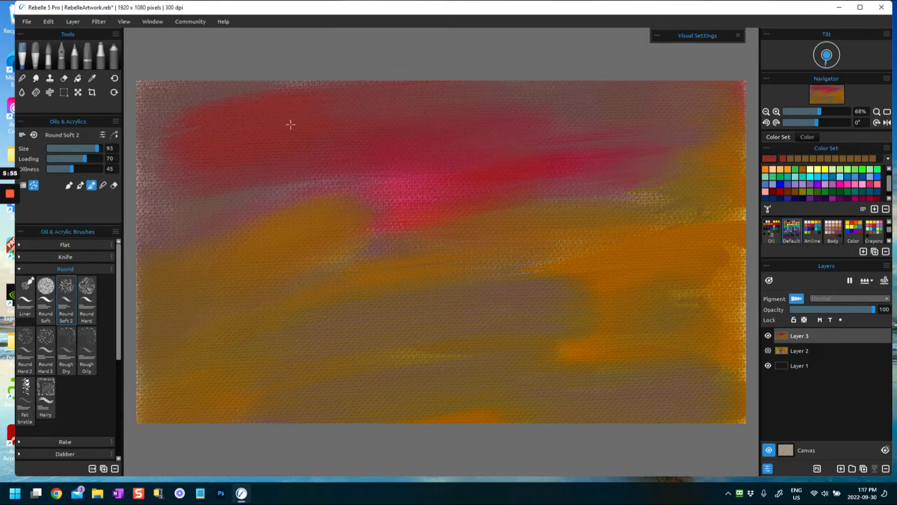
{"action": "mouse_move", "coordinate": [367, 224]}
{"action": "left_mouse_down"}
{"action": "mouse_move", "coordinate": [447, 214]}
{"action": "mouse_move", "coordinate": [268, 258]}
{"action": "left_mouse_up"}
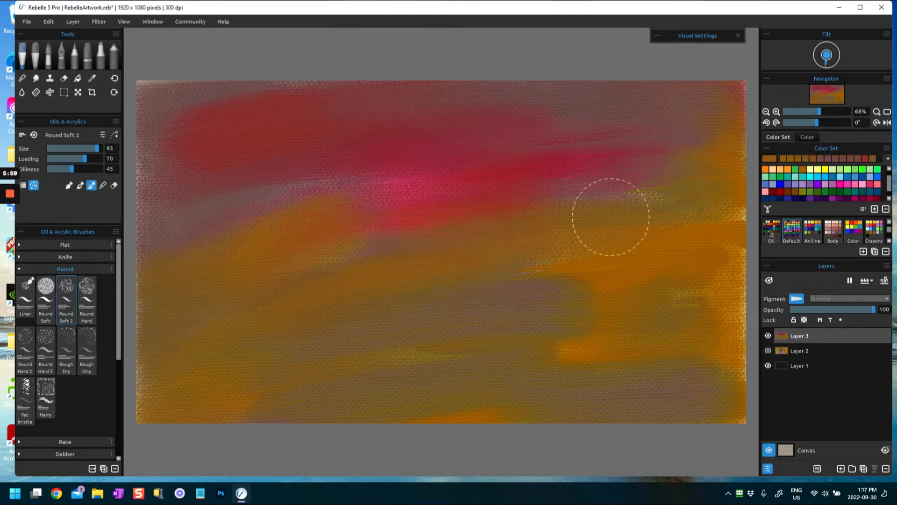
{"action": "left_click_drag", "start_coordinate": [746, 200], "coordinate": [719, 237]}
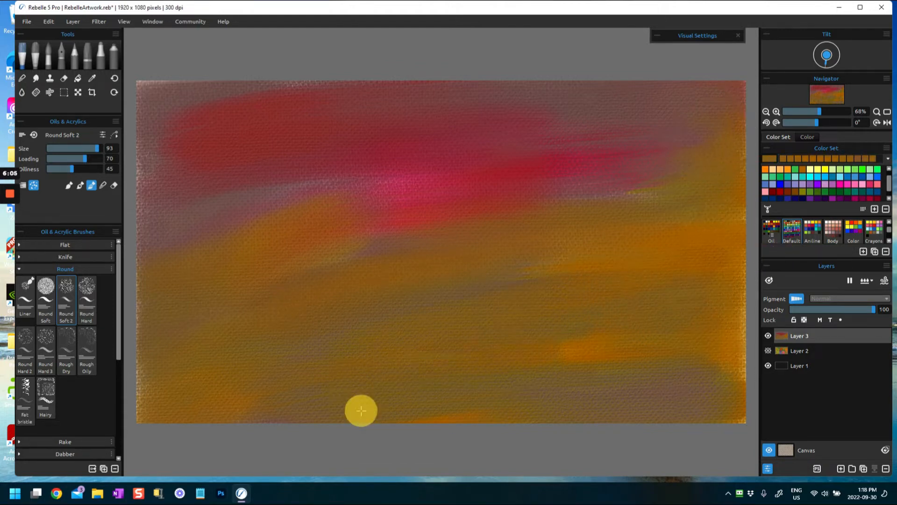
- Blend the lower right, right edge and upper band of the painting into soft ochre and red transitions
{"action": "left_click_drag", "start_coordinate": [729, 398], "coordinate": [766, 400]}
{"action": "mouse_move", "coordinate": [720, 263]}
{"action": "left_mouse_down"}
{"action": "mouse_move", "coordinate": [752, 307]}
{"action": "mouse_move", "coordinate": [735, 386]}
{"action": "left_mouse_up"}
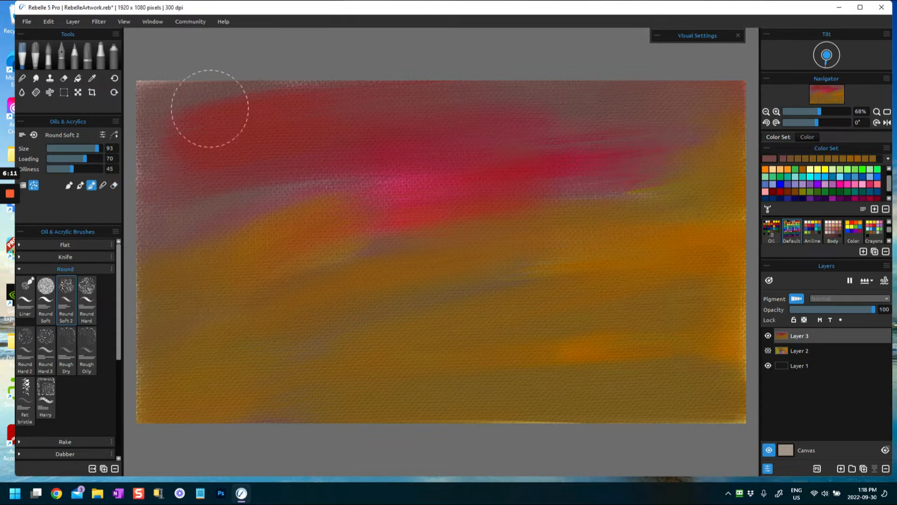
{"action": "mouse_move", "coordinate": [415, 204]}
{"action": "left_mouse_down"}
{"action": "mouse_move", "coordinate": [234, 222]}
{"action": "mouse_move", "coordinate": [197, 182]}
{"action": "left_mouse_up"}
{"action": "left_click_drag", "start_coordinate": [287, 94], "coordinate": [714, 104]}
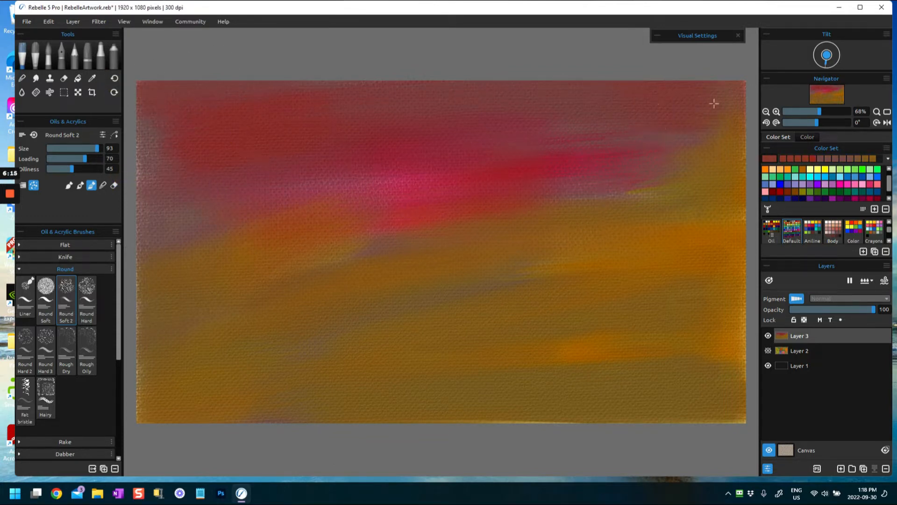
{"action": "left_click_drag", "start_coordinate": [725, 342], "coordinate": [635, 397]}
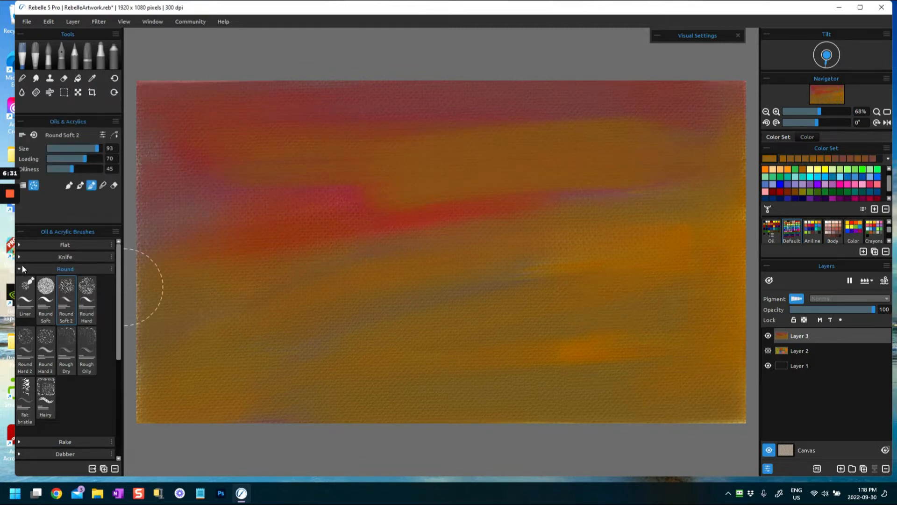
- Choose texture brush 10 from the texture brushes new set with size 76, loading 100 and oiliness 1, and pick pale yellow
{"action": "left_click", "coordinate": [20, 270]}
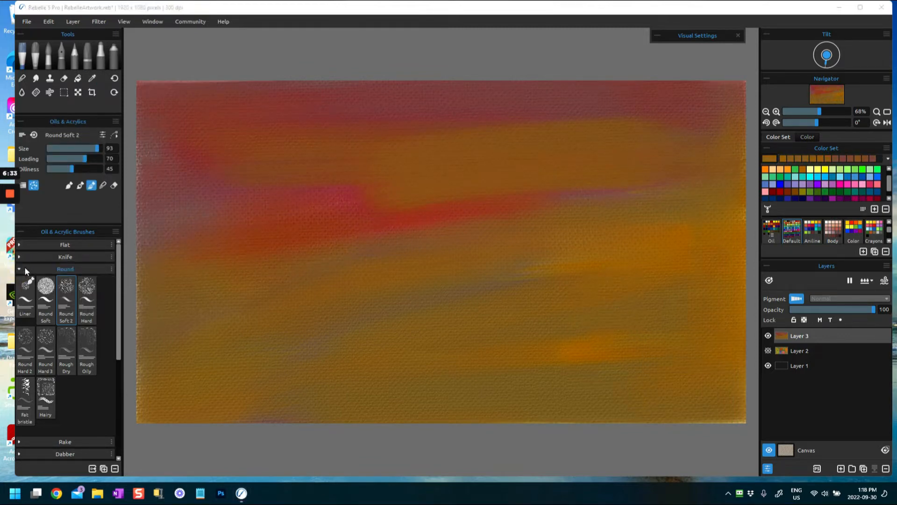
{"action": "left_click", "coordinate": [25, 269]}
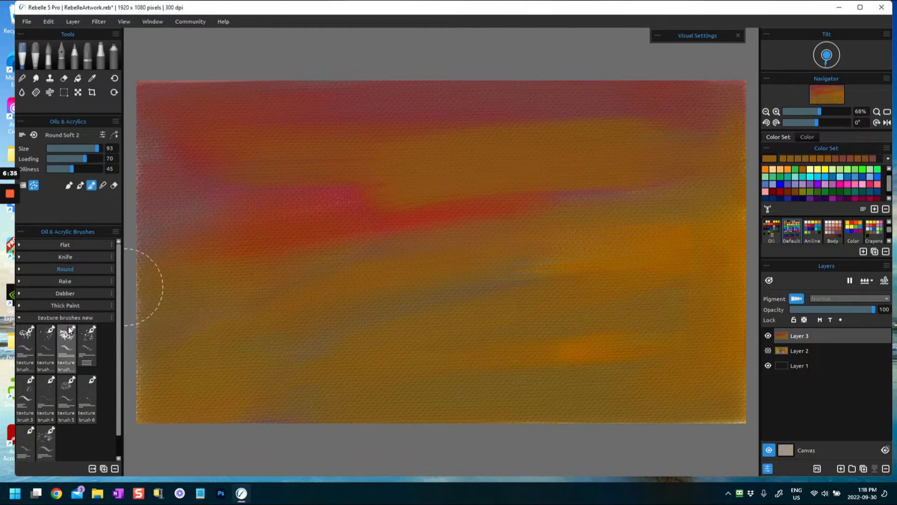
{"action": "left_click", "coordinate": [26, 344]}
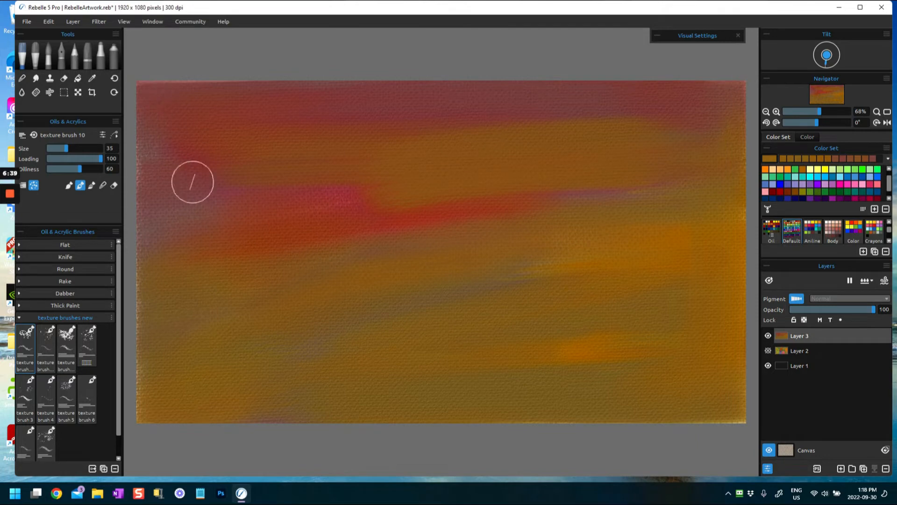
{"action": "left_click", "coordinate": [34, 135]}
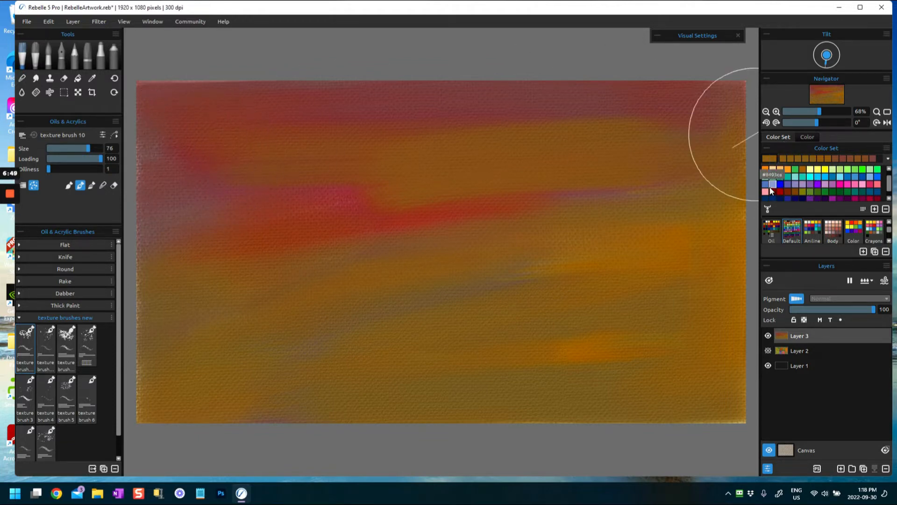
{"action": "left_click", "coordinate": [817, 169]}
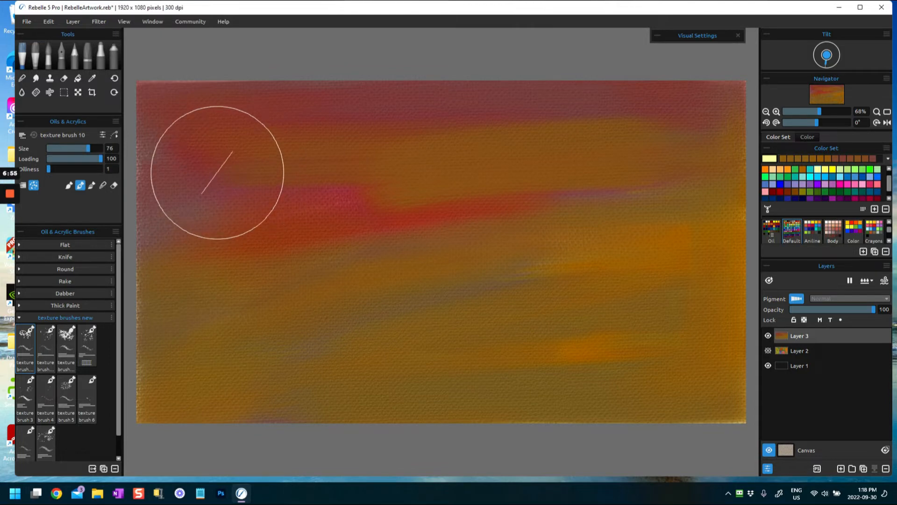
- Try pale yellow texture strokes over the upper left of Layer 3 and undo them
{"action": "mouse_move", "coordinate": [208, 149]}
{"action": "left_mouse_down"}
{"action": "mouse_move", "coordinate": [203, 131]}
{"action": "mouse_move", "coordinate": [219, 122]}
{"action": "mouse_move", "coordinate": [272, 186]}
{"action": "left_mouse_up"}
{"action": "mouse_move", "coordinate": [202, 165]}
{"action": "left_mouse_down"}
{"action": "mouse_move", "coordinate": [183, 180]}
{"action": "mouse_move", "coordinate": [261, 224]}
{"action": "left_mouse_up"}
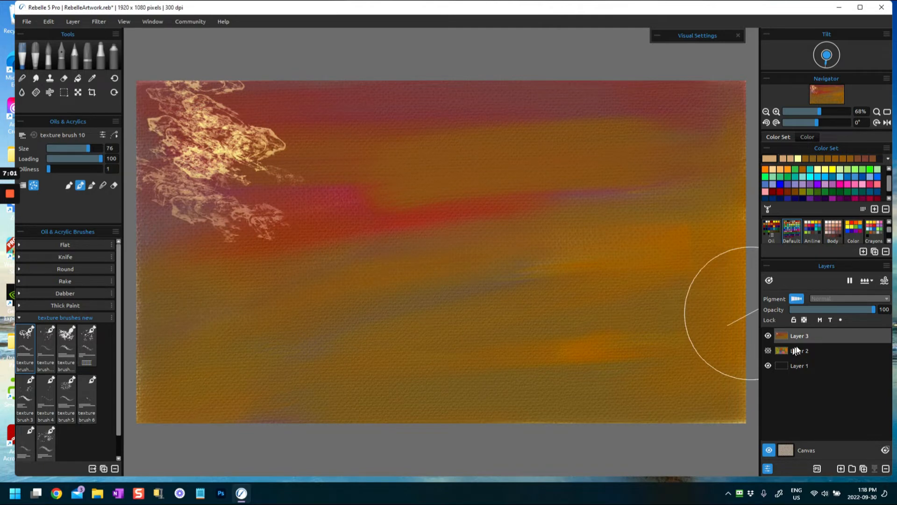
{"action": "key", "text": "ctrl+z"}
{"action": "key", "text": "ctrl+z"}
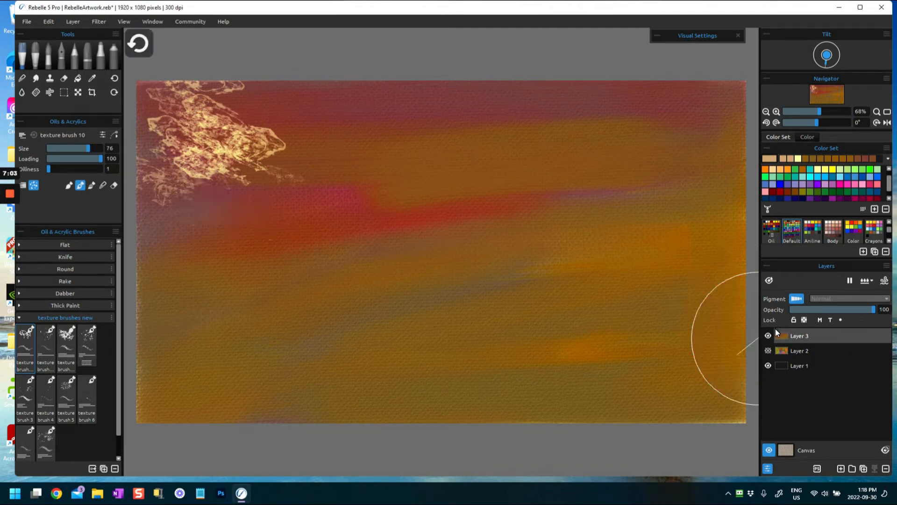
{"action": "key", "text": "ctrl+z"}
{"action": "key", "text": "ctrl+z"}
{"action": "key", "text": "ctrl+z"}
{"action": "key", "text": "ctrl+z"}
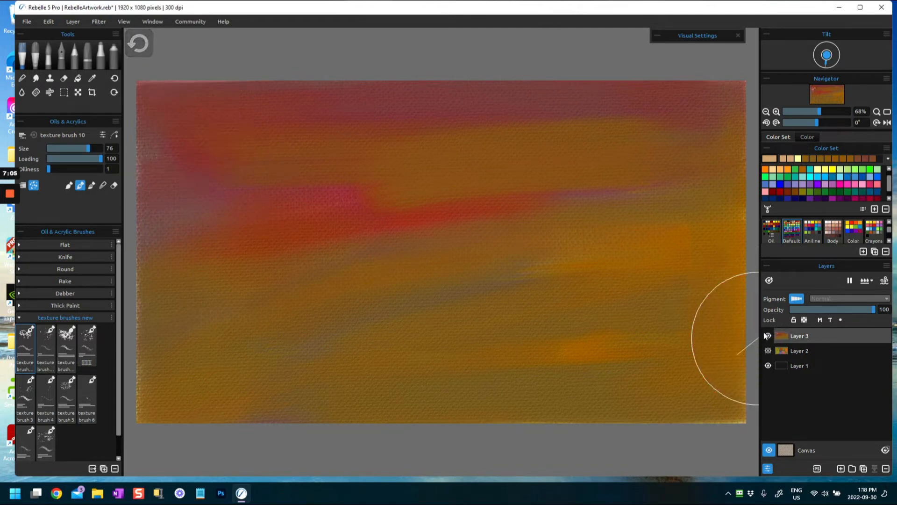
- Add a new layer above Layer 3 and cover its upper left with tan strokes of texture brush 10
{"action": "left_click", "coordinate": [839, 469]}
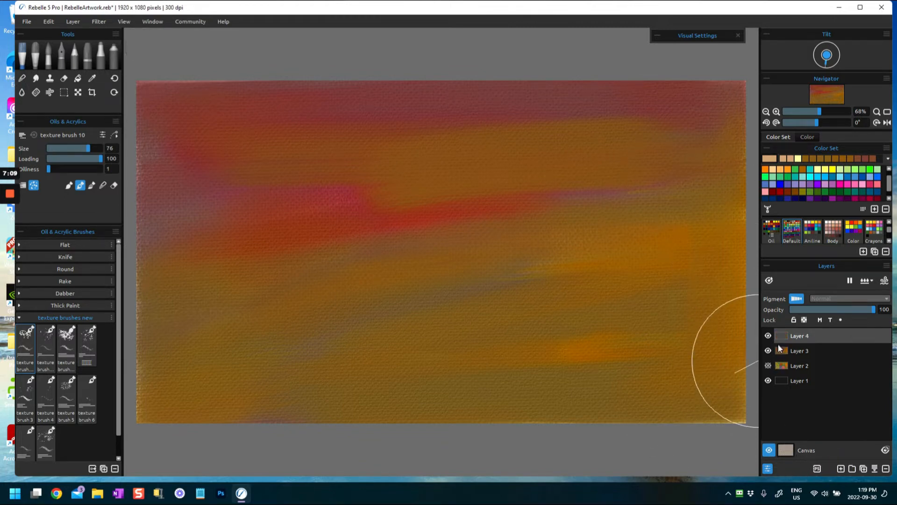
{"action": "mouse_move", "coordinate": [204, 136]}
{"action": "left_mouse_down"}
{"action": "mouse_move", "coordinate": [194, 110]}
{"action": "mouse_move", "coordinate": [163, 102]}
{"action": "mouse_move", "coordinate": [216, 230]}
{"action": "mouse_move", "coordinate": [220, 290]}
{"action": "mouse_move", "coordinate": [280, 103]}
{"action": "mouse_move", "coordinate": [321, 36]}
{"action": "mouse_move", "coordinate": [206, 175]}
{"action": "mouse_move", "coordinate": [191, 247]}
{"action": "mouse_move", "coordinate": [164, 284]}
{"action": "mouse_move", "coordinate": [152, 185]}
{"action": "left_mouse_up"}
{"action": "mouse_move", "coordinate": [276, 263]}
{"action": "left_mouse_down"}
{"action": "mouse_move", "coordinate": [292, 89]}
{"action": "mouse_move", "coordinate": [297, 104]}
{"action": "left_mouse_up"}
{"action": "mouse_move", "coordinate": [253, 215]}
{"action": "left_mouse_down"}
{"action": "mouse_move", "coordinate": [286, 188]}
{"action": "mouse_move", "coordinate": [341, 200]}
{"action": "left_mouse_up"}
{"action": "mouse_move", "coordinate": [316, 104]}
{"action": "left_mouse_down"}
{"action": "mouse_move", "coordinate": [329, 96]}
{"action": "mouse_move", "coordinate": [367, 117]}
{"action": "left_mouse_up"}
{"action": "left_click_drag", "start_coordinate": [248, 214], "coordinate": [299, 201]}
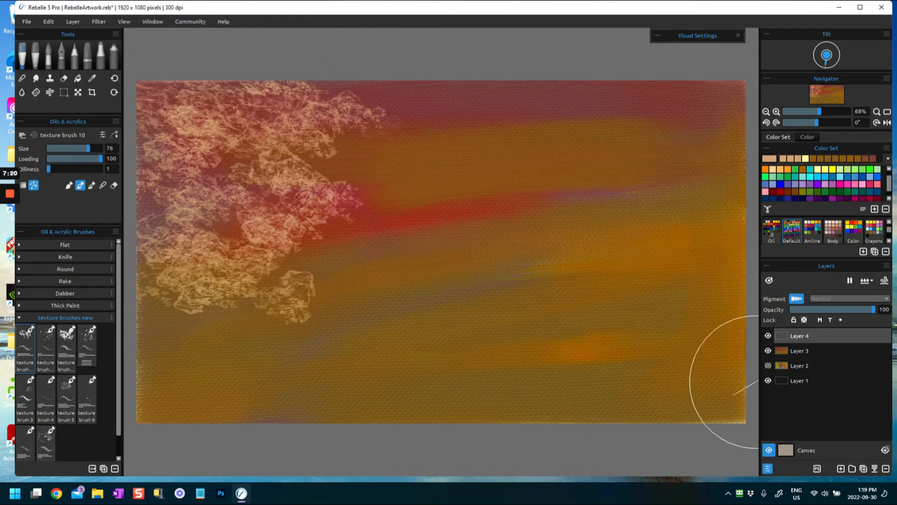
- Hide Layer 4 and Layer 3, and show Layer 4 alone to examine its texture against the bare canvas
{"action": "left_click", "coordinate": [768, 336]}
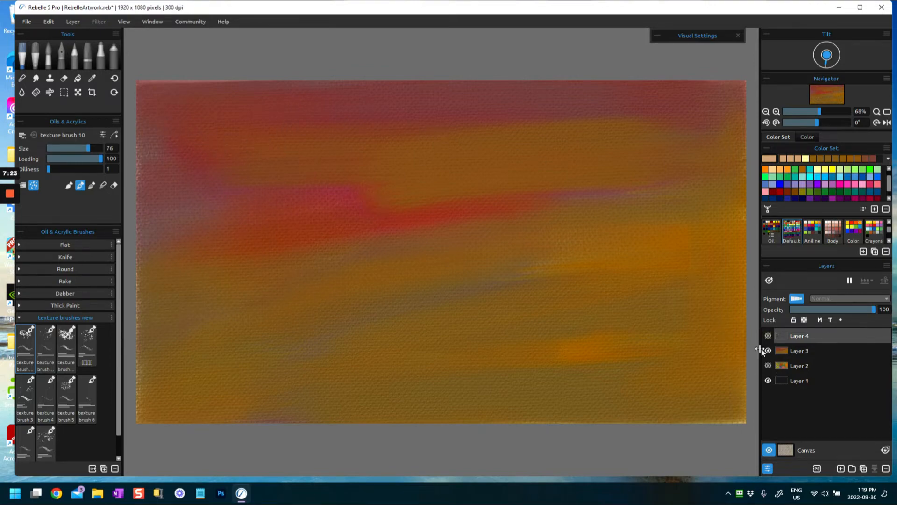
{"action": "left_click", "coordinate": [768, 350]}
{"action": "left_click", "coordinate": [784, 351]}
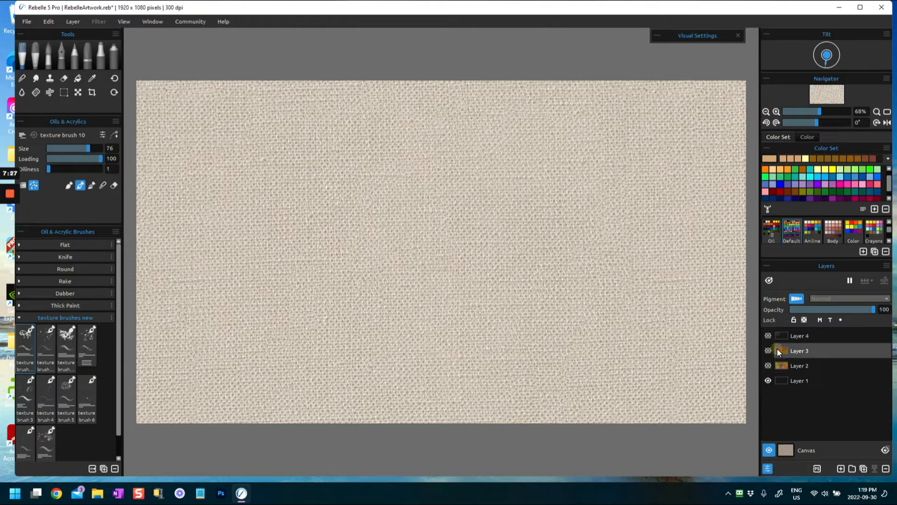
{"action": "left_click", "coordinate": [780, 337]}
{"action": "left_click", "coordinate": [768, 336]}
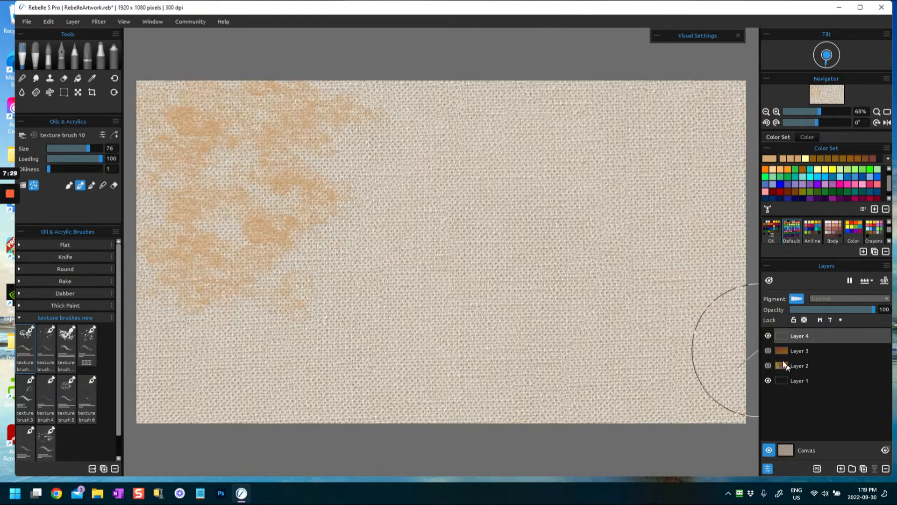
- Show and select Layer 3, and paint tan texture over its upper left, reducing texture brush 10 to size 52
{"action": "left_click", "coordinate": [781, 350]}
{"action": "left_click", "coordinate": [768, 350]}
{"action": "left_click_drag", "start_coordinate": [267, 149], "coordinate": [248, 227]}
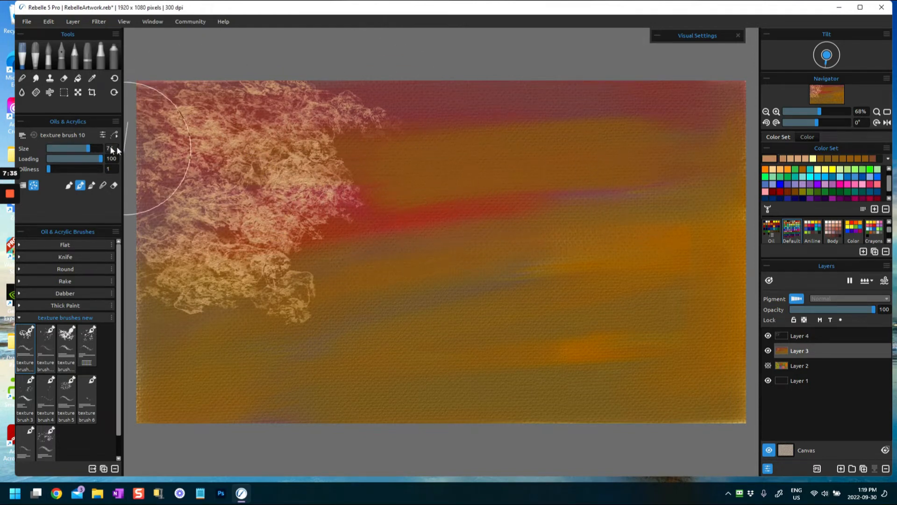
{"action": "left_click_drag", "start_coordinate": [86, 146], "coordinate": [75, 149]}
{"action": "mouse_move", "coordinate": [343, 190]}
{"action": "left_mouse_down"}
{"action": "mouse_move", "coordinate": [351, 127]}
{"action": "mouse_move", "coordinate": [413, 187]}
{"action": "left_mouse_up"}
{"action": "mouse_move", "coordinate": [243, 157]}
{"action": "left_mouse_down"}
{"action": "mouse_move", "coordinate": [195, 174]}
{"action": "mouse_move", "coordinate": [156, 204]}
{"action": "mouse_move", "coordinate": [185, 278]}
{"action": "mouse_move", "coordinate": [169, 246]}
{"action": "left_mouse_up"}
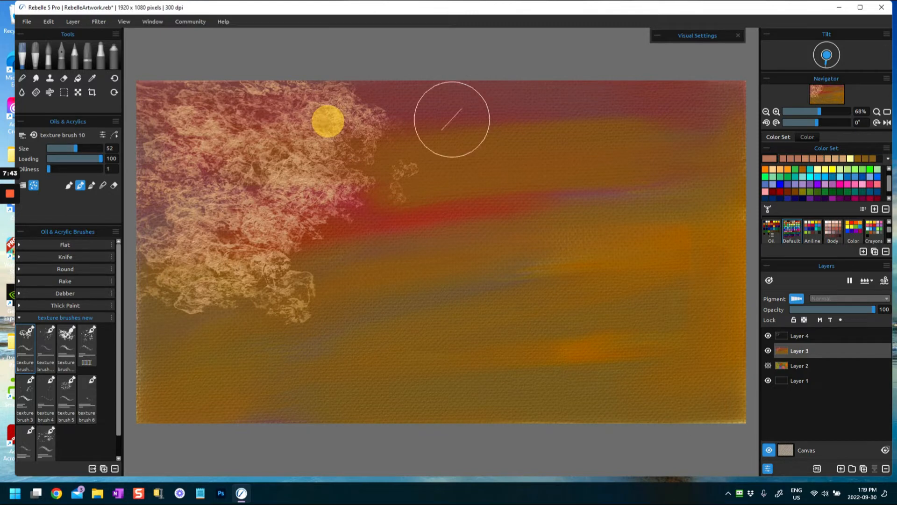
- Pick a blue and paint texture strokes along the top centre of the canvas
{"action": "left_click", "coordinate": [801, 182]}
{"action": "mouse_move", "coordinate": [397, 125]}
{"action": "left_mouse_down"}
{"action": "mouse_move", "coordinate": [344, 101]}
{"action": "mouse_move", "coordinate": [380, 96]}
{"action": "left_mouse_up"}
{"action": "mouse_move", "coordinate": [435, 109]}
{"action": "left_mouse_down"}
{"action": "mouse_move", "coordinate": [479, 90]}
{"action": "mouse_move", "coordinate": [516, 91]}
{"action": "left_mouse_up"}
{"action": "left_click_drag", "start_coordinate": [341, 104], "coordinate": [374, 105]}
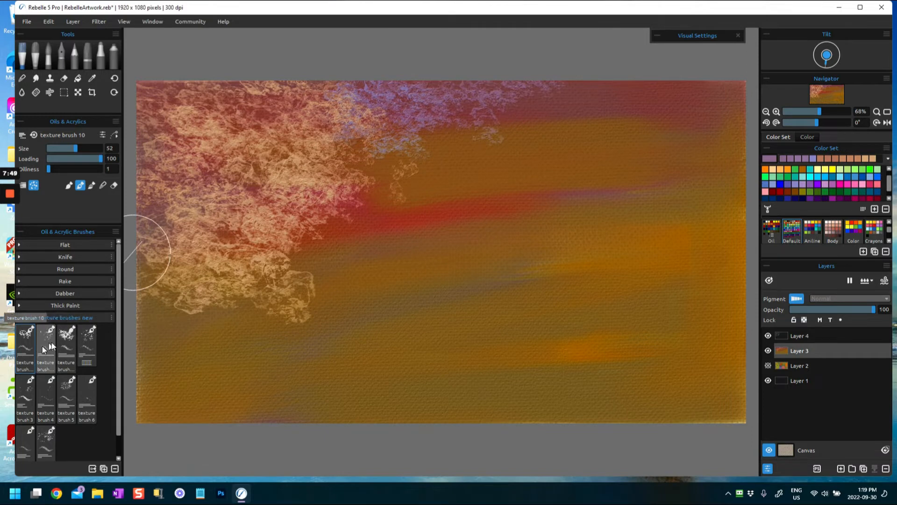
- Set texture brush 10 to size 76 and extend the muted texture across the upper right and over the upper left
{"action": "left_click_drag", "start_coordinate": [78, 151], "coordinate": [88, 149]}
{"action": "left_click_drag", "start_coordinate": [478, 122], "coordinate": [622, 101]}
{"action": "left_click_drag", "start_coordinate": [561, 128], "coordinate": [605, 106]}
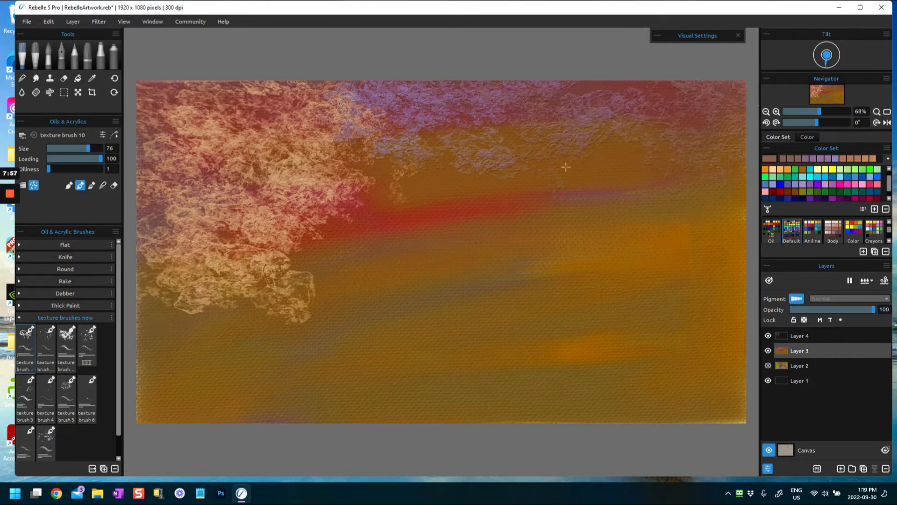
{"action": "left_click_drag", "start_coordinate": [419, 162], "coordinate": [397, 167]}
{"action": "mouse_move", "coordinate": [292, 155]}
{"action": "left_mouse_down"}
{"action": "mouse_move", "coordinate": [183, 102]}
{"action": "mouse_move", "coordinate": [164, 124]}
{"action": "left_mouse_up"}
{"action": "mouse_move", "coordinate": [567, 170]}
{"action": "left_mouse_down"}
{"action": "mouse_move", "coordinate": [682, 154]}
{"action": "mouse_move", "coordinate": [705, 122]}
{"action": "mouse_move", "coordinate": [683, 85]}
{"action": "left_mouse_up"}
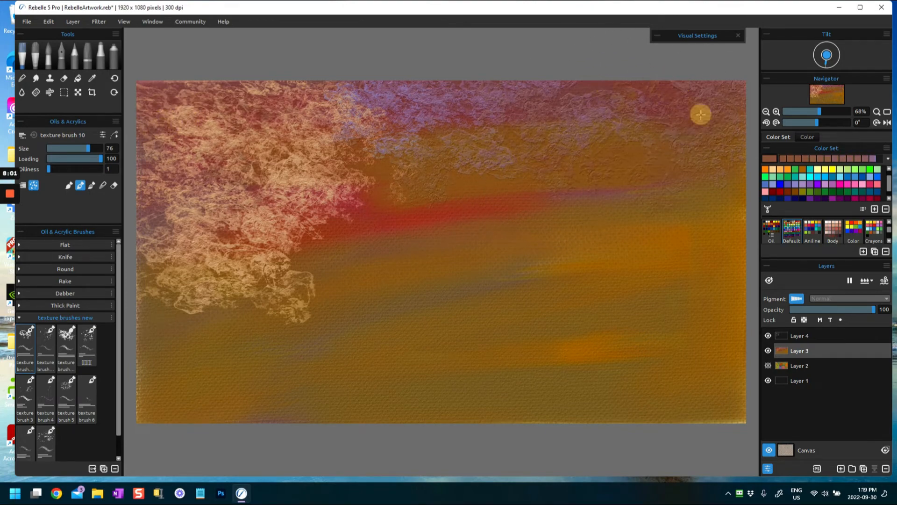
{"action": "left_click", "coordinate": [670, 144]}
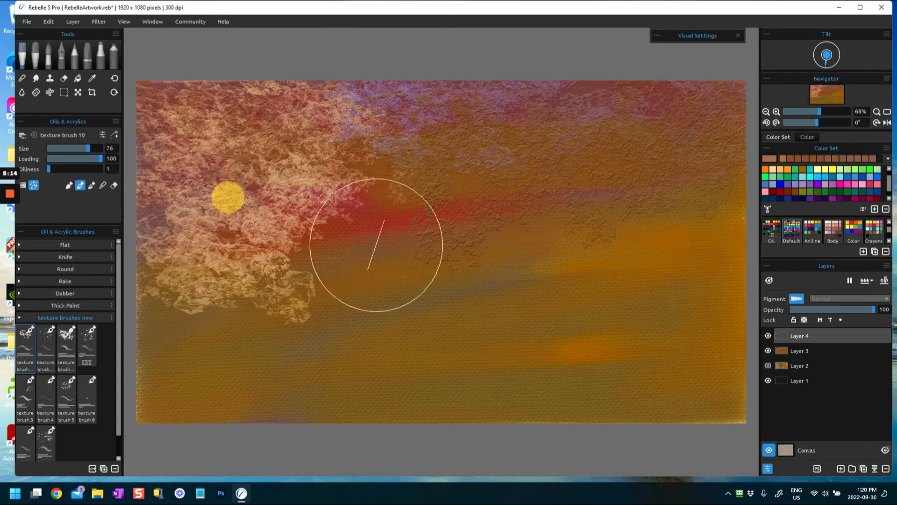
- Hide Layer 4 to check the texture underneath, and remove that layer
{"action": "left_click", "coordinate": [768, 336]}
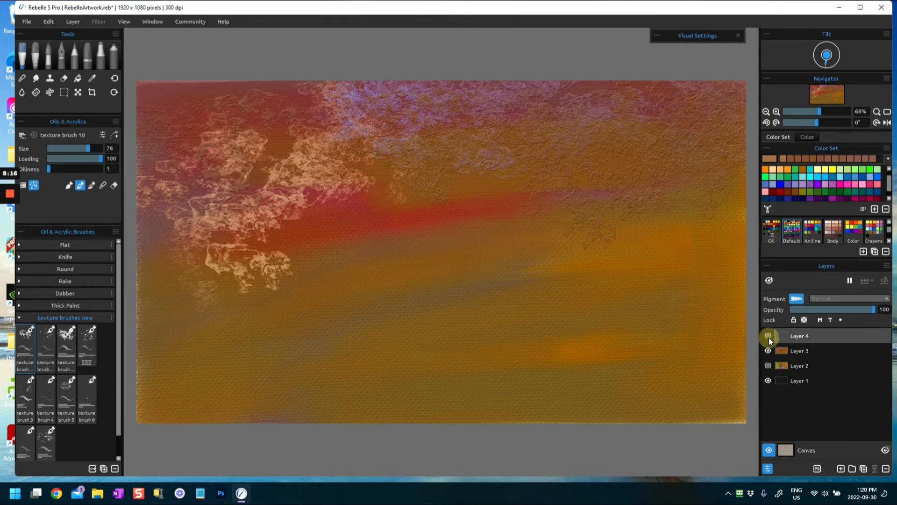
{"action": "left_click", "coordinate": [885, 469]}
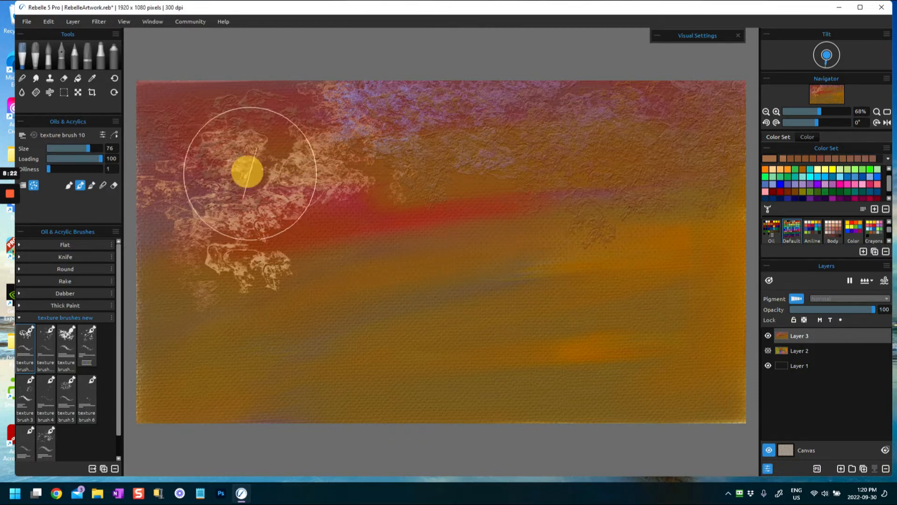
- Pick pale yellow and paint a cloud-like band of texture across the upper middle of Layer 3 from edge to edge
{"action": "left_click", "coordinate": [817, 171]}
{"action": "mouse_move", "coordinate": [327, 149]}
{"action": "left_mouse_down"}
{"action": "mouse_move", "coordinate": [261, 156]}
{"action": "mouse_move", "coordinate": [201, 124]}
{"action": "mouse_move", "coordinate": [195, 157]}
{"action": "mouse_move", "coordinate": [321, 160]}
{"action": "mouse_move", "coordinate": [394, 174]}
{"action": "mouse_move", "coordinate": [449, 159]}
{"action": "mouse_move", "coordinate": [663, 198]}
{"action": "mouse_move", "coordinate": [709, 178]}
{"action": "mouse_move", "coordinate": [691, 158]}
{"action": "left_mouse_up"}
{"action": "mouse_move", "coordinate": [636, 183]}
{"action": "left_mouse_down"}
{"action": "mouse_move", "coordinate": [653, 206]}
{"action": "mouse_move", "coordinate": [615, 219]}
{"action": "mouse_move", "coordinate": [640, 181]}
{"action": "mouse_move", "coordinate": [642, 195]}
{"action": "mouse_move", "coordinate": [662, 188]}
{"action": "mouse_move", "coordinate": [634, 171]}
{"action": "mouse_move", "coordinate": [635, 195]}
{"action": "mouse_move", "coordinate": [678, 176]}
{"action": "mouse_move", "coordinate": [704, 224]}
{"action": "left_mouse_up"}
{"action": "left_click", "coordinate": [820, 169]}
{"action": "mouse_move", "coordinate": [472, 170]}
{"action": "left_mouse_down"}
{"action": "mouse_move", "coordinate": [543, 192]}
{"action": "mouse_move", "coordinate": [580, 187]}
{"action": "left_mouse_up"}
{"action": "mouse_move", "coordinate": [330, 174]}
{"action": "left_mouse_down"}
{"action": "mouse_move", "coordinate": [269, 174]}
{"action": "mouse_move", "coordinate": [197, 190]}
{"action": "mouse_move", "coordinate": [201, 150]}
{"action": "mouse_move", "coordinate": [210, 225]}
{"action": "mouse_move", "coordinate": [154, 234]}
{"action": "left_mouse_up"}
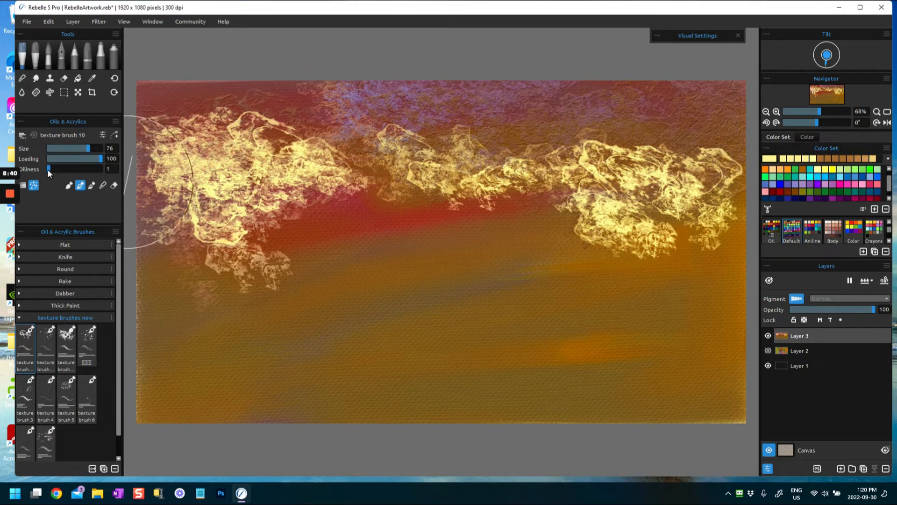
- Set texture brush 10 to size 87 and oiliness 60, and build up the pale yellow texture on the left and right
{"action": "left_click_drag", "start_coordinate": [88, 148], "coordinate": [99, 149]}
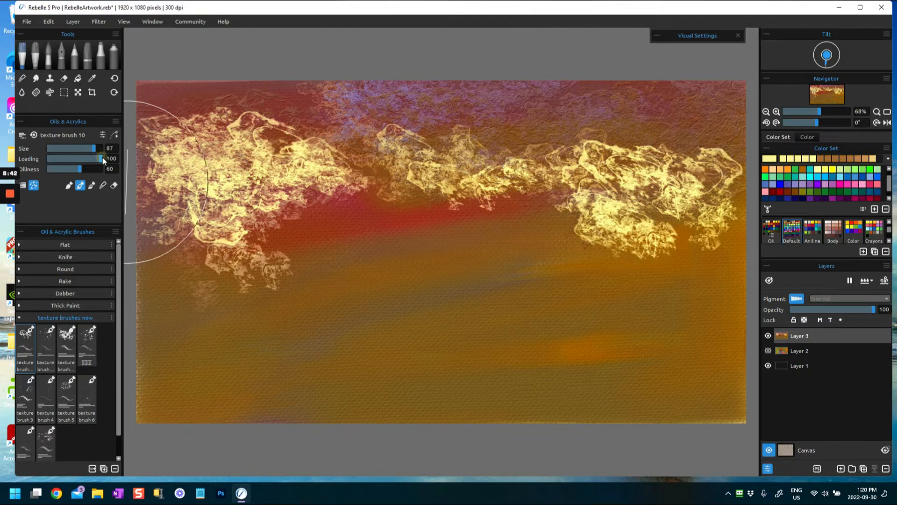
{"action": "mouse_move", "coordinate": [252, 201]}
{"action": "left_mouse_down"}
{"action": "mouse_move", "coordinate": [237, 195]}
{"action": "mouse_move", "coordinate": [260, 160]}
{"action": "mouse_move", "coordinate": [327, 195]}
{"action": "mouse_move", "coordinate": [215, 149]}
{"action": "mouse_move", "coordinate": [212, 156]}
{"action": "left_mouse_up"}
{"action": "mouse_move", "coordinate": [516, 185]}
{"action": "left_mouse_down"}
{"action": "mouse_move", "coordinate": [589, 170]}
{"action": "mouse_move", "coordinate": [664, 215]}
{"action": "mouse_move", "coordinate": [699, 213]}
{"action": "left_mouse_up"}
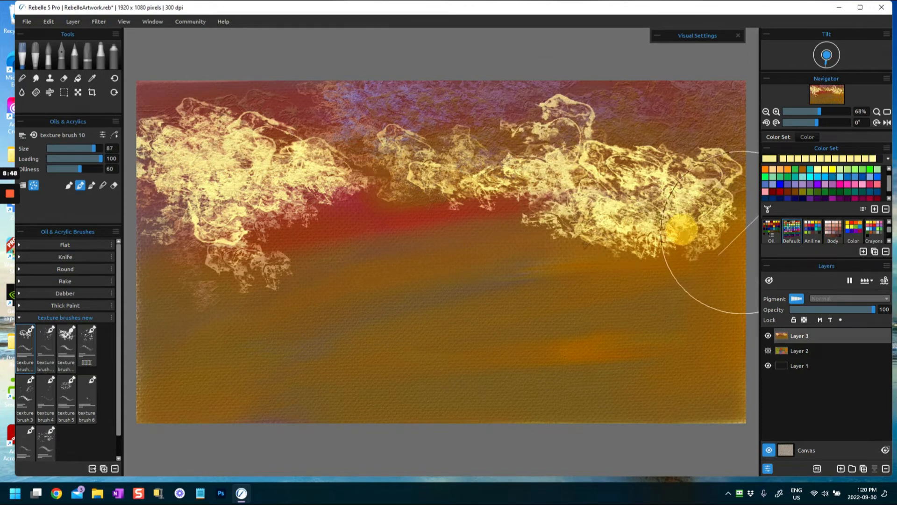
- Pick cyan and paint cloud-like texture along the upper edge with texture brush 10, from the upper left to the upper right
{"action": "left_click", "coordinate": [817, 177]}
{"action": "mouse_move", "coordinate": [463, 91]}
{"action": "left_mouse_down"}
{"action": "mouse_move", "coordinate": [456, 117]}
{"action": "mouse_move", "coordinate": [382, 130]}
{"action": "mouse_move", "coordinate": [344, 133]}
{"action": "mouse_move", "coordinate": [268, 118]}
{"action": "left_mouse_up"}
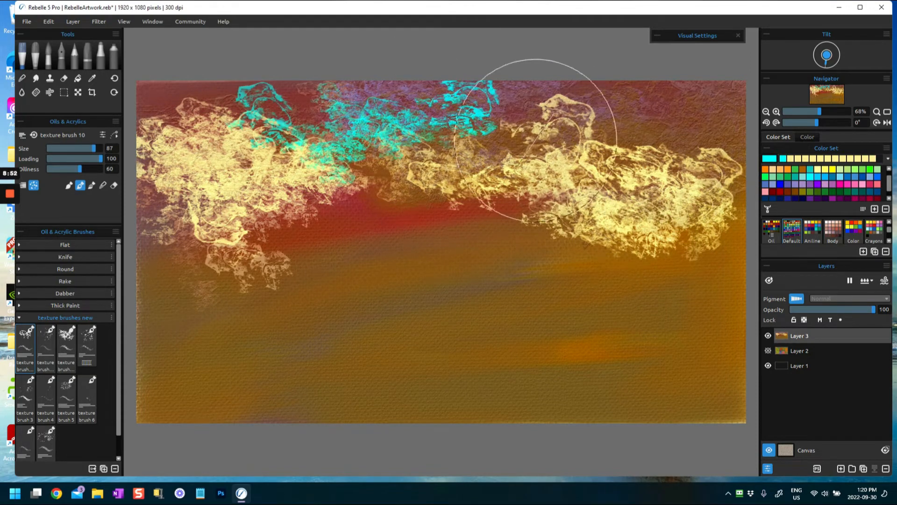
{"action": "left_click_drag", "start_coordinate": [446, 158], "coordinate": [537, 150]}
{"action": "left_click_drag", "start_coordinate": [629, 106], "coordinate": [705, 139]}
{"action": "left_click_drag", "start_coordinate": [678, 103], "coordinate": [593, 121]}
{"action": "mouse_move", "coordinate": [261, 133]}
{"action": "left_mouse_down"}
{"action": "mouse_move", "coordinate": [243, 115]}
{"action": "mouse_move", "coordinate": [211, 123]}
{"action": "mouse_move", "coordinate": [149, 94]}
{"action": "left_mouse_up"}
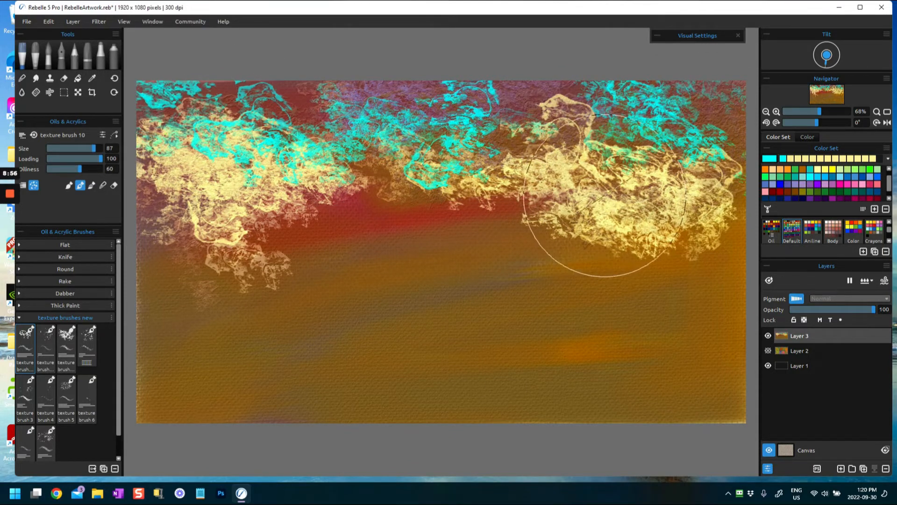
- Switch to texture brush 11 at size 56 and paint a cyan patch and an adjoining dark blue patch left of centre
{"action": "left_click", "coordinate": [48, 341]}
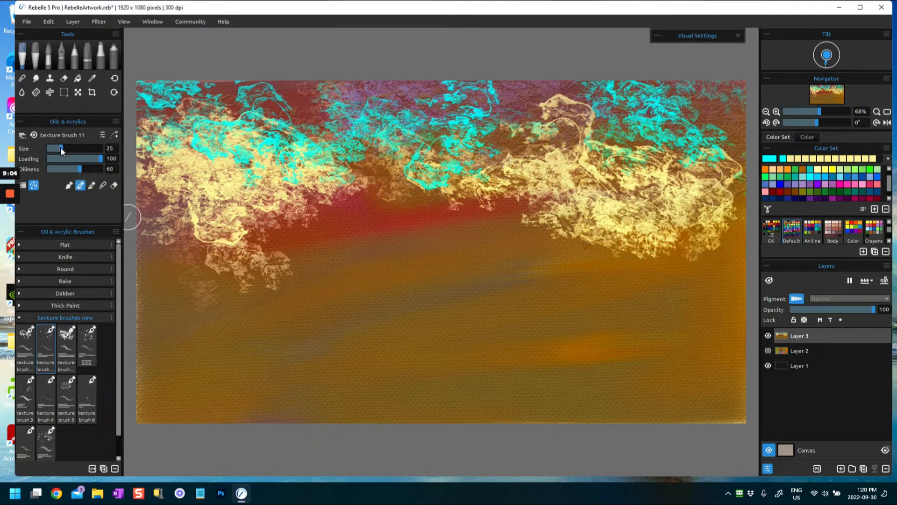
{"action": "left_click_drag", "start_coordinate": [71, 149], "coordinate": [77, 149]}
{"action": "left_click_drag", "start_coordinate": [280, 261], "coordinate": [290, 254]}
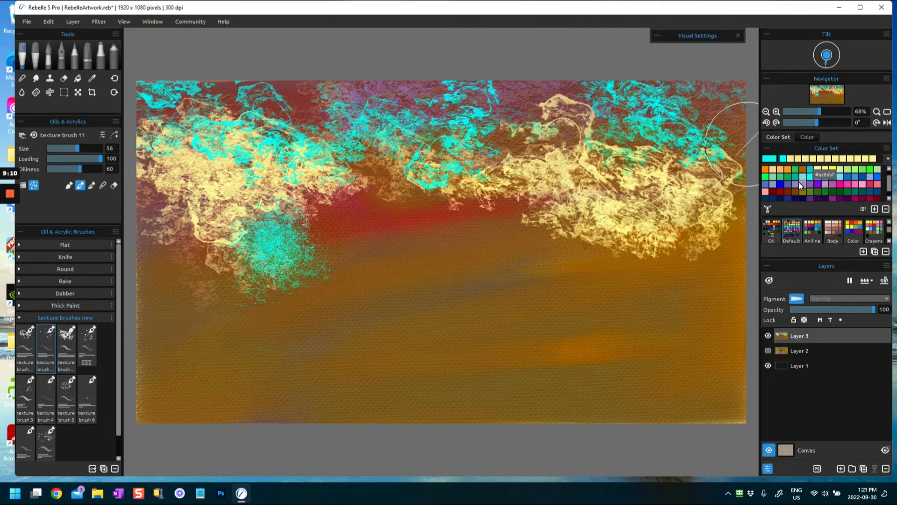
{"action": "left_click", "coordinate": [784, 183]}
{"action": "mouse_move", "coordinate": [294, 237]}
{"action": "left_mouse_down"}
{"action": "mouse_move", "coordinate": [330, 244]}
{"action": "mouse_move", "coordinate": [344, 204]}
{"action": "mouse_move", "coordinate": [369, 192]}
{"action": "left_mouse_up"}
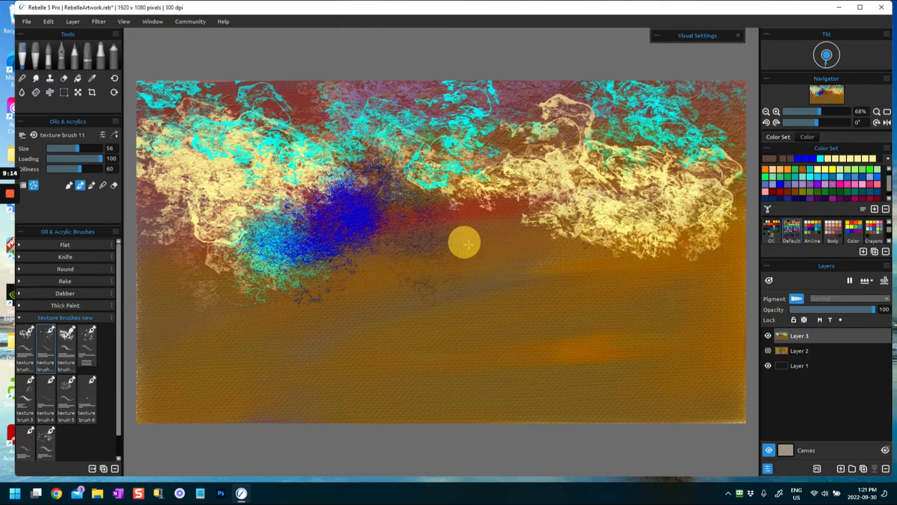
- Blend the left side with texture brush 11, and scatter pale yellow speckled texture across the middle to the right edge
{"action": "mouse_move", "coordinate": [226, 271]}
{"action": "left_mouse_down"}
{"action": "mouse_move", "coordinate": [205, 263]}
{"action": "mouse_move", "coordinate": [175, 225]}
{"action": "mouse_move", "coordinate": [180, 281]}
{"action": "left_mouse_up"}
{"action": "mouse_move", "coordinate": [369, 224]}
{"action": "left_mouse_down"}
{"action": "mouse_move", "coordinate": [451, 272]}
{"action": "mouse_move", "coordinate": [474, 238]}
{"action": "mouse_move", "coordinate": [391, 197]}
{"action": "mouse_move", "coordinate": [357, 217]}
{"action": "mouse_move", "coordinate": [351, 204]}
{"action": "mouse_move", "coordinate": [363, 187]}
{"action": "left_mouse_up"}
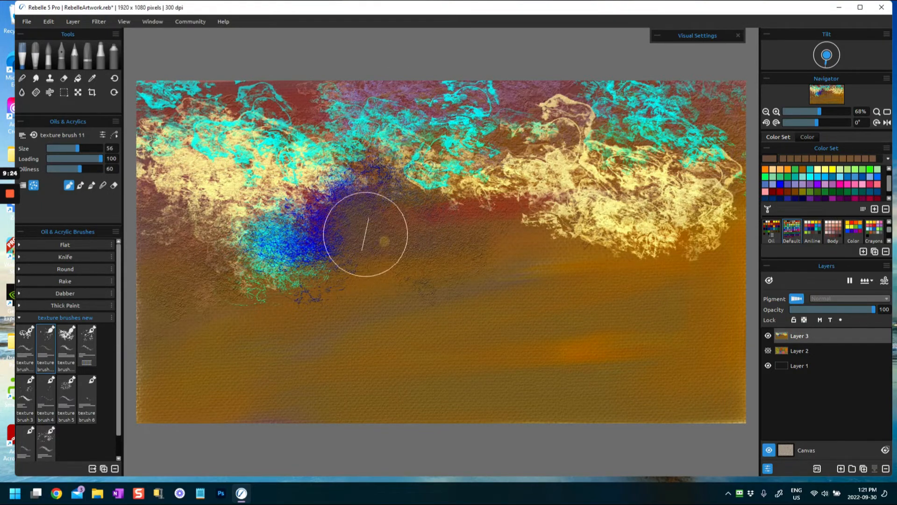
{"action": "mouse_move", "coordinate": [314, 253]}
{"action": "left_mouse_down"}
{"action": "mouse_move", "coordinate": [336, 217]}
{"action": "mouse_move", "coordinate": [422, 196]}
{"action": "mouse_move", "coordinate": [462, 223]}
{"action": "mouse_move", "coordinate": [560, 252]}
{"action": "mouse_move", "coordinate": [695, 221]}
{"action": "mouse_move", "coordinate": [725, 246]}
{"action": "left_mouse_up"}
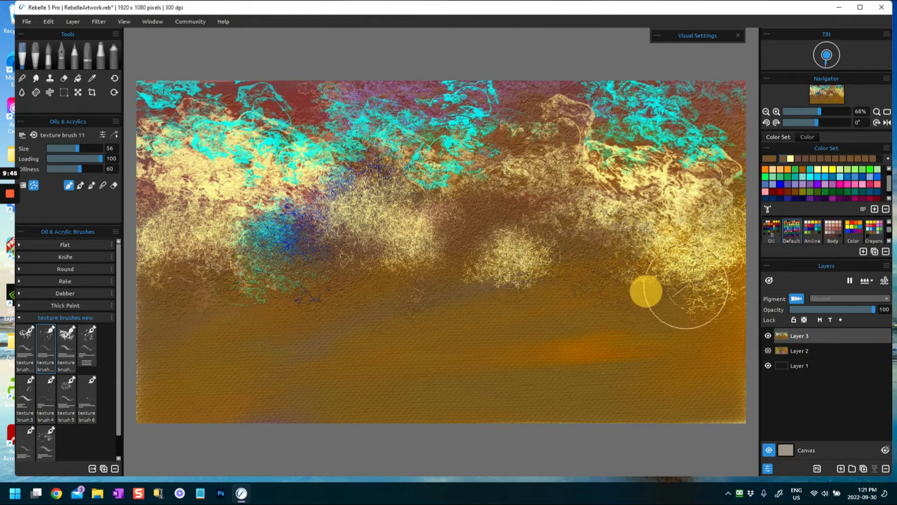
- Switch to texture brush 12 at size 62 and paint purple texture along the left edge below the yellow area
{"action": "left_click", "coordinate": [67, 334]}
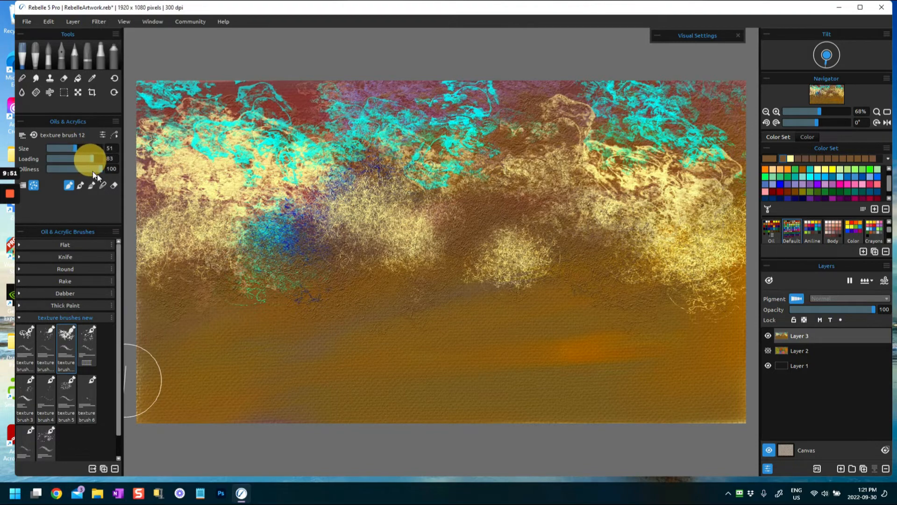
{"action": "left_click_drag", "start_coordinate": [74, 148], "coordinate": [80, 149]}
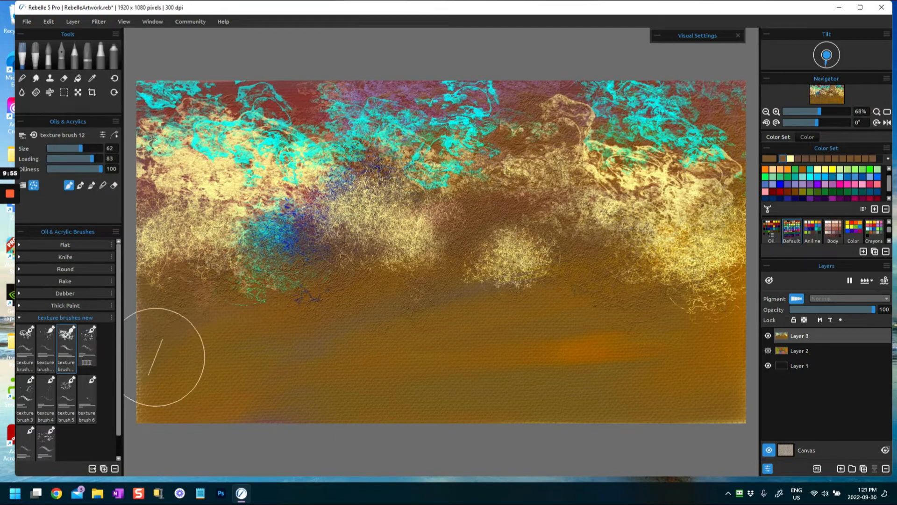
{"action": "left_click", "coordinate": [183, 292]}
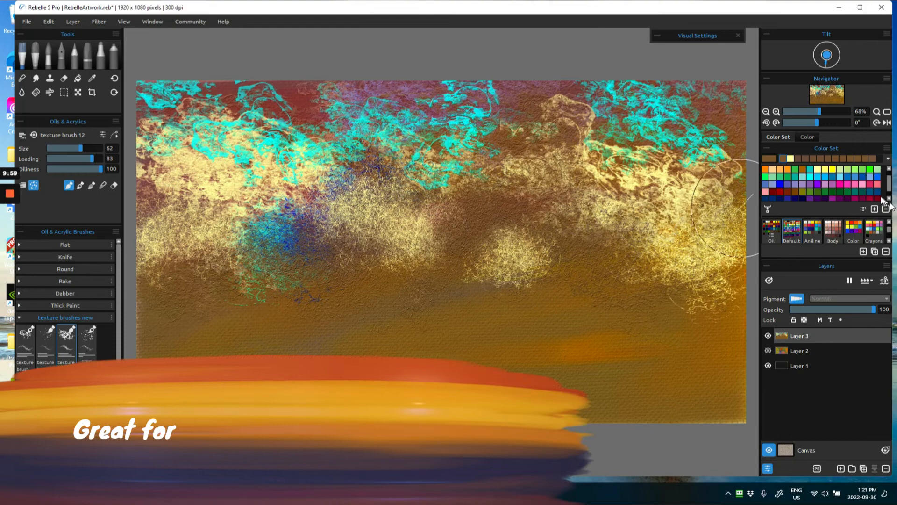
{"action": "left_click", "coordinate": [811, 182]}
{"action": "mouse_move", "coordinate": [192, 280]}
{"action": "left_mouse_down"}
{"action": "mouse_move", "coordinate": [195, 312]}
{"action": "mouse_move", "coordinate": [158, 287]}
{"action": "left_mouse_up"}
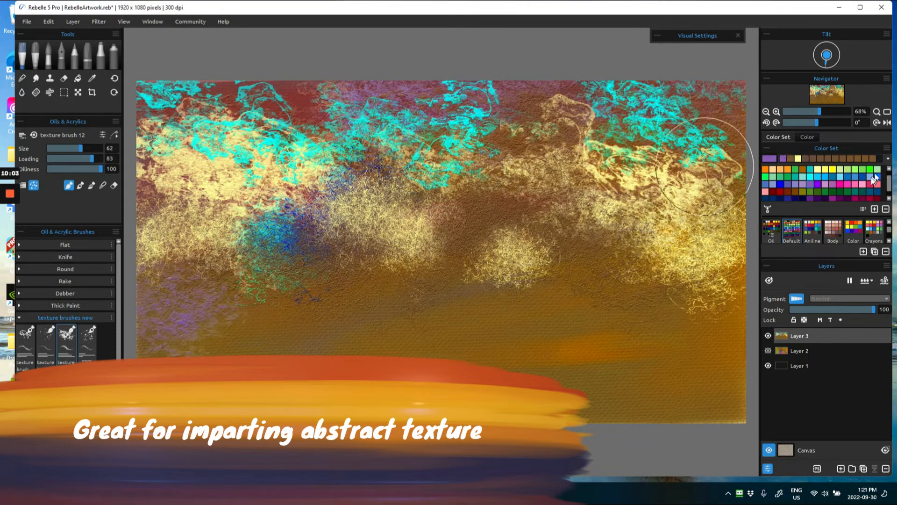
- Pick bright pink and paint clustered texture across the middle from the left edge to the right, with a patch at the upper left
{"action": "left_click", "coordinate": [850, 185]}
{"action": "mouse_move", "coordinate": [192, 289]}
{"action": "left_mouse_down"}
{"action": "mouse_move", "coordinate": [169, 264]}
{"action": "mouse_move", "coordinate": [176, 285]}
{"action": "left_mouse_up"}
{"action": "left_click_drag", "start_coordinate": [255, 288], "coordinate": [280, 284]}
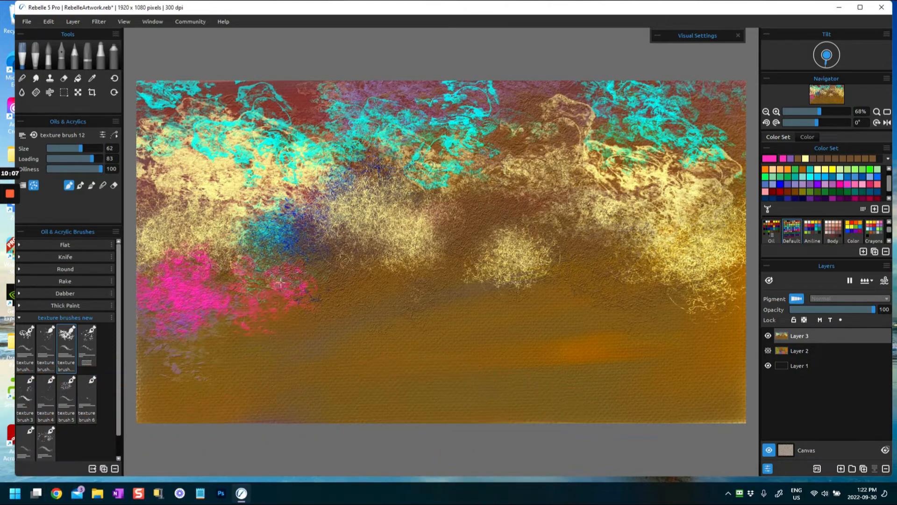
{"action": "mouse_move", "coordinate": [364, 314]}
{"action": "left_mouse_down"}
{"action": "mouse_move", "coordinate": [413, 302]}
{"action": "mouse_move", "coordinate": [455, 244]}
{"action": "left_mouse_up"}
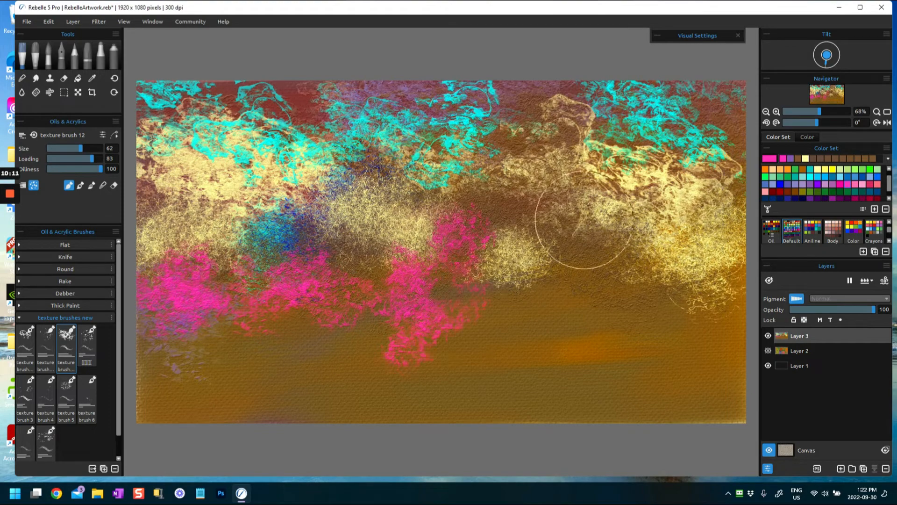
{"action": "mouse_move", "coordinate": [559, 285]}
{"action": "left_mouse_down"}
{"action": "mouse_move", "coordinate": [568, 232]}
{"action": "mouse_move", "coordinate": [565, 242]}
{"action": "left_mouse_up"}
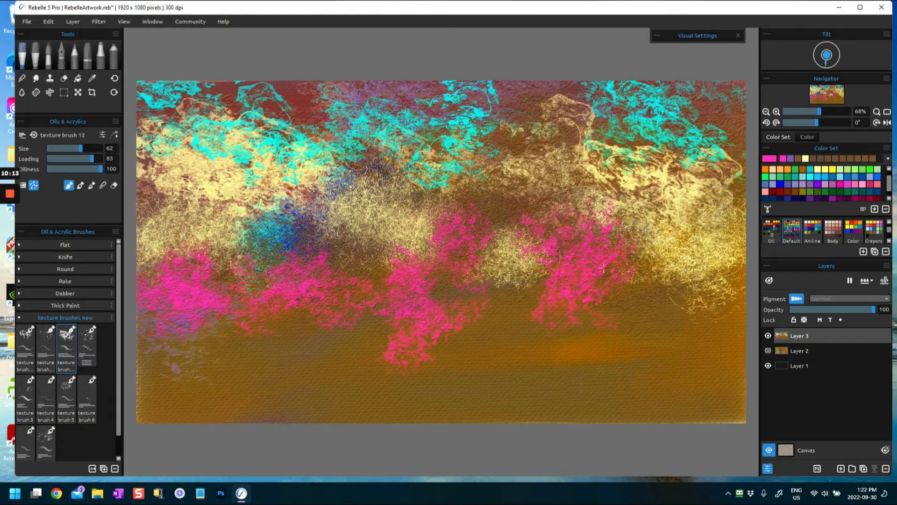
{"action": "left_click_drag", "start_coordinate": [537, 309], "coordinate": [537, 311]}
{"action": "mouse_move", "coordinate": [361, 285]}
{"action": "left_mouse_down"}
{"action": "mouse_move", "coordinate": [331, 261]}
{"action": "mouse_move", "coordinate": [341, 265]}
{"action": "left_mouse_up"}
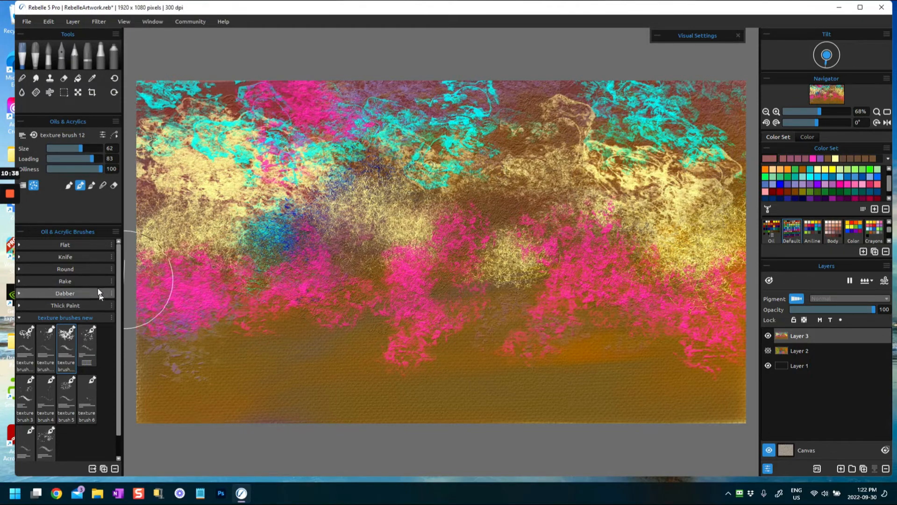
- Choose the texture brush after texture brush 12 and paint a salmon texture band beneath the pink, from the left to right of centre
{"action": "left_click", "coordinate": [87, 344]}
{"action": "left_click", "coordinate": [765, 192]}
{"action": "mouse_move", "coordinate": [227, 312]}
{"action": "left_mouse_down"}
{"action": "mouse_move", "coordinate": [220, 320]}
{"action": "mouse_move", "coordinate": [186, 320]}
{"action": "mouse_move", "coordinate": [215, 331]}
{"action": "left_mouse_up"}
{"action": "mouse_move", "coordinate": [274, 319]}
{"action": "left_mouse_down"}
{"action": "mouse_move", "coordinate": [299, 307]}
{"action": "mouse_move", "coordinate": [312, 330]}
{"action": "mouse_move", "coordinate": [356, 317]}
{"action": "mouse_move", "coordinate": [397, 323]}
{"action": "mouse_move", "coordinate": [375, 328]}
{"action": "mouse_move", "coordinate": [427, 348]}
{"action": "mouse_move", "coordinate": [437, 307]}
{"action": "mouse_move", "coordinate": [469, 324]}
{"action": "left_mouse_up"}
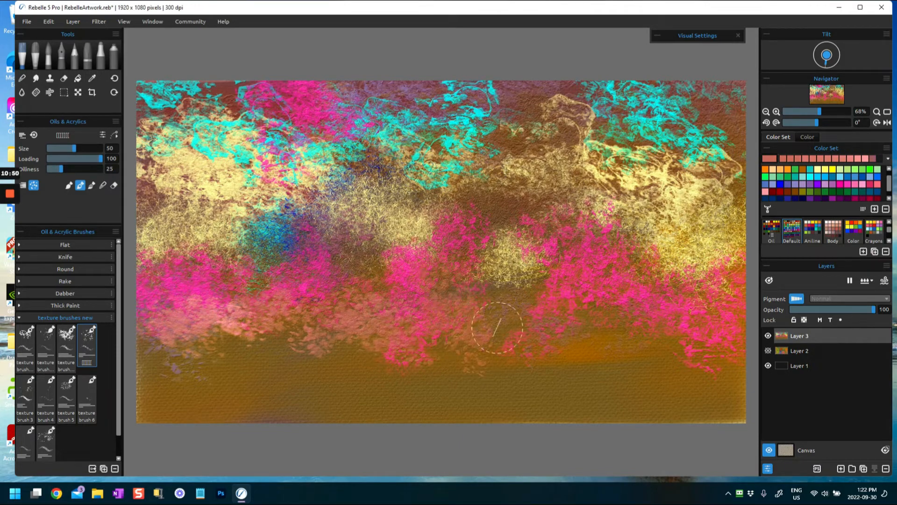
{"action": "mouse_move", "coordinate": [558, 330]}
{"action": "left_mouse_down"}
{"action": "mouse_move", "coordinate": [525, 342]}
{"action": "mouse_move", "coordinate": [571, 335]}
{"action": "left_mouse_up"}
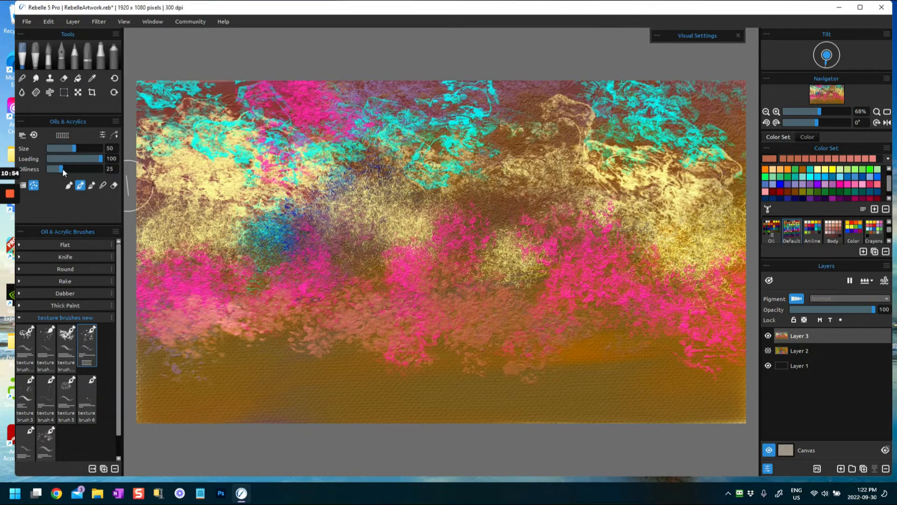
- Set the brush oiliness to 100 and extend the salmon texture into the lower right and lower left
{"action": "left_click_drag", "start_coordinate": [473, 346], "coordinate": [498, 331]}
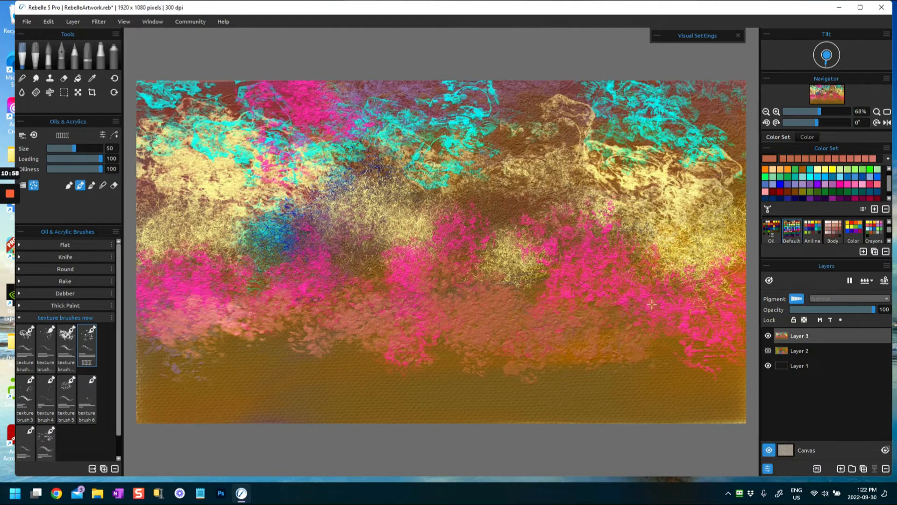
{"action": "mouse_move", "coordinate": [701, 388]}
{"action": "left_mouse_down"}
{"action": "mouse_move", "coordinate": [721, 396]}
{"action": "mouse_move", "coordinate": [732, 376]}
{"action": "left_mouse_up"}
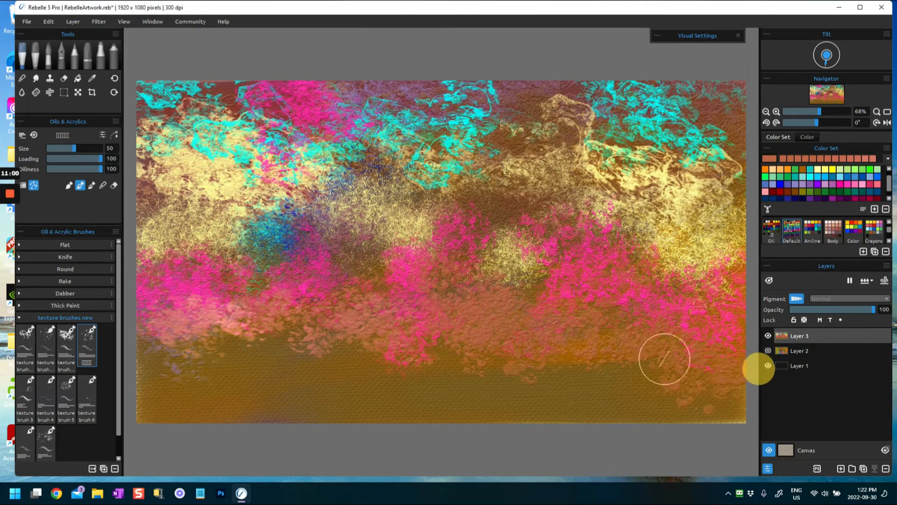
{"action": "mouse_move", "coordinate": [356, 357]}
{"action": "left_mouse_down"}
{"action": "mouse_move", "coordinate": [296, 332]}
{"action": "mouse_move", "coordinate": [292, 350]}
{"action": "left_mouse_up"}
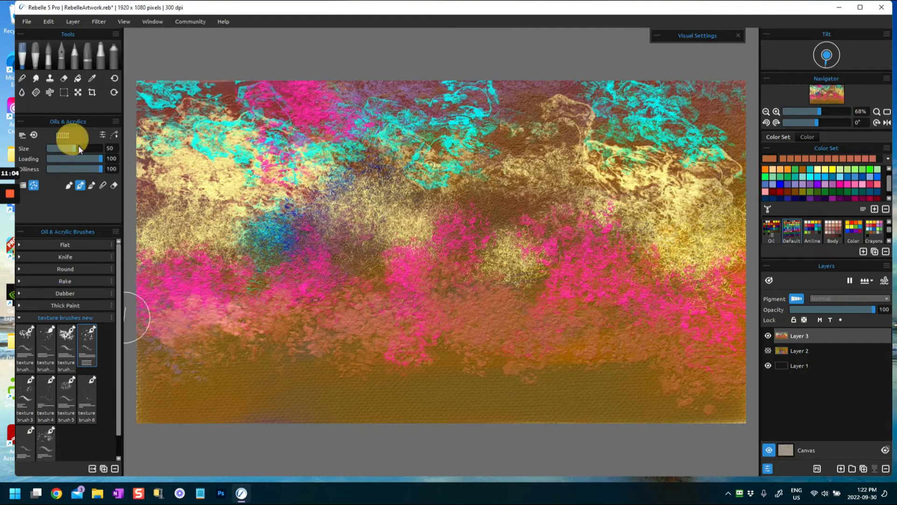
- Set the brush size to 61 and blend the salmon and pink texture across the lower middle and left
{"action": "mouse_move", "coordinate": [298, 348]}
{"action": "left_mouse_down"}
{"action": "mouse_move", "coordinate": [307, 319]}
{"action": "mouse_move", "coordinate": [351, 325]}
{"action": "mouse_move", "coordinate": [333, 304]}
{"action": "left_mouse_up"}
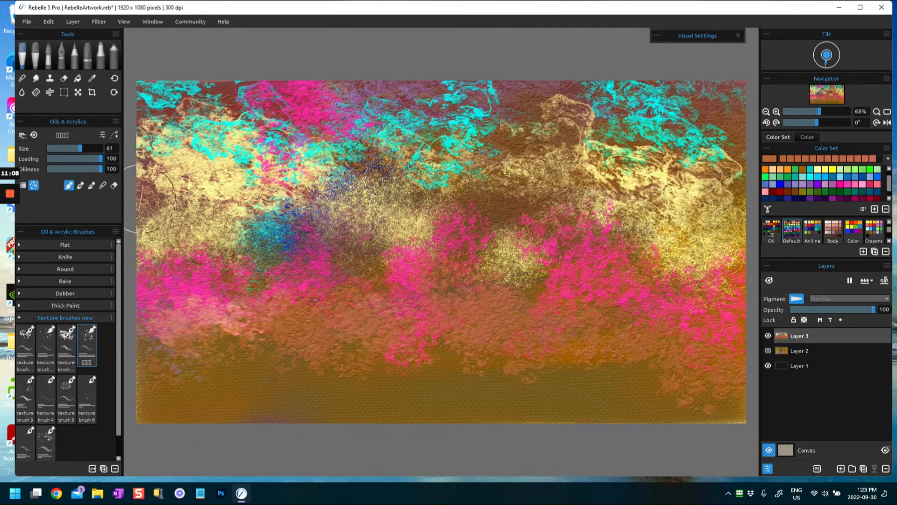
{"action": "left_click", "coordinate": [93, 187]}
{"action": "left_click_drag", "start_coordinate": [321, 360], "coordinate": [402, 334]}
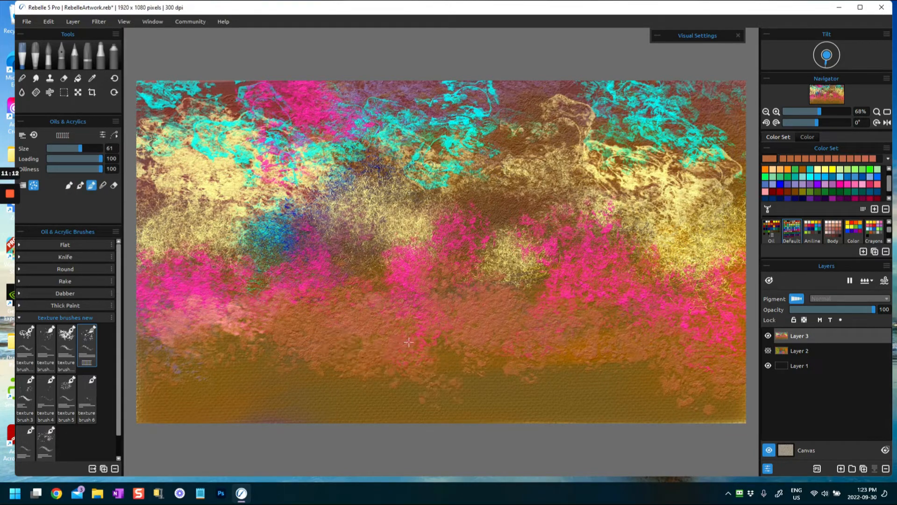
{"action": "left_click_drag", "start_coordinate": [234, 322], "coordinate": [217, 337]}
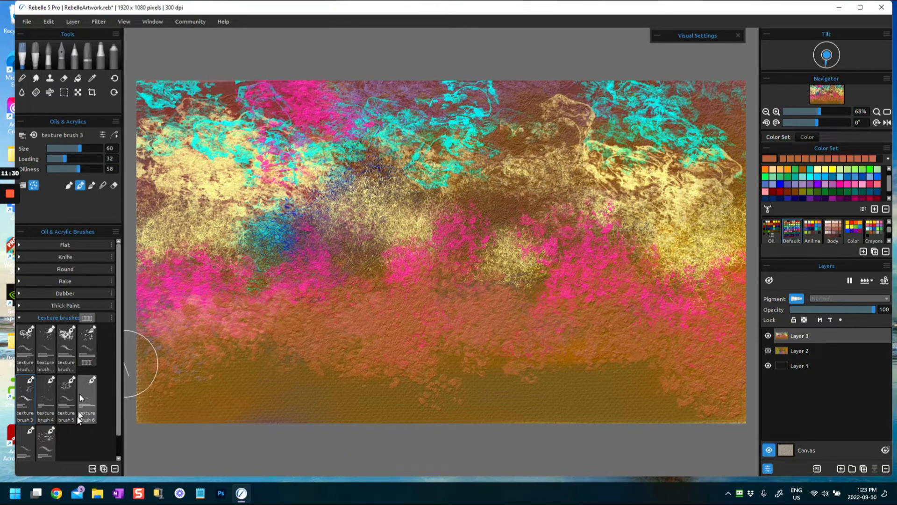
- Paint a green patch at the lower left with texture brush 3 at size 60, and blend it toward the centre
{"action": "left_click", "coordinate": [218, 360]}
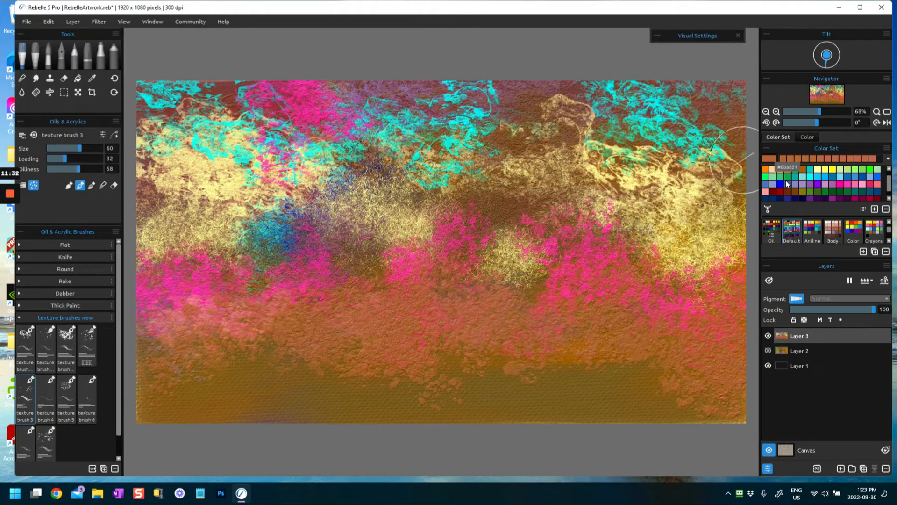
{"action": "mouse_move", "coordinate": [170, 336]}
{"action": "left_mouse_down"}
{"action": "mouse_move", "coordinate": [180, 341]}
{"action": "mouse_move", "coordinate": [150, 352]}
{"action": "mouse_move", "coordinate": [147, 364]}
{"action": "left_mouse_up"}
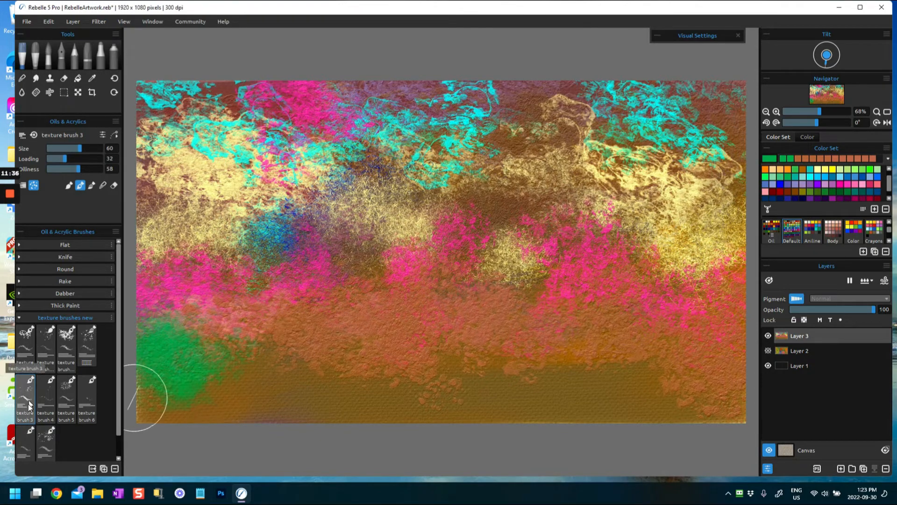
{"action": "mouse_move", "coordinate": [236, 337]}
{"action": "left_mouse_down"}
{"action": "mouse_move", "coordinate": [236, 345]}
{"action": "mouse_move", "coordinate": [298, 309]}
{"action": "left_mouse_up"}
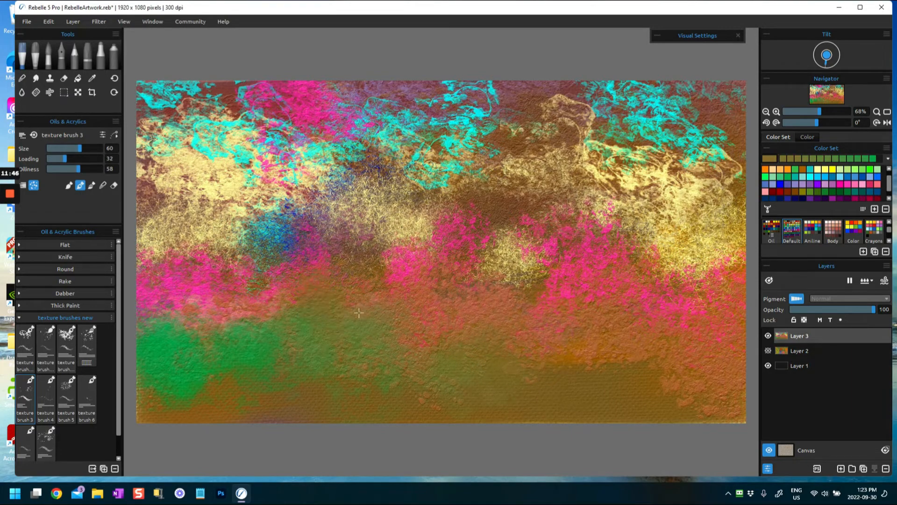
- Switch to texture brush 4, pick light blue, and add a small textured stroke over the yellow outline at the upper right
{"action": "left_click", "coordinate": [46, 391]}
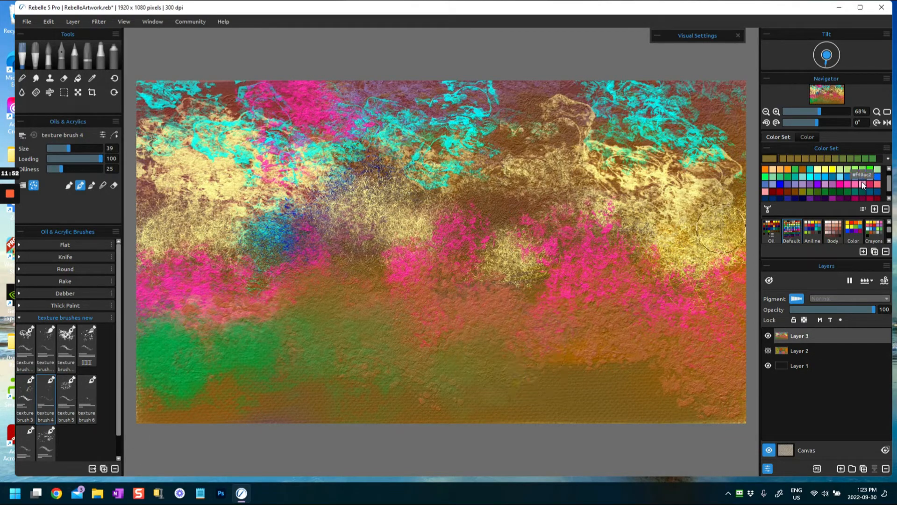
{"action": "left_click", "coordinate": [842, 177]}
{"action": "left_click_drag", "start_coordinate": [592, 126], "coordinate": [565, 125]}
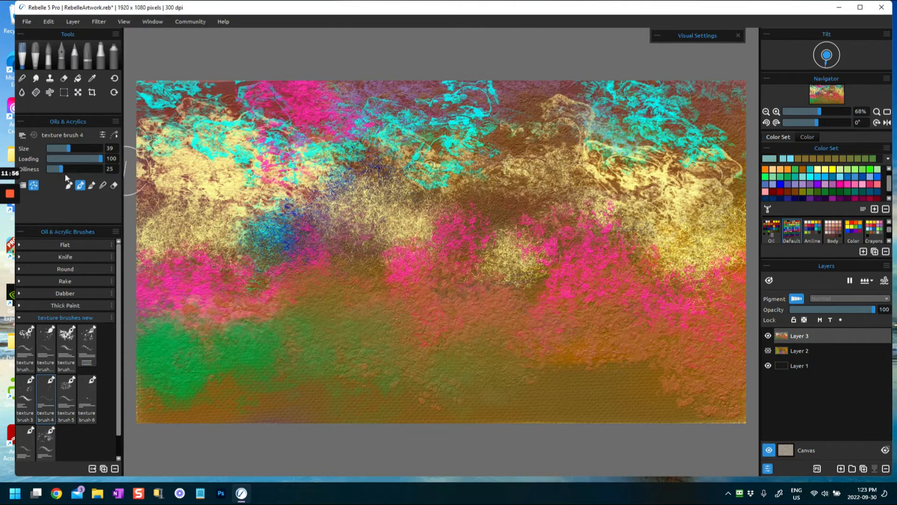
- Set texture brush 4 to size 57 and oiliness 72, and paint pale blue texture along the lower edge from side to side
{"action": "mouse_move", "coordinate": [75, 171]}
{"action": "left_mouse_down"}
{"action": "mouse_move", "coordinate": [86, 167]}
{"action": "mouse_move", "coordinate": [72, 148]}
{"action": "left_mouse_up"}
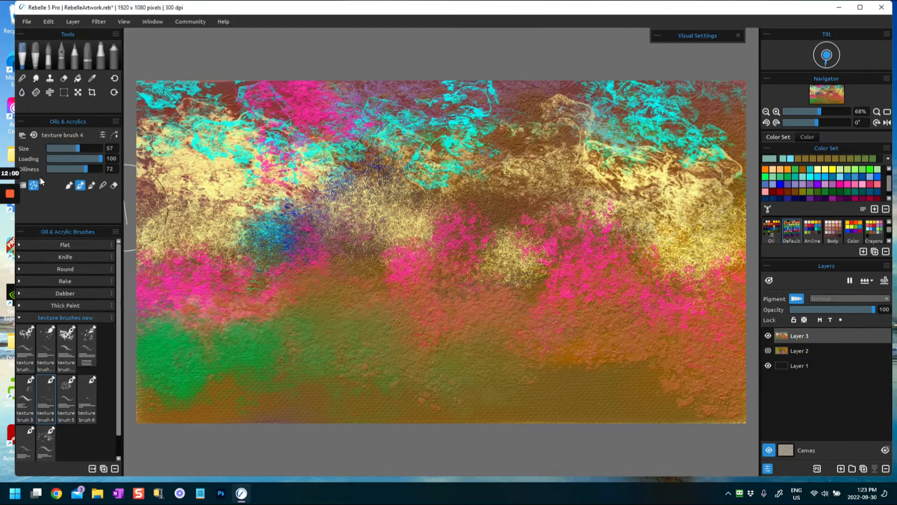
{"action": "mouse_move", "coordinate": [411, 430]}
{"action": "left_mouse_down"}
{"action": "mouse_move", "coordinate": [411, 386]}
{"action": "mouse_move", "coordinate": [465, 351]}
{"action": "mouse_move", "coordinate": [518, 373]}
{"action": "mouse_move", "coordinate": [500, 311]}
{"action": "left_mouse_up"}
{"action": "mouse_move", "coordinate": [597, 387]}
{"action": "left_mouse_down"}
{"action": "mouse_move", "coordinate": [524, 377]}
{"action": "mouse_move", "coordinate": [640, 381]}
{"action": "left_mouse_up"}
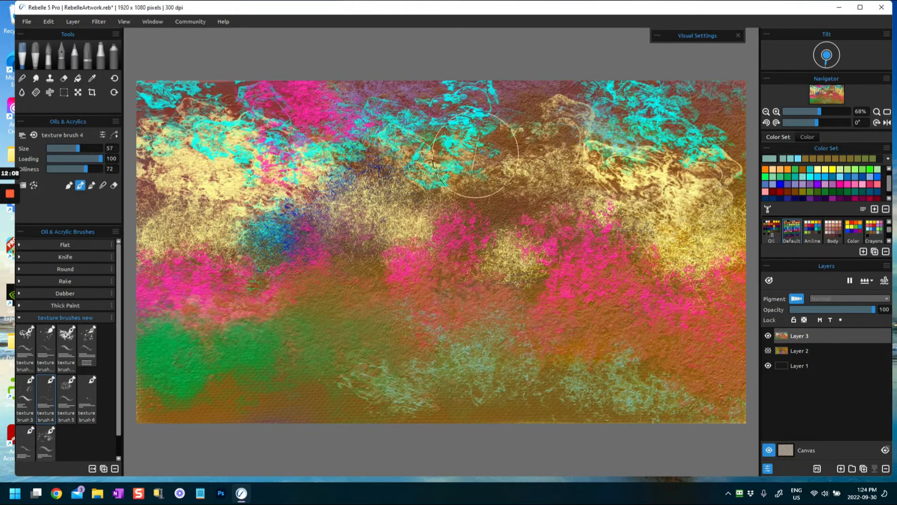
{"action": "mouse_move", "coordinate": [330, 395]}
{"action": "left_mouse_down"}
{"action": "mouse_move", "coordinate": [367, 402]}
{"action": "mouse_move", "coordinate": [332, 419]}
{"action": "mouse_move", "coordinate": [159, 407]}
{"action": "mouse_move", "coordinate": [597, 405]}
{"action": "mouse_move", "coordinate": [651, 414]}
{"action": "mouse_move", "coordinate": [691, 395]}
{"action": "mouse_move", "coordinate": [710, 355]}
{"action": "left_mouse_up"}
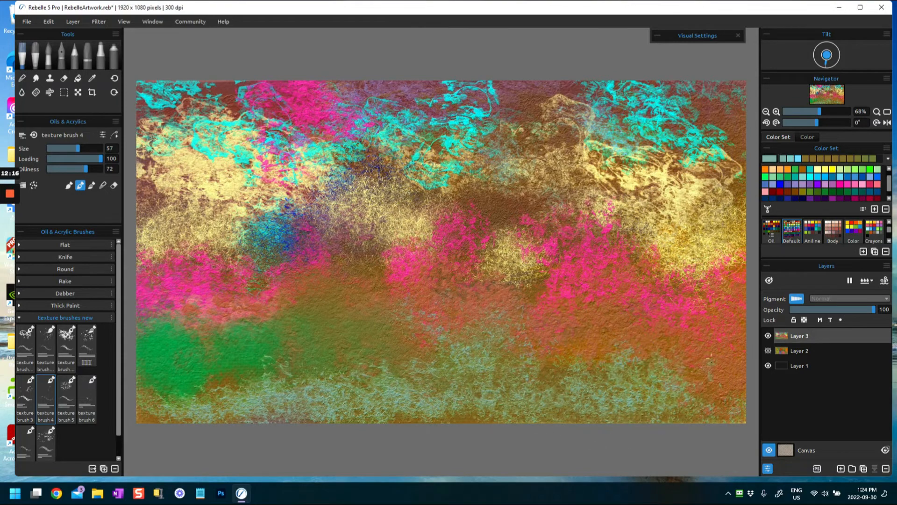
{"action": "left_click_drag", "start_coordinate": [710, 401], "coordinate": [740, 400]}
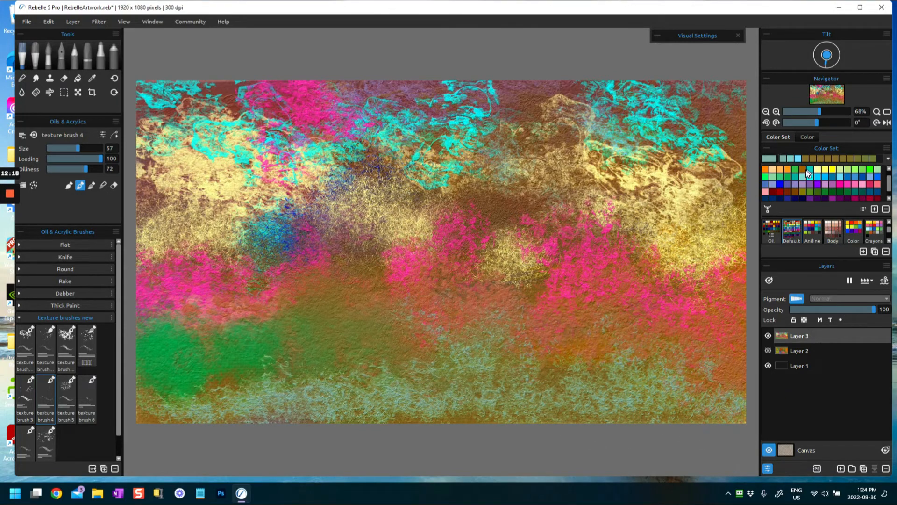
- Pick dark purple and paint rough texture over the pale blue band along the lower edge
{"action": "scroll", "coordinate": [848, 197], "scroll_direction": "down", "scroll_amount": 1}
{"action": "left_click", "coordinate": [847, 191]}
{"action": "mouse_move", "coordinate": [227, 397]}
{"action": "left_mouse_down"}
{"action": "mouse_move", "coordinate": [144, 414]}
{"action": "mouse_move", "coordinate": [154, 423]}
{"action": "mouse_move", "coordinate": [365, 412]}
{"action": "mouse_move", "coordinate": [417, 390]}
{"action": "mouse_move", "coordinate": [405, 345]}
{"action": "mouse_move", "coordinate": [484, 393]}
{"action": "mouse_move", "coordinate": [518, 402]}
{"action": "mouse_move", "coordinate": [545, 360]}
{"action": "mouse_move", "coordinate": [602, 365]}
{"action": "mouse_move", "coordinate": [663, 334]}
{"action": "mouse_move", "coordinate": [696, 393]}
{"action": "mouse_move", "coordinate": [732, 402]}
{"action": "mouse_move", "coordinate": [266, 381]}
{"action": "mouse_move", "coordinate": [159, 400]}
{"action": "left_mouse_up"}
{"action": "mouse_move", "coordinate": [272, 408]}
{"action": "left_mouse_down"}
{"action": "mouse_move", "coordinate": [531, 411]}
{"action": "mouse_move", "coordinate": [515, 395]}
{"action": "mouse_move", "coordinate": [652, 405]}
{"action": "mouse_move", "coordinate": [688, 354]}
{"action": "mouse_move", "coordinate": [732, 401]}
{"action": "mouse_move", "coordinate": [713, 381]}
{"action": "mouse_move", "coordinate": [728, 400]}
{"action": "mouse_move", "coordinate": [628, 371]}
{"action": "mouse_move", "coordinate": [538, 327]}
{"action": "mouse_move", "coordinate": [598, 374]}
{"action": "mouse_move", "coordinate": [627, 364]}
{"action": "mouse_move", "coordinate": [422, 346]}
{"action": "mouse_move", "coordinate": [384, 395]}
{"action": "mouse_move", "coordinate": [300, 368]}
{"action": "mouse_move", "coordinate": [276, 402]}
{"action": "mouse_move", "coordinate": [194, 415]}
{"action": "mouse_move", "coordinate": [141, 409]}
{"action": "left_mouse_up"}
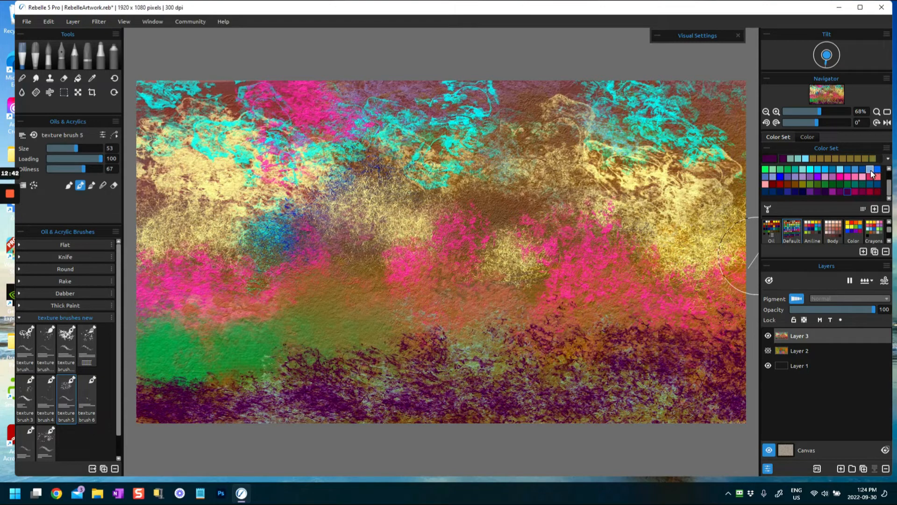
- Pick light blue and paint a soft texture band across the upper middle to the right with texture brush 5 at size 53
{"action": "mouse_move", "coordinate": [369, 201]}
{"action": "left_mouse_down"}
{"action": "mouse_move", "coordinate": [394, 215]}
{"action": "mouse_move", "coordinate": [387, 172]}
{"action": "left_mouse_up"}
{"action": "mouse_move", "coordinate": [451, 198]}
{"action": "left_mouse_down"}
{"action": "mouse_move", "coordinate": [471, 226]}
{"action": "mouse_move", "coordinate": [457, 216]}
{"action": "mouse_move", "coordinate": [497, 225]}
{"action": "mouse_move", "coordinate": [524, 199]}
{"action": "mouse_move", "coordinate": [604, 251]}
{"action": "mouse_move", "coordinate": [564, 208]}
{"action": "mouse_move", "coordinate": [588, 244]}
{"action": "mouse_move", "coordinate": [630, 200]}
{"action": "left_mouse_up"}
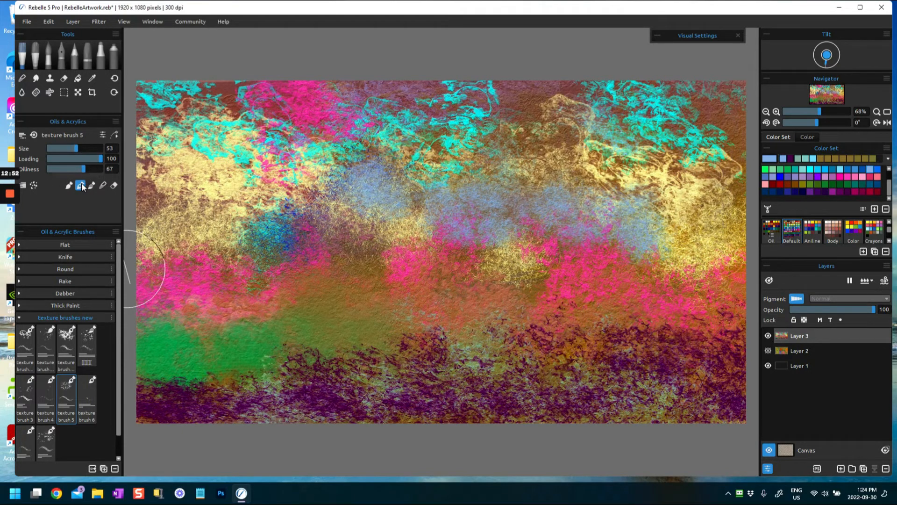
{"action": "mouse_move", "coordinate": [639, 240]}
{"action": "left_mouse_down"}
{"action": "mouse_move", "coordinate": [657, 218]}
{"action": "mouse_move", "coordinate": [664, 223]}
{"action": "mouse_move", "coordinate": [651, 217]}
{"action": "mouse_move", "coordinate": [673, 215]}
{"action": "left_mouse_up"}
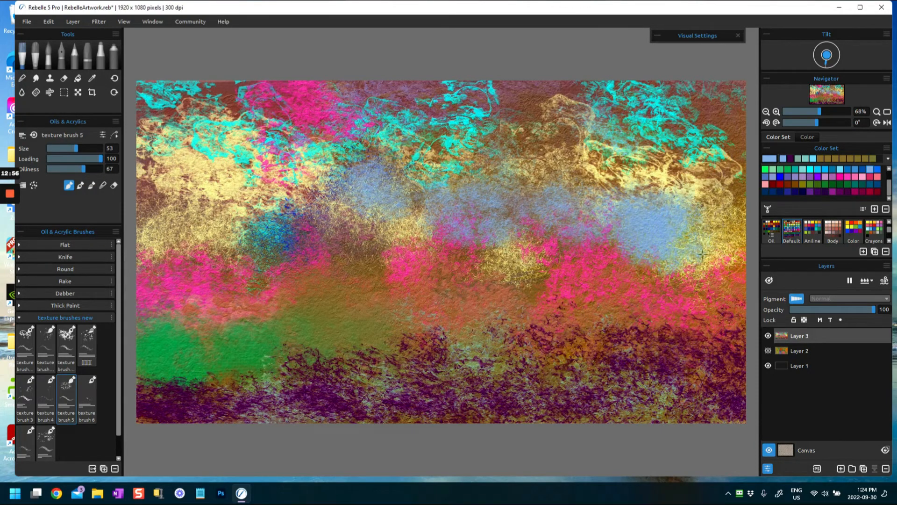
- Set texture brush 5 to blending mode and blend the colors across the right, middle, left and upper areas of the painting
{"action": "left_click", "coordinate": [104, 186]}
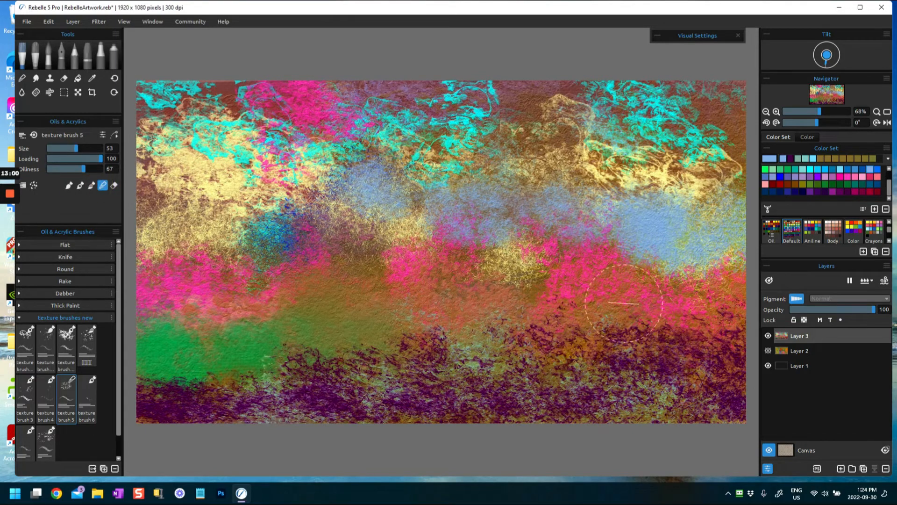
{"action": "left_click_drag", "start_coordinate": [615, 232], "coordinate": [615, 226]}
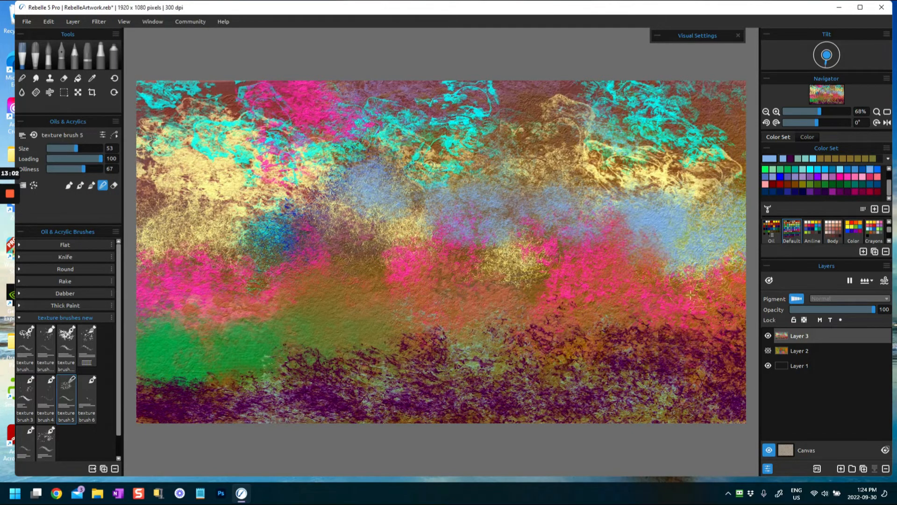
{"action": "left_click_drag", "start_coordinate": [552, 235], "coordinate": [544, 224]}
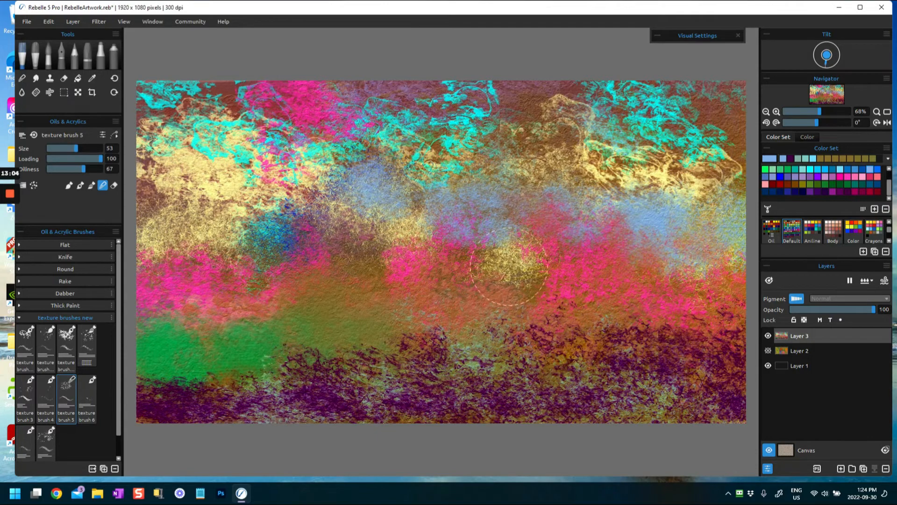
{"action": "mouse_move", "coordinate": [423, 186]}
{"action": "left_mouse_down"}
{"action": "mouse_move", "coordinate": [417, 181]}
{"action": "mouse_move", "coordinate": [355, 266]}
{"action": "left_mouse_up"}
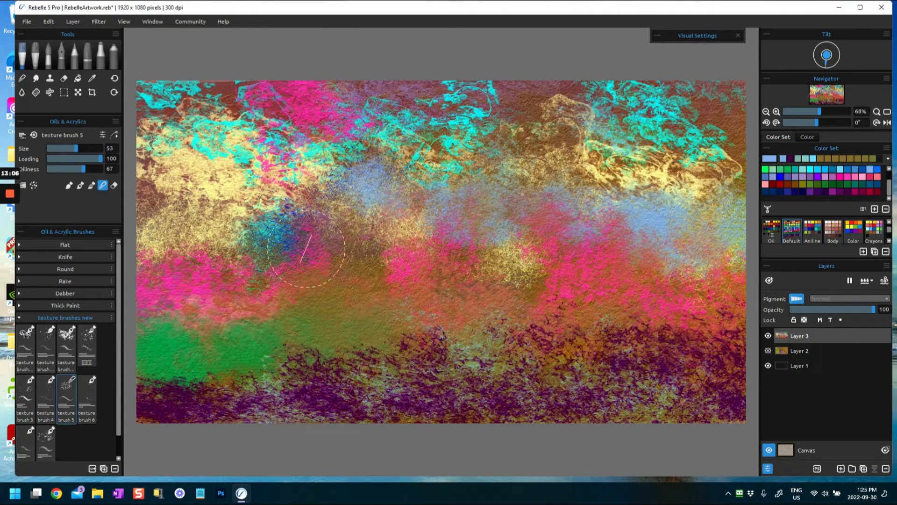
{"action": "mouse_move", "coordinate": [225, 277]}
{"action": "left_mouse_down"}
{"action": "mouse_move", "coordinate": [191, 281]}
{"action": "mouse_move", "coordinate": [141, 203]}
{"action": "left_mouse_up"}
{"action": "mouse_move", "coordinate": [176, 320]}
{"action": "left_mouse_down"}
{"action": "mouse_move", "coordinate": [135, 329]}
{"action": "mouse_move", "coordinate": [137, 369]}
{"action": "left_mouse_up"}
{"action": "left_click_drag", "start_coordinate": [491, 375], "coordinate": [553, 261]}
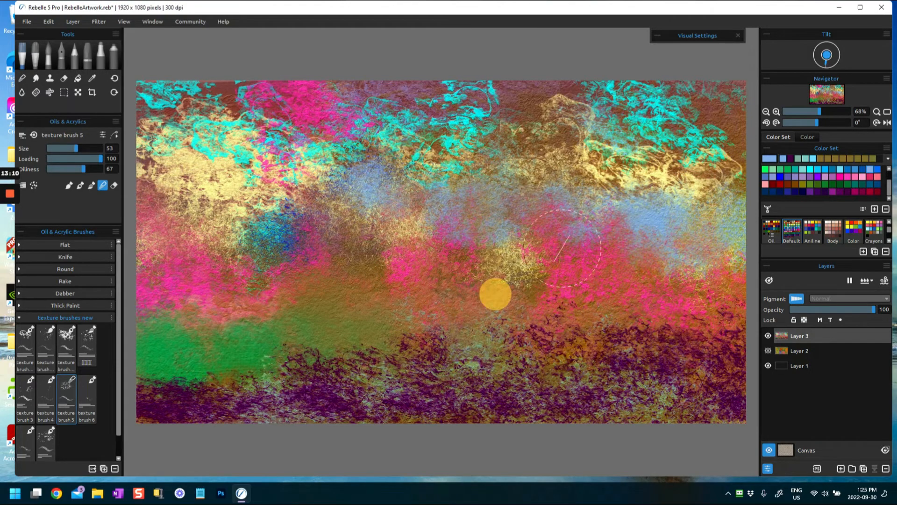
{"action": "mouse_move", "coordinate": [697, 313]}
{"action": "left_mouse_down"}
{"action": "mouse_move", "coordinate": [621, 297]}
{"action": "mouse_move", "coordinate": [670, 335]}
{"action": "mouse_move", "coordinate": [713, 309]}
{"action": "left_mouse_up"}
{"action": "mouse_move", "coordinate": [538, 115]}
{"action": "left_mouse_down"}
{"action": "mouse_move", "coordinate": [565, 147]}
{"action": "mouse_move", "coordinate": [559, 140]}
{"action": "left_mouse_up"}
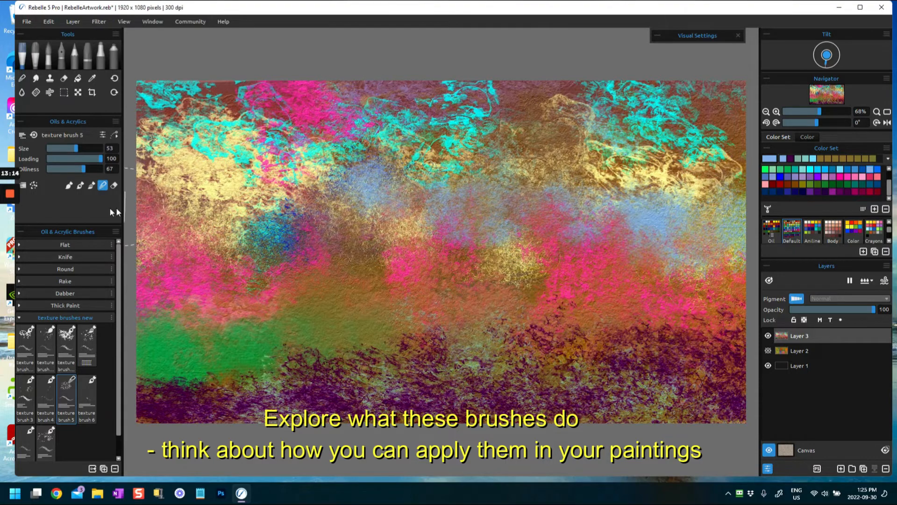
- Switch to texture brush 6 at size 71, pick coral orange, and paint texture over the center and right of the painting
{"action": "left_click", "coordinate": [91, 397]}
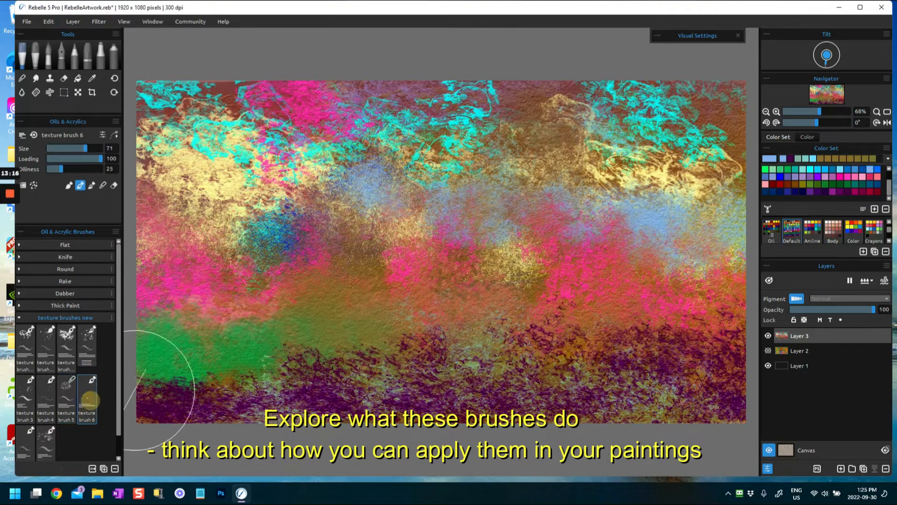
{"action": "left_click_drag", "start_coordinate": [328, 293], "coordinate": [368, 317]}
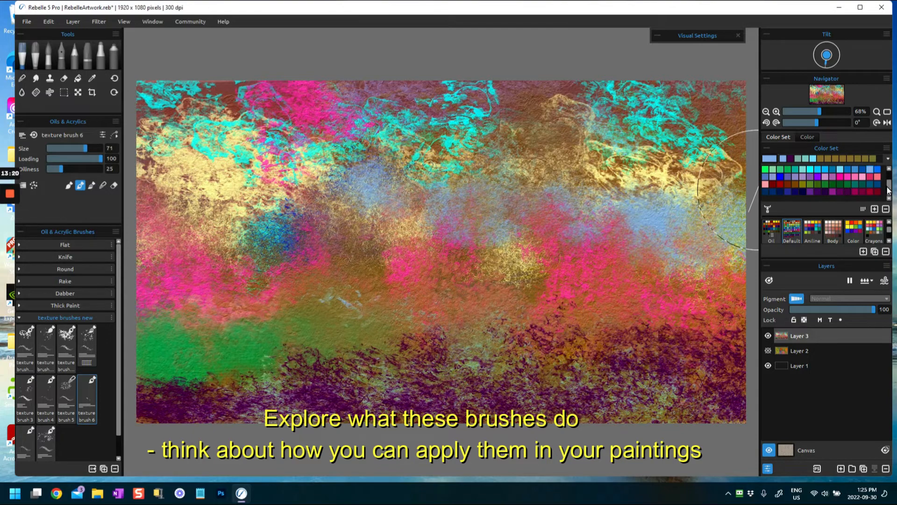
{"action": "left_click_drag", "start_coordinate": [891, 189], "coordinate": [893, 179]}
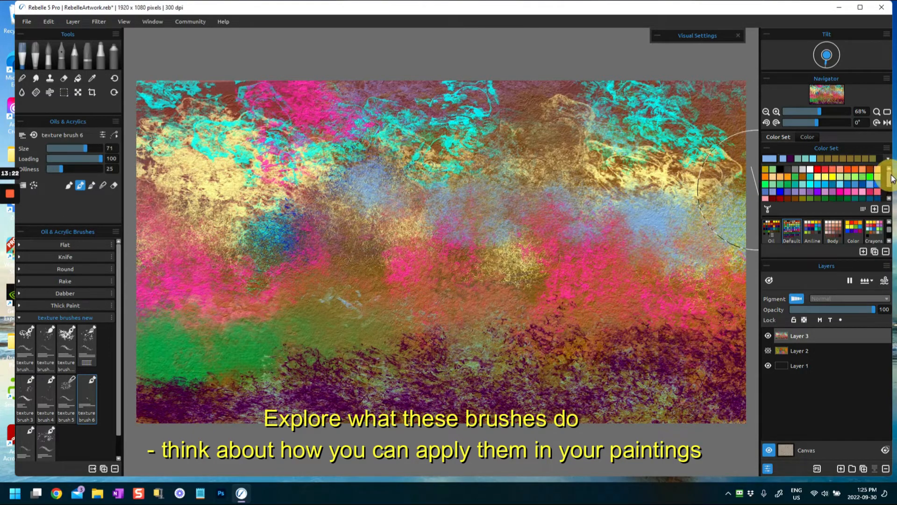
{"action": "left_click", "coordinate": [832, 170]}
{"action": "mouse_move", "coordinate": [475, 261]}
{"action": "left_mouse_down"}
{"action": "mouse_move", "coordinate": [520, 293]}
{"action": "mouse_move", "coordinate": [541, 260]}
{"action": "left_mouse_up"}
{"action": "mouse_move", "coordinate": [588, 228]}
{"action": "left_mouse_down"}
{"action": "mouse_move", "coordinate": [595, 221]}
{"action": "mouse_move", "coordinate": [575, 176]}
{"action": "left_mouse_up"}
{"action": "mouse_move", "coordinate": [700, 311]}
{"action": "left_mouse_down"}
{"action": "mouse_move", "coordinate": [713, 306]}
{"action": "mouse_move", "coordinate": [723, 327]}
{"action": "left_mouse_up"}
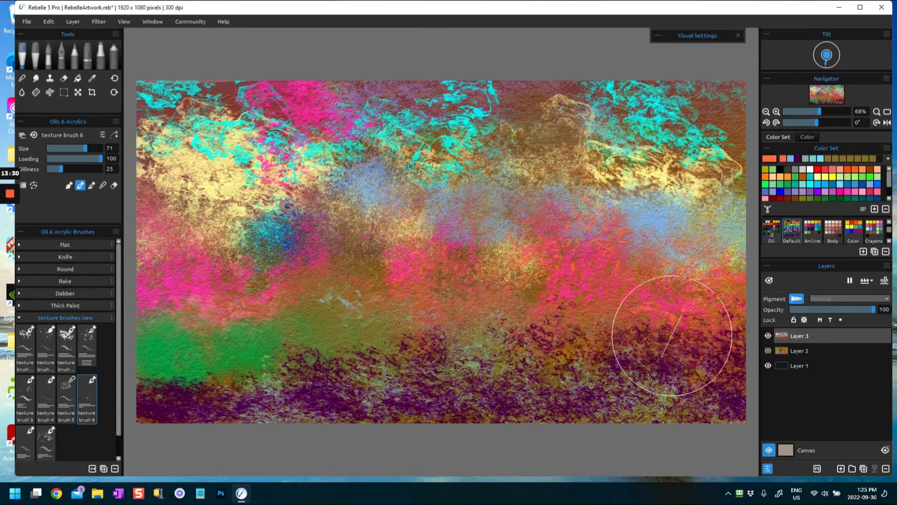
- Paint coral orange texture along the lower band from right to left, and add touches at the center and upper middle
{"action": "left_click_drag", "start_coordinate": [649, 386], "coordinate": [705, 402]}
{"action": "mouse_move", "coordinate": [454, 366]}
{"action": "left_mouse_down"}
{"action": "mouse_move", "coordinate": [470, 388]}
{"action": "mouse_move", "coordinate": [428, 376]}
{"action": "mouse_move", "coordinate": [345, 396]}
{"action": "mouse_move", "coordinate": [346, 367]}
{"action": "mouse_move", "coordinate": [361, 390]}
{"action": "mouse_move", "coordinate": [359, 375]}
{"action": "mouse_move", "coordinate": [316, 417]}
{"action": "mouse_move", "coordinate": [231, 383]}
{"action": "mouse_move", "coordinate": [253, 394]}
{"action": "mouse_move", "coordinate": [181, 390]}
{"action": "mouse_move", "coordinate": [190, 403]}
{"action": "mouse_move", "coordinate": [158, 367]}
{"action": "mouse_move", "coordinate": [150, 322]}
{"action": "mouse_move", "coordinate": [159, 359]}
{"action": "left_mouse_up"}
{"action": "left_click", "coordinate": [201, 437]}
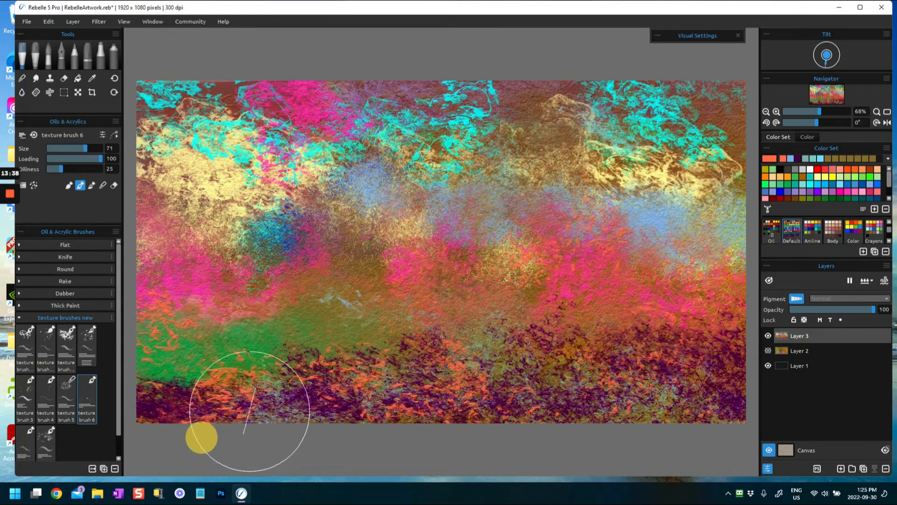
{"action": "left_click_drag", "start_coordinate": [475, 350], "coordinate": [479, 328]}
{"action": "mouse_move", "coordinate": [513, 255]}
{"action": "left_mouse_down"}
{"action": "mouse_move", "coordinate": [510, 288]}
{"action": "mouse_move", "coordinate": [542, 280]}
{"action": "left_mouse_up"}
{"action": "mouse_move", "coordinate": [505, 131]}
{"action": "left_mouse_down"}
{"action": "mouse_move", "coordinate": [513, 87]}
{"action": "mouse_move", "coordinate": [532, 135]}
{"action": "left_mouse_up"}
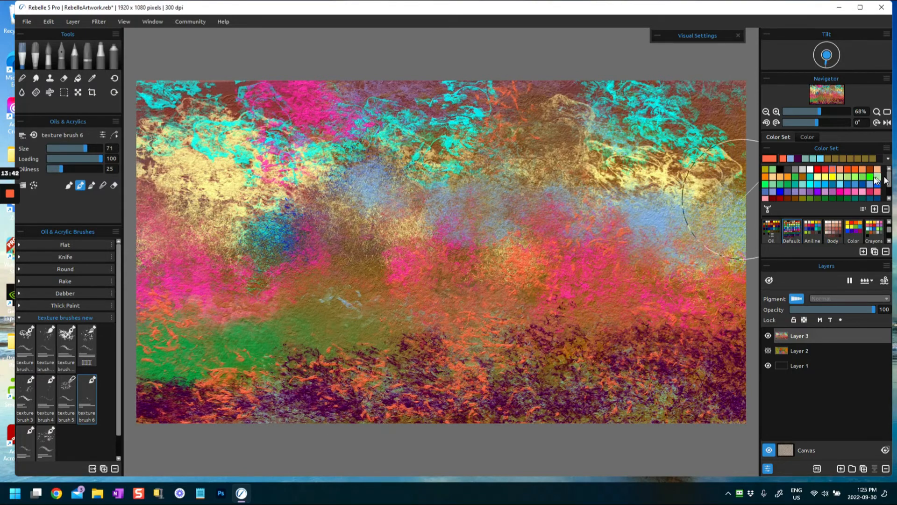
- Pick light green and paint texture over the green area at the lower left, extending toward the center
{"action": "left_click", "coordinate": [848, 177]}
{"action": "left_click_drag", "start_coordinate": [252, 338], "coordinate": [306, 339]}
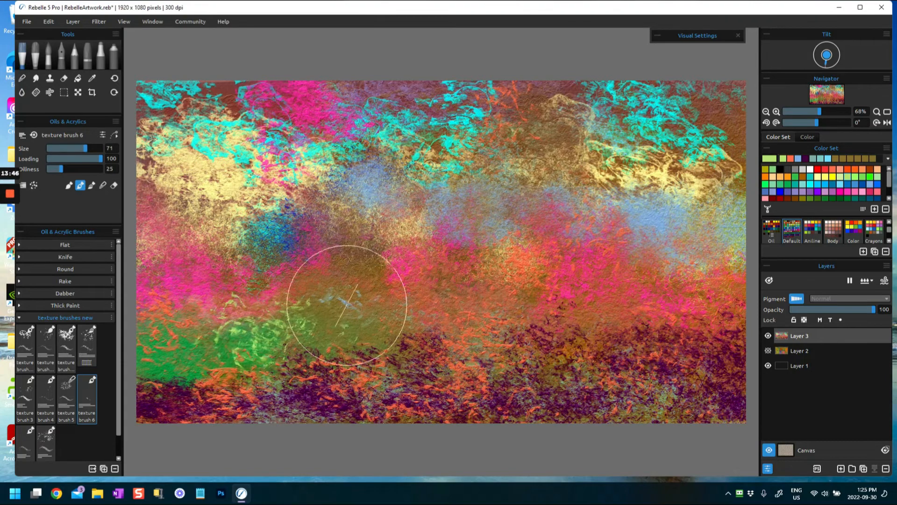
{"action": "mouse_move", "coordinate": [225, 334]}
{"action": "left_mouse_down"}
{"action": "mouse_move", "coordinate": [217, 358]}
{"action": "mouse_move", "coordinate": [251, 368]}
{"action": "left_mouse_up"}
{"action": "mouse_move", "coordinate": [358, 327]}
{"action": "left_mouse_down"}
{"action": "mouse_move", "coordinate": [343, 286]}
{"action": "mouse_move", "coordinate": [383, 365]}
{"action": "mouse_move", "coordinate": [417, 321]}
{"action": "mouse_move", "coordinate": [435, 322]}
{"action": "left_mouse_up"}
{"action": "left_click_drag", "start_coordinate": [201, 301], "coordinate": [225, 360]}
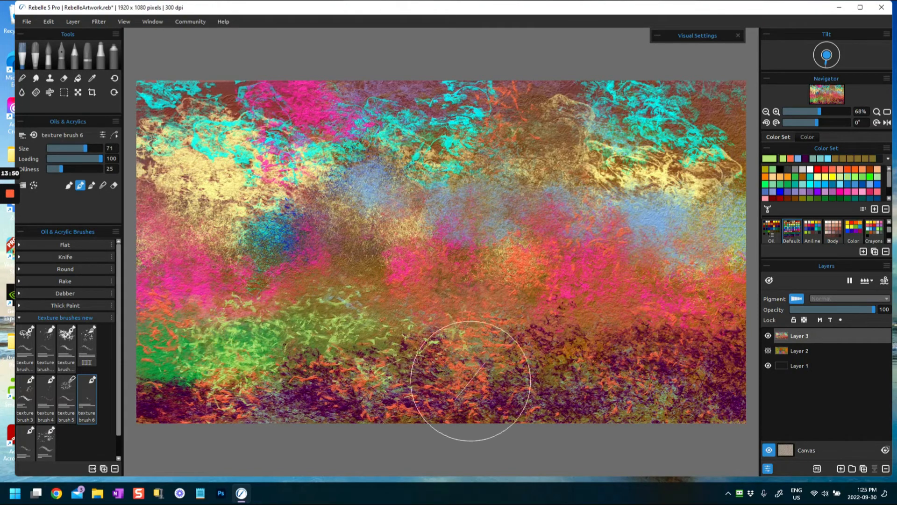
- Extend the light green texture across the lower middle to the right edge, raising texture brush 6's oiliness to 84
{"action": "mouse_move", "coordinate": [391, 321]}
{"action": "left_mouse_down"}
{"action": "mouse_move", "coordinate": [423, 349]}
{"action": "mouse_move", "coordinate": [445, 324]}
{"action": "mouse_move", "coordinate": [434, 316]}
{"action": "mouse_move", "coordinate": [468, 335]}
{"action": "mouse_move", "coordinate": [353, 249]}
{"action": "mouse_move", "coordinate": [385, 266]}
{"action": "mouse_move", "coordinate": [434, 317]}
{"action": "mouse_move", "coordinate": [526, 339]}
{"action": "mouse_move", "coordinate": [538, 374]}
{"action": "mouse_move", "coordinate": [607, 426]}
{"action": "mouse_move", "coordinate": [544, 350]}
{"action": "mouse_move", "coordinate": [566, 337]}
{"action": "mouse_move", "coordinate": [588, 356]}
{"action": "mouse_move", "coordinate": [612, 334]}
{"action": "mouse_move", "coordinate": [708, 298]}
{"action": "mouse_move", "coordinate": [650, 332]}
{"action": "mouse_move", "coordinate": [606, 326]}
{"action": "mouse_move", "coordinate": [584, 345]}
{"action": "mouse_move", "coordinate": [619, 349]}
{"action": "left_mouse_up"}
{"action": "mouse_move", "coordinate": [691, 355]}
{"action": "left_mouse_down"}
{"action": "mouse_move", "coordinate": [709, 305]}
{"action": "mouse_move", "coordinate": [746, 358]}
{"action": "left_mouse_up"}
{"action": "mouse_move", "coordinate": [201, 373]}
{"action": "left_mouse_down"}
{"action": "mouse_move", "coordinate": [186, 352]}
{"action": "mouse_move", "coordinate": [185, 368]}
{"action": "mouse_move", "coordinate": [166, 378]}
{"action": "mouse_move", "coordinate": [185, 369]}
{"action": "left_mouse_up"}
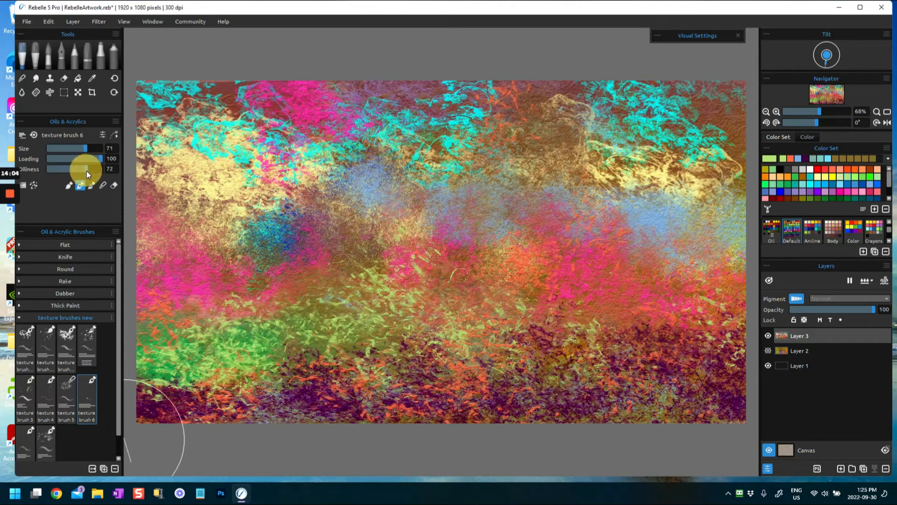
{"action": "mouse_move", "coordinate": [300, 343]}
{"action": "left_mouse_down"}
{"action": "mouse_move", "coordinate": [317, 302]}
{"action": "mouse_move", "coordinate": [357, 299]}
{"action": "mouse_move", "coordinate": [386, 308]}
{"action": "left_mouse_up"}
{"action": "mouse_move", "coordinate": [585, 353]}
{"action": "left_mouse_down"}
{"action": "mouse_move", "coordinate": [590, 324]}
{"action": "mouse_move", "coordinate": [618, 330]}
{"action": "mouse_move", "coordinate": [616, 320]}
{"action": "mouse_move", "coordinate": [680, 311]}
{"action": "mouse_move", "coordinate": [758, 352]}
{"action": "left_mouse_up"}
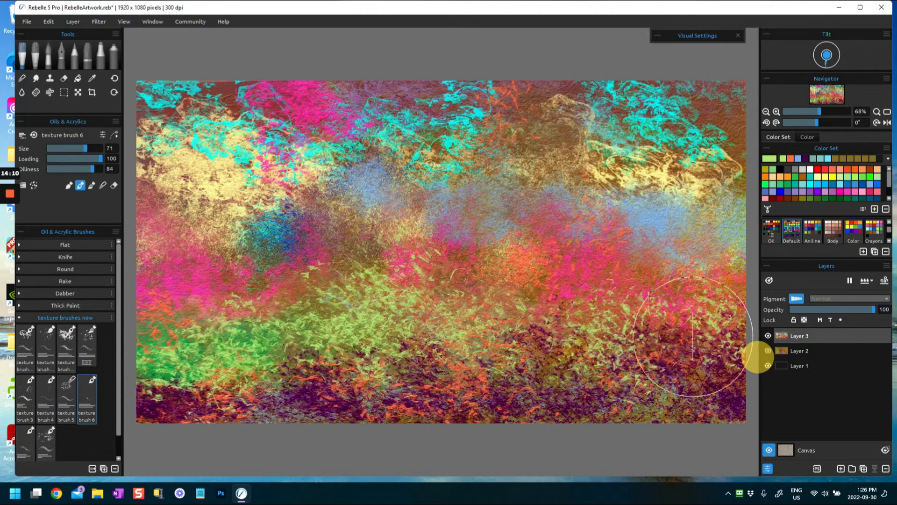
- Switch to texture brush 7, set loading 78 and oiliness 83, and paint dark green texture over the middle of the painting
{"action": "left_click", "coordinate": [26, 439]}
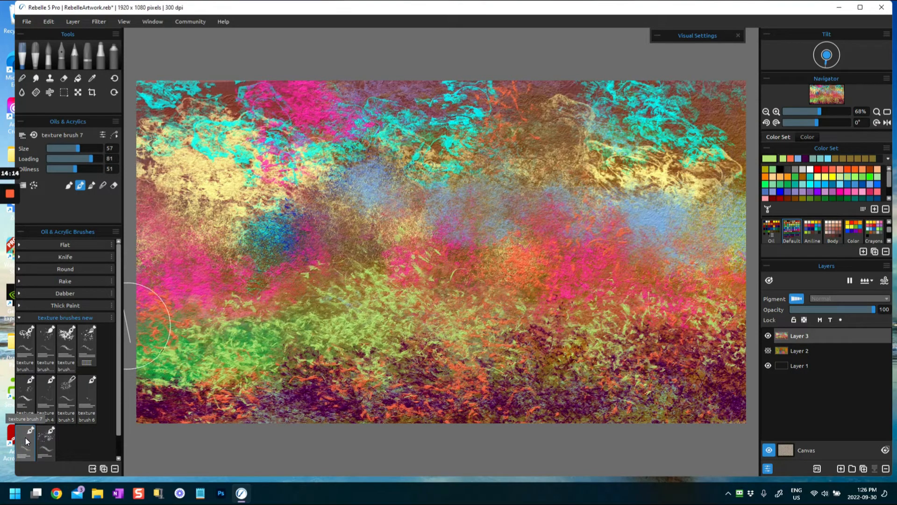
{"action": "left_click", "coordinate": [830, 158]}
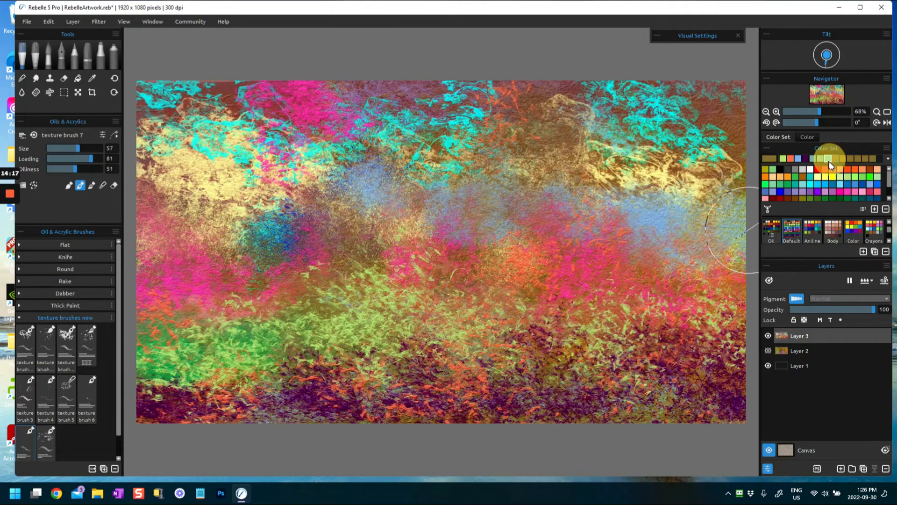
{"action": "left_click", "coordinate": [858, 200]}
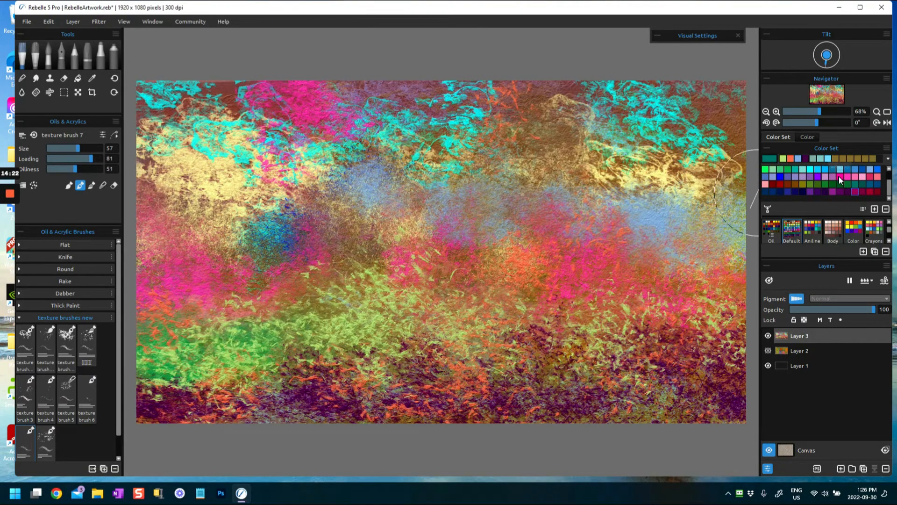
{"action": "left_click", "coordinate": [843, 185]}
{"action": "mouse_move", "coordinate": [392, 315]}
{"action": "left_mouse_down"}
{"action": "mouse_move", "coordinate": [427, 324]}
{"action": "mouse_move", "coordinate": [434, 341]}
{"action": "mouse_move", "coordinate": [478, 309]}
{"action": "left_mouse_up"}
{"action": "left_click_drag", "start_coordinate": [82, 173], "coordinate": [97, 159]}
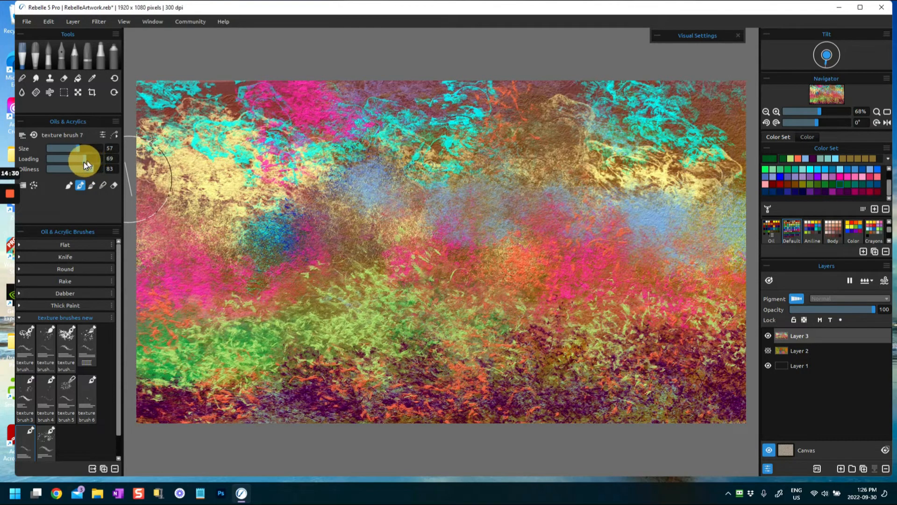
{"action": "mouse_move", "coordinate": [344, 259]}
{"action": "left_mouse_down"}
{"action": "mouse_move", "coordinate": [413, 283]}
{"action": "mouse_move", "coordinate": [442, 316]}
{"action": "mouse_move", "coordinate": [465, 303]}
{"action": "mouse_move", "coordinate": [503, 327]}
{"action": "left_mouse_up"}
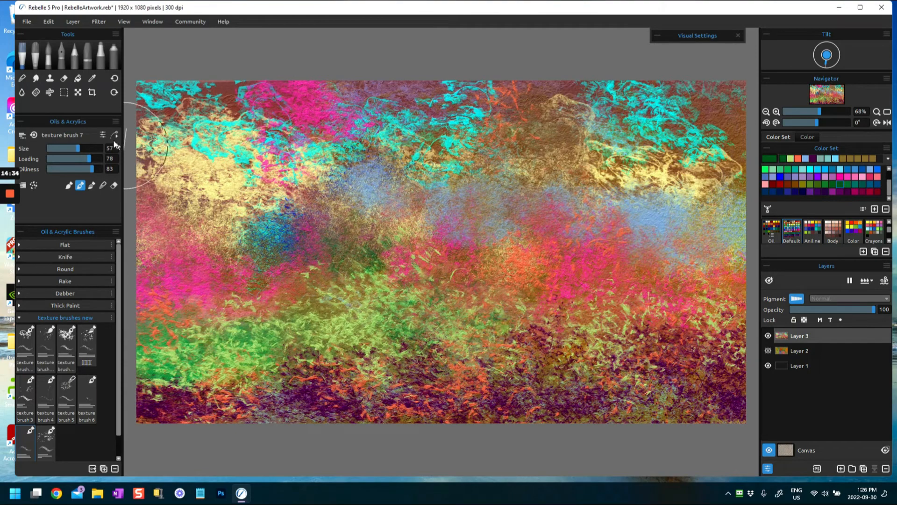
- Set texture brush 7 to loading 95 and oiliness 100, and paint dark green texture at the lower right and left
{"action": "left_click_drag", "start_coordinate": [97, 169], "coordinate": [101, 169]}
{"action": "mouse_move", "coordinate": [561, 328]}
{"action": "left_mouse_down"}
{"action": "mouse_move", "coordinate": [489, 294]}
{"action": "mouse_move", "coordinate": [553, 306]}
{"action": "mouse_move", "coordinate": [631, 299]}
{"action": "left_mouse_up"}
{"action": "mouse_move", "coordinate": [685, 303]}
{"action": "left_mouse_down"}
{"action": "mouse_move", "coordinate": [735, 302]}
{"action": "mouse_move", "coordinate": [722, 332]}
{"action": "left_mouse_up"}
{"action": "mouse_move", "coordinate": [210, 327]}
{"action": "left_mouse_down"}
{"action": "mouse_move", "coordinate": [154, 284]}
{"action": "mouse_move", "coordinate": [201, 296]}
{"action": "left_mouse_up"}
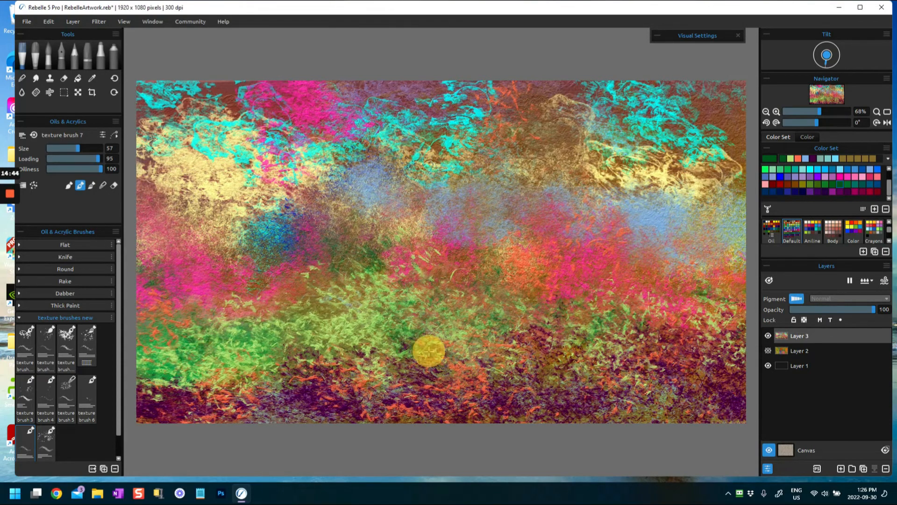
- Add a new layer and paint bright yellow texture across the upper part of the painting with texture brush 8 at size 62
{"action": "left_click", "coordinate": [841, 468]}
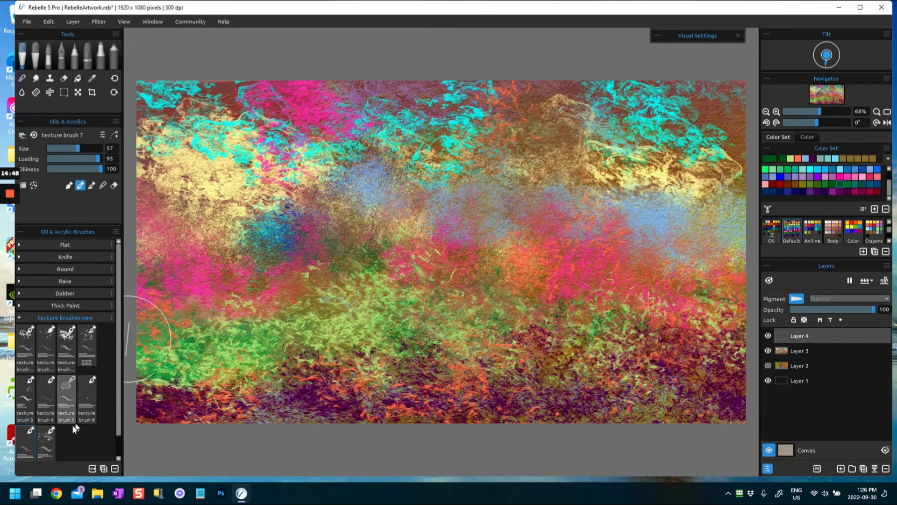
{"action": "left_click", "coordinate": [43, 442]}
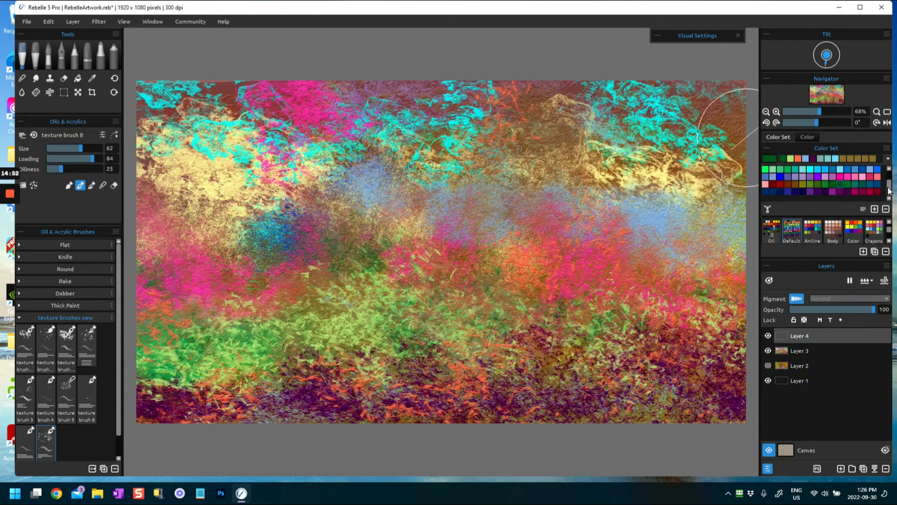
{"action": "left_click_drag", "start_coordinate": [889, 192], "coordinate": [889, 184]}
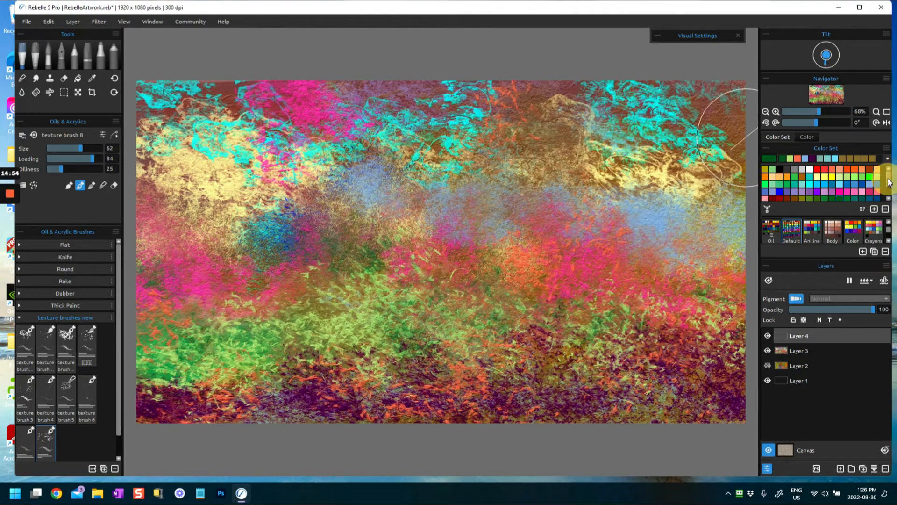
{"action": "left_click", "coordinate": [832, 180]}
{"action": "mouse_move", "coordinate": [552, 154]}
{"action": "left_mouse_down"}
{"action": "mouse_move", "coordinate": [472, 212]}
{"action": "mouse_move", "coordinate": [561, 131]}
{"action": "mouse_move", "coordinate": [524, 105]}
{"action": "mouse_move", "coordinate": [589, 180]}
{"action": "mouse_move", "coordinate": [671, 187]}
{"action": "mouse_move", "coordinate": [717, 203]}
{"action": "left_mouse_up"}
{"action": "mouse_move", "coordinate": [344, 181]}
{"action": "left_mouse_down"}
{"action": "mouse_move", "coordinate": [299, 180]}
{"action": "mouse_move", "coordinate": [323, 208]}
{"action": "mouse_move", "coordinate": [197, 211]}
{"action": "mouse_move", "coordinate": [200, 190]}
{"action": "mouse_move", "coordinate": [233, 219]}
{"action": "mouse_move", "coordinate": [187, 178]}
{"action": "mouse_move", "coordinate": [154, 201]}
{"action": "left_mouse_up"}
{"action": "mouse_move", "coordinate": [417, 188]}
{"action": "left_mouse_down"}
{"action": "mouse_move", "coordinate": [501, 200]}
{"action": "mouse_move", "coordinate": [561, 122]}
{"action": "mouse_move", "coordinate": [525, 84]}
{"action": "mouse_move", "coordinate": [608, 107]}
{"action": "left_mouse_up"}
- Paint orange-brown texture across the middle and lower areas, and add olive touches around the center
{"action": "left_click", "coordinate": [804, 180]}
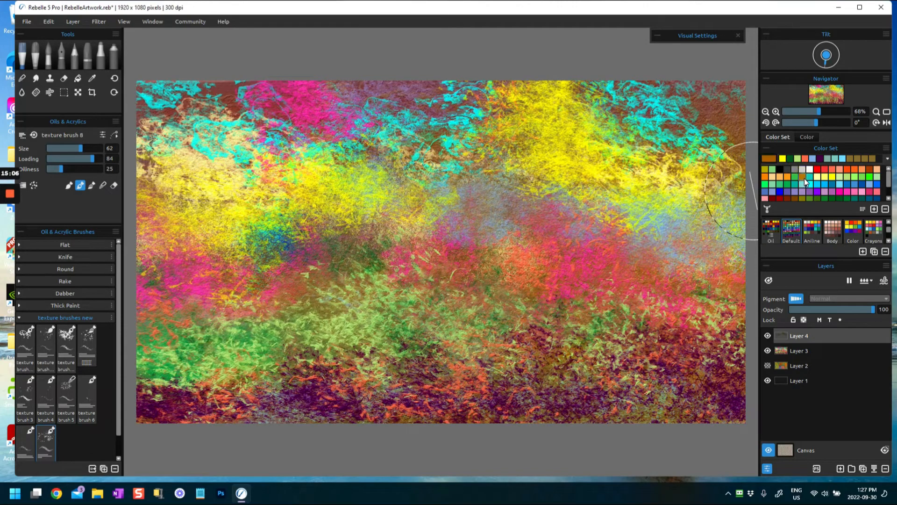
{"action": "mouse_move", "coordinate": [599, 256]}
{"action": "left_mouse_down"}
{"action": "mouse_move", "coordinate": [643, 264]}
{"action": "mouse_move", "coordinate": [699, 248]}
{"action": "mouse_move", "coordinate": [730, 257]}
{"action": "left_mouse_up"}
{"action": "mouse_move", "coordinate": [349, 289]}
{"action": "left_mouse_down"}
{"action": "mouse_move", "coordinate": [363, 270]}
{"action": "mouse_move", "coordinate": [321, 317]}
{"action": "mouse_move", "coordinate": [229, 333]}
{"action": "mouse_move", "coordinate": [186, 300]}
{"action": "mouse_move", "coordinate": [191, 336]}
{"action": "left_mouse_up"}
{"action": "left_click_drag", "start_coordinate": [501, 386], "coordinate": [489, 390]}
{"action": "mouse_move", "coordinate": [599, 384]}
{"action": "left_mouse_down"}
{"action": "mouse_move", "coordinate": [637, 384]}
{"action": "mouse_move", "coordinate": [664, 410]}
{"action": "left_mouse_up"}
{"action": "mouse_move", "coordinate": [280, 386]}
{"action": "left_mouse_down"}
{"action": "mouse_move", "coordinate": [231, 407]}
{"action": "mouse_move", "coordinate": [154, 412]}
{"action": "left_mouse_up"}
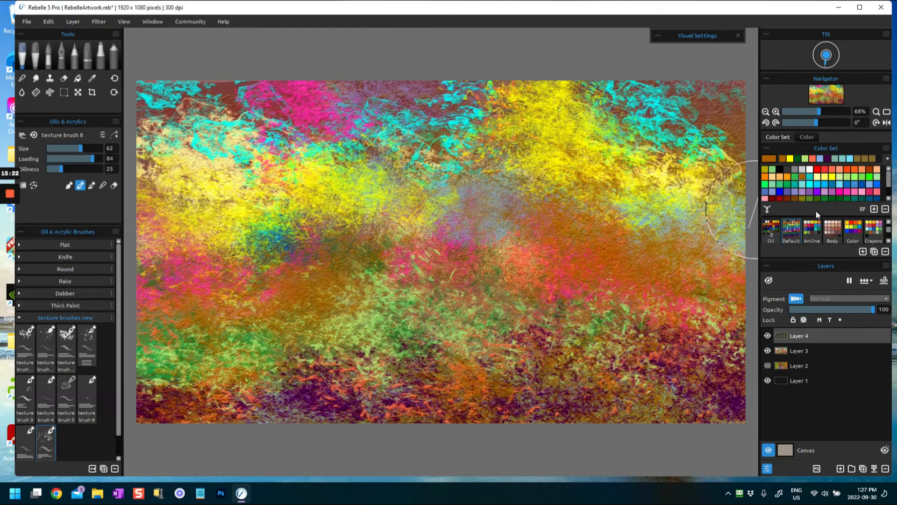
{"action": "left_click", "coordinate": [803, 198]}
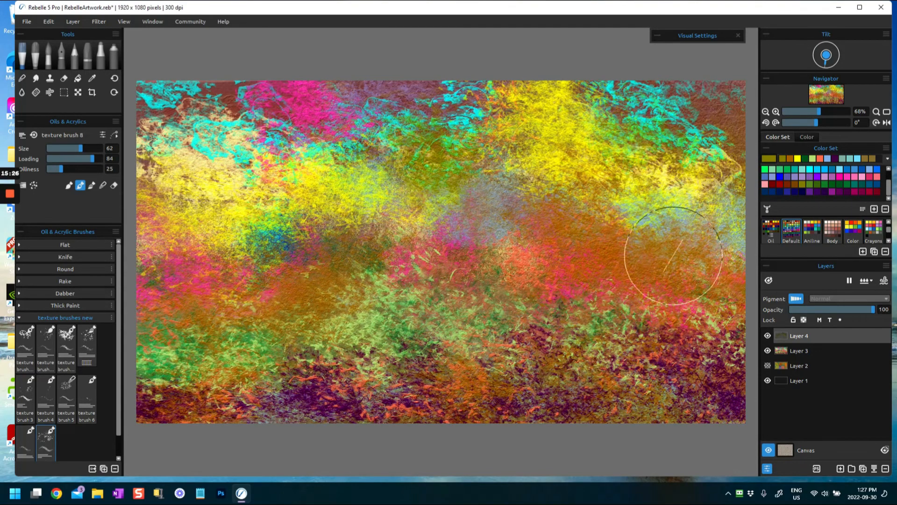
{"action": "left_click_drag", "start_coordinate": [405, 275], "coordinate": [423, 296]}
- Paint cyan texture over the upper right, upper middle and upper left, and add sky blue over the yellow patch near the top
{"action": "left_click", "coordinate": [815, 169]}
{"action": "mouse_move", "coordinate": [640, 121]}
{"action": "left_mouse_down"}
{"action": "mouse_move", "coordinate": [652, 94]}
{"action": "mouse_move", "coordinate": [696, 122]}
{"action": "mouse_move", "coordinate": [748, 132]}
{"action": "left_mouse_up"}
{"action": "left_click_drag", "start_coordinate": [428, 119], "coordinate": [462, 120]}
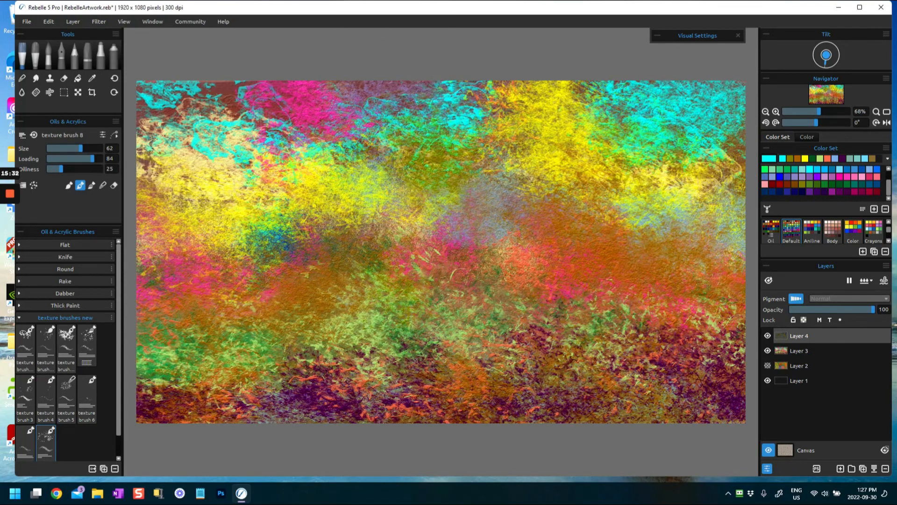
{"action": "left_click_drag", "start_coordinate": [204, 122], "coordinate": [189, 139]}
{"action": "mouse_move", "coordinate": [616, 105]}
{"action": "left_mouse_down"}
{"action": "mouse_move", "coordinate": [767, 141]}
{"action": "mouse_move", "coordinate": [742, 153]}
{"action": "mouse_move", "coordinate": [765, 157]}
{"action": "left_mouse_up"}
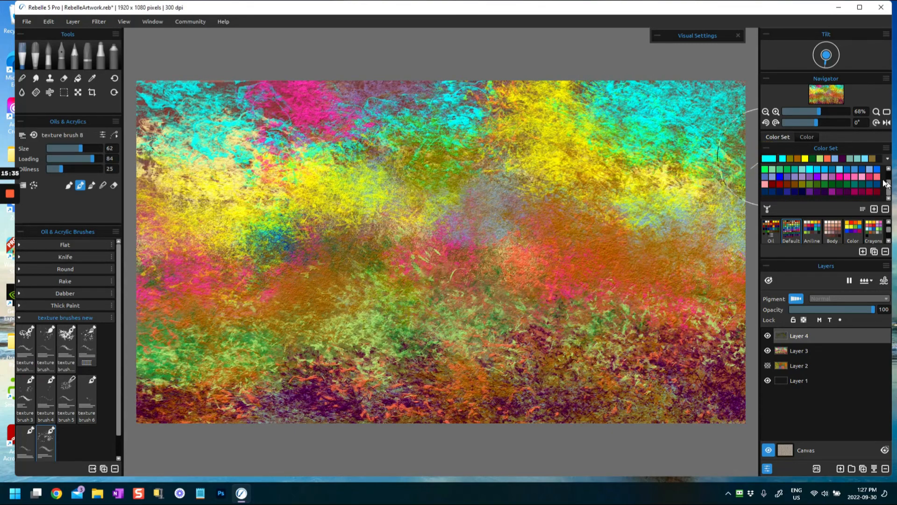
{"action": "left_click", "coordinate": [815, 170]}
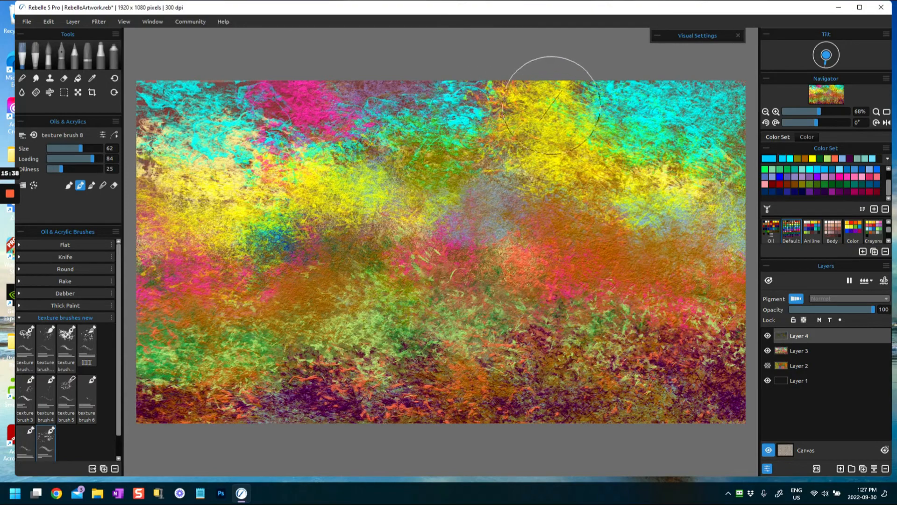
{"action": "left_click_drag", "start_coordinate": [551, 104], "coordinate": [585, 144]}
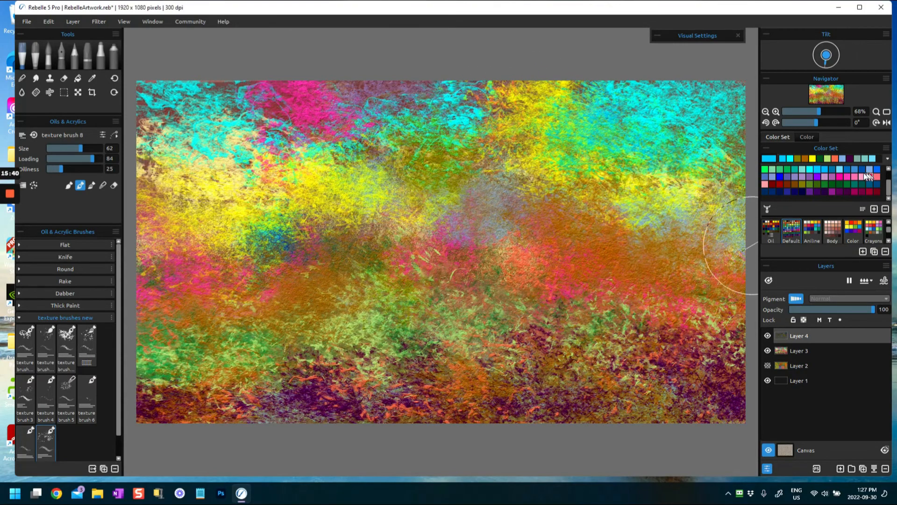
- Pick bright yellow again and paint texture over the upper middle, left side and the band toward the right edge
{"action": "left_click", "coordinate": [813, 157]}
{"action": "mouse_move", "coordinate": [474, 201]}
{"action": "left_mouse_down"}
{"action": "mouse_move", "coordinate": [395, 191]}
{"action": "mouse_move", "coordinate": [495, 141]}
{"action": "mouse_move", "coordinate": [484, 109]}
{"action": "left_mouse_up"}
{"action": "mouse_move", "coordinate": [199, 168]}
{"action": "left_mouse_down"}
{"action": "mouse_move", "coordinate": [148, 155]}
{"action": "mouse_move", "coordinate": [146, 177]}
{"action": "left_mouse_up"}
{"action": "left_click_drag", "start_coordinate": [329, 203], "coordinate": [399, 206]}
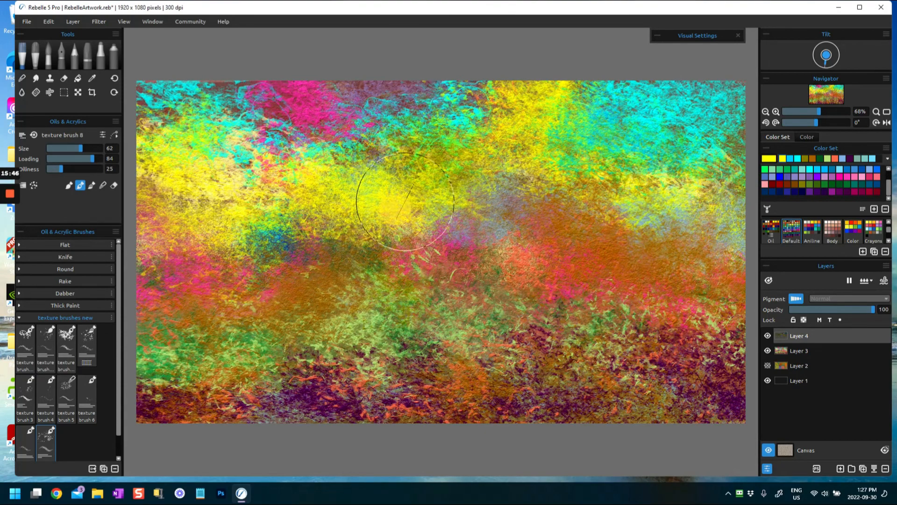
{"action": "left_click_drag", "start_coordinate": [603, 198], "coordinate": [739, 229]}
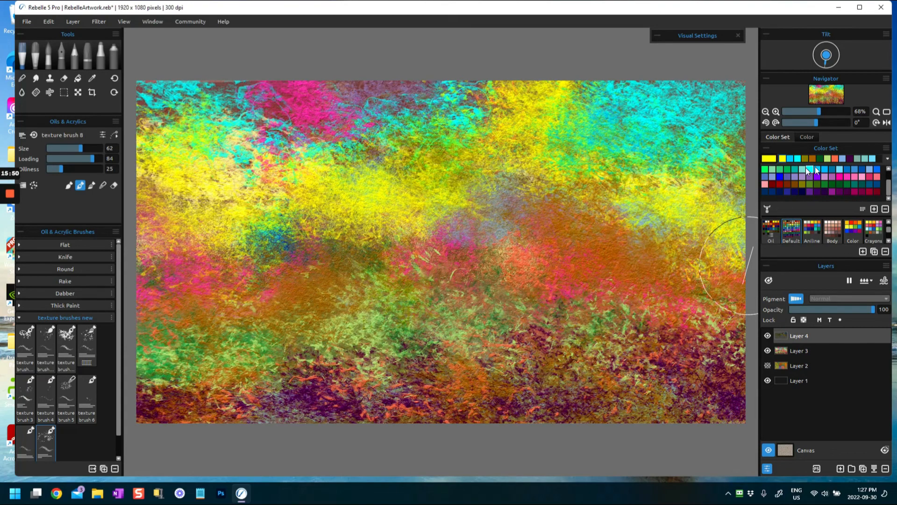
- Pick light pink and paint texture across the right middle and left middle of the painting
{"action": "left_click", "coordinate": [863, 177]}
{"action": "mouse_move", "coordinate": [561, 271]}
{"action": "left_mouse_down"}
{"action": "mouse_move", "coordinate": [607, 231]}
{"action": "mouse_move", "coordinate": [607, 249]}
{"action": "mouse_move", "coordinate": [665, 306]}
{"action": "mouse_move", "coordinate": [664, 256]}
{"action": "mouse_move", "coordinate": [648, 224]}
{"action": "mouse_move", "coordinate": [733, 304]}
{"action": "left_mouse_up"}
{"action": "mouse_move", "coordinate": [360, 260]}
{"action": "left_mouse_down"}
{"action": "mouse_move", "coordinate": [307, 260]}
{"action": "mouse_move", "coordinate": [250, 301]}
{"action": "mouse_move", "coordinate": [266, 257]}
{"action": "mouse_move", "coordinate": [174, 255]}
{"action": "mouse_move", "coordinate": [163, 341]}
{"action": "mouse_move", "coordinate": [200, 385]}
{"action": "left_mouse_up"}
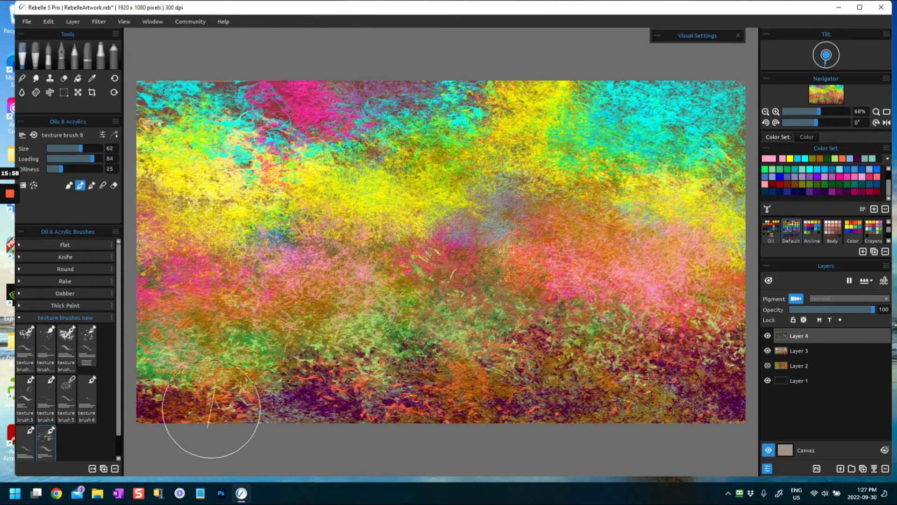
- Change the texture brush's painting mode and paint more light pink texture across the left, middle and right of the painting
{"action": "left_click_drag", "start_coordinate": [228, 412], "coordinate": [215, 393]}
{"action": "left_click", "coordinate": [72, 187]}
{"action": "mouse_move", "coordinate": [255, 306]}
{"action": "left_mouse_down"}
{"action": "mouse_move", "coordinate": [249, 290]}
{"action": "mouse_move", "coordinate": [265, 292]}
{"action": "left_mouse_up"}
{"action": "mouse_move", "coordinate": [326, 311]}
{"action": "left_mouse_down"}
{"action": "mouse_move", "coordinate": [412, 261]}
{"action": "mouse_move", "coordinate": [419, 285]}
{"action": "mouse_move", "coordinate": [531, 275]}
{"action": "mouse_move", "coordinate": [583, 236]}
{"action": "mouse_move", "coordinate": [556, 226]}
{"action": "mouse_move", "coordinate": [759, 307]}
{"action": "left_mouse_up"}
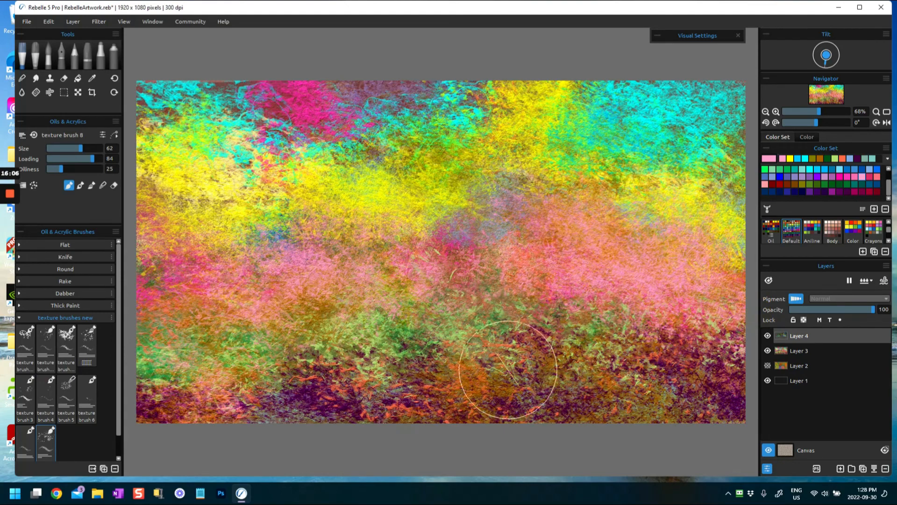
- Sample yellow from the canvas and paint yellow texture over the upper middle of the painting
{"action": "key", "text": "alt"}
{"action": "left_click", "coordinate": [403, 207], "text": "alt"}
{"action": "mouse_move", "coordinate": [396, 195]}
{"action": "left_mouse_down"}
{"action": "mouse_move", "coordinate": [403, 203]}
{"action": "mouse_move", "coordinate": [401, 146]}
{"action": "mouse_move", "coordinate": [467, 213]}
{"action": "left_mouse_up"}
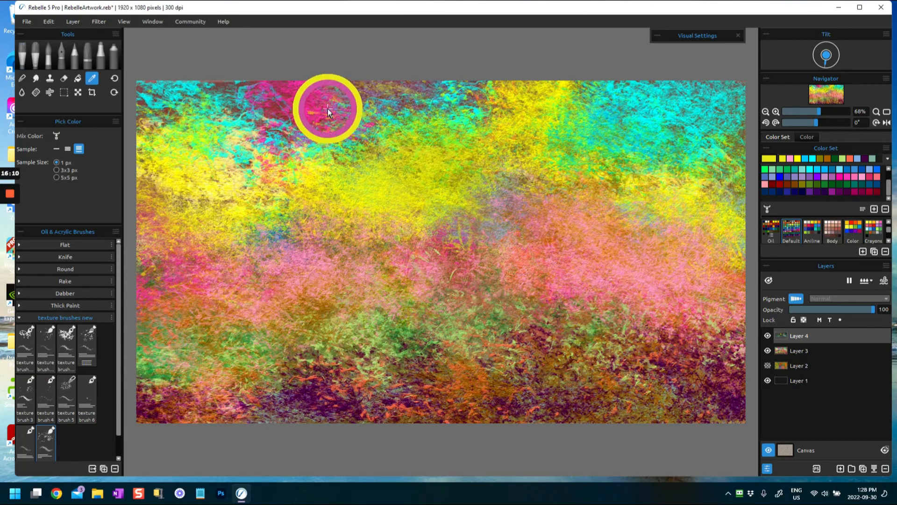
- Sample magenta and paint texture over the upper left, and sample turquoise from the upper right to paint texture down the right side
{"action": "left_click", "coordinate": [306, 100], "text": "alt"}
{"action": "mouse_move", "coordinate": [306, 100]}
{"action": "left_mouse_down"}
{"action": "mouse_move", "coordinate": [250, 134]}
{"action": "mouse_move", "coordinate": [294, 96]}
{"action": "mouse_move", "coordinate": [353, 88]}
{"action": "mouse_move", "coordinate": [362, 100]}
{"action": "left_mouse_up"}
{"action": "left_click", "coordinate": [652, 113], "text": "alt"}
{"action": "mouse_move", "coordinate": [652, 114]}
{"action": "left_mouse_down"}
{"action": "mouse_move", "coordinate": [617, 146]}
{"action": "mouse_move", "coordinate": [641, 220]}
{"action": "mouse_move", "coordinate": [687, 215]}
{"action": "mouse_move", "coordinate": [715, 196]}
{"action": "left_mouse_up"}
- Sample light green and paint texture over the lower left, then extend it toward the lower right with brush size 30 and loading 90
{"action": "left_click", "coordinate": [297, 280], "text": "alt"}
{"action": "left_click", "coordinate": [354, 342], "text": "alt"}
{"action": "left_click_drag", "start_coordinate": [162, 361], "coordinate": [421, 322]}
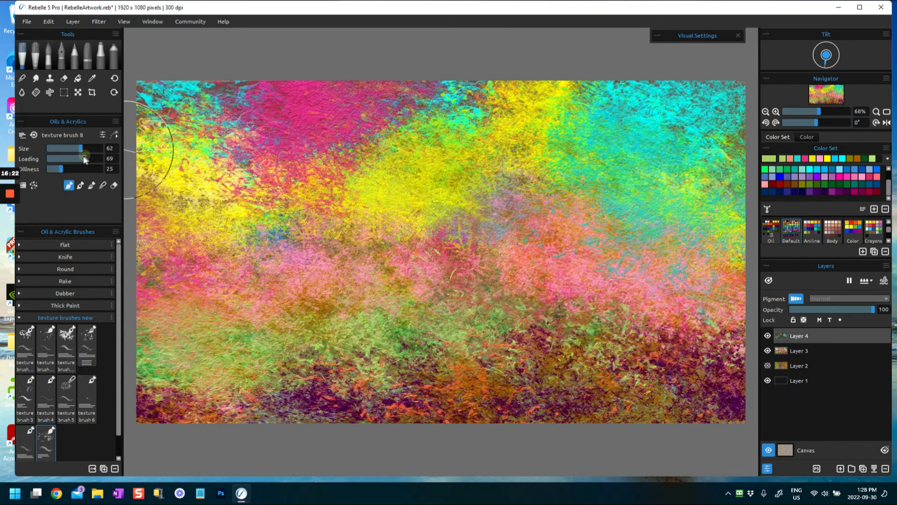
{"action": "left_click_drag", "start_coordinate": [63, 150], "coordinate": [61, 149]}
{"action": "mouse_move", "coordinate": [480, 379]}
{"action": "left_mouse_down"}
{"action": "mouse_move", "coordinate": [453, 329]}
{"action": "mouse_move", "coordinate": [495, 319]}
{"action": "mouse_move", "coordinate": [541, 333]}
{"action": "mouse_move", "coordinate": [557, 322]}
{"action": "mouse_move", "coordinate": [519, 323]}
{"action": "mouse_move", "coordinate": [723, 334]}
{"action": "left_mouse_up"}
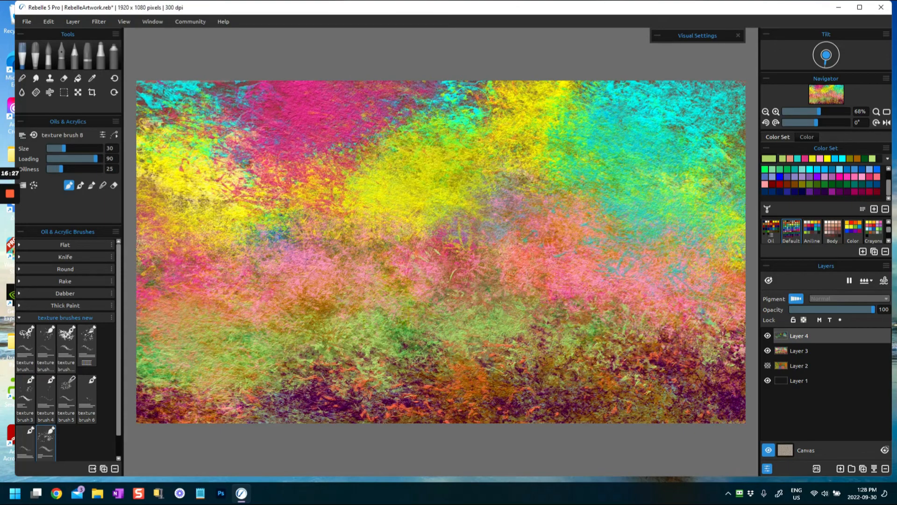
- Pick dark blue and paint texture along the middle ridge, with small patches in the upper left, lower left and center
{"action": "left_click", "coordinate": [788, 191]}
{"action": "left_click_drag", "start_coordinate": [583, 239], "coordinate": [767, 285]}
{"action": "mouse_move", "coordinate": [551, 201]}
{"action": "left_mouse_down"}
{"action": "mouse_move", "coordinate": [427, 223]}
{"action": "mouse_move", "coordinate": [360, 254]}
{"action": "mouse_move", "coordinate": [266, 234]}
{"action": "mouse_move", "coordinate": [170, 250]}
{"action": "left_mouse_up"}
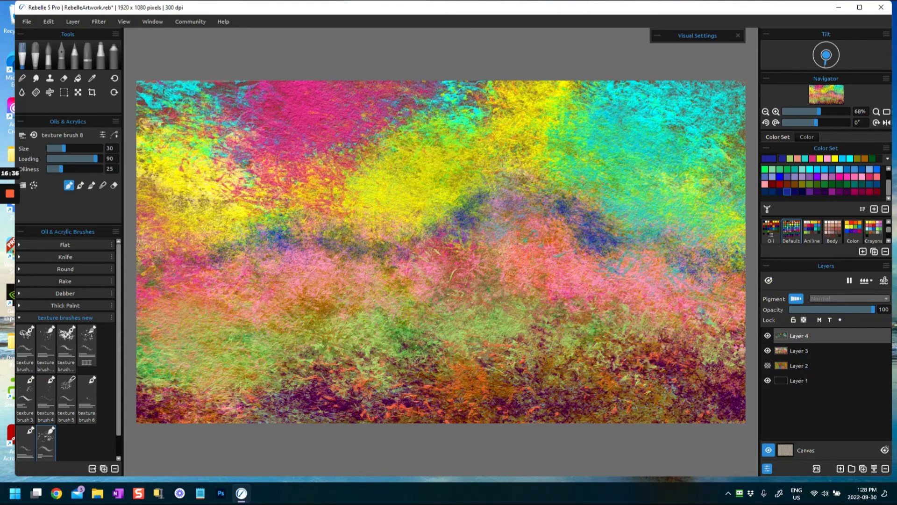
{"action": "left_click_drag", "start_coordinate": [160, 116], "coordinate": [169, 134]}
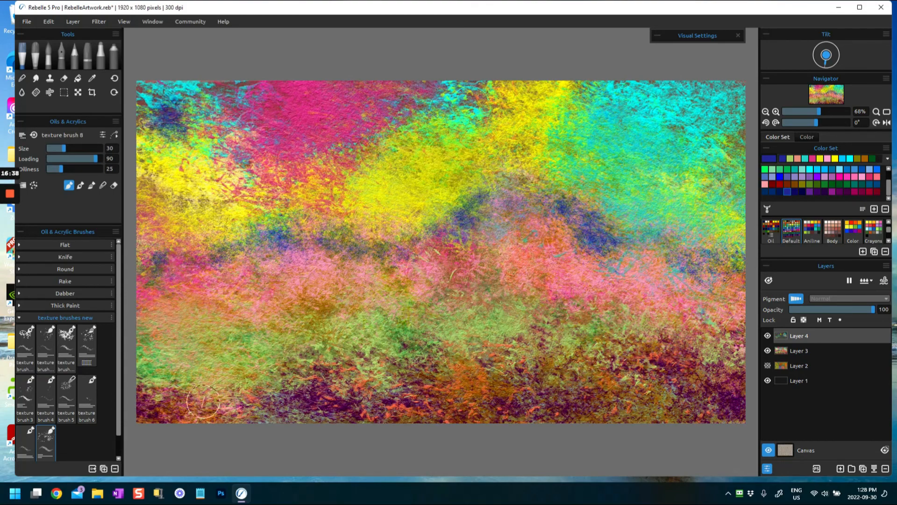
{"action": "scroll", "coordinate": [120, 425], "scroll_direction": "down", "scroll_amount": 1}
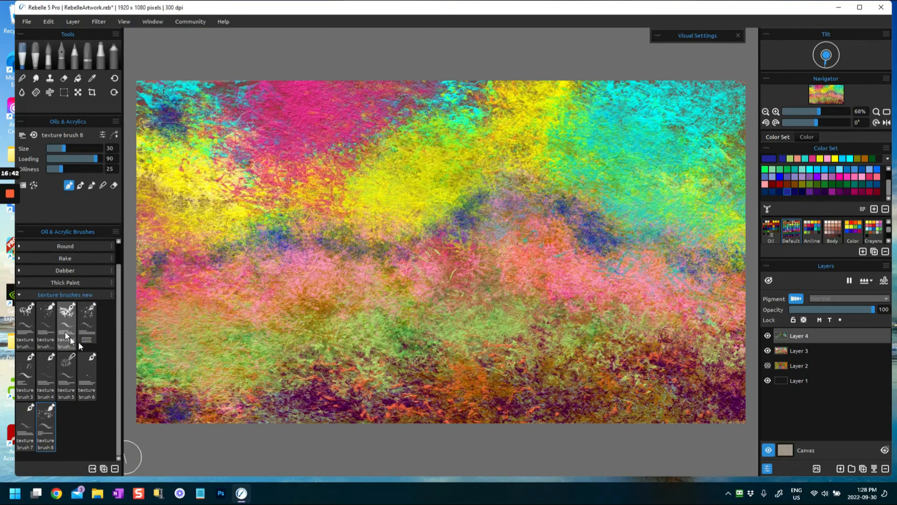
{"action": "left_click_drag", "start_coordinate": [173, 368], "coordinate": [251, 409]}
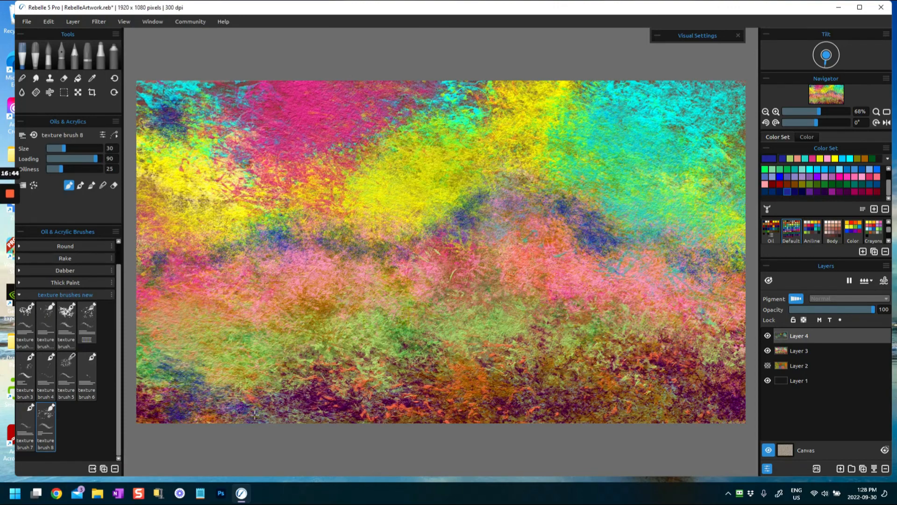
{"action": "left_click_drag", "start_coordinate": [156, 316], "coordinate": [185, 358]}
{"action": "left_click_drag", "start_coordinate": [449, 324], "coordinate": [481, 342]}
- Pick light salmon pink and paint texture over the left middle and center, enlarging the brush to size 60
{"action": "left_click", "coordinate": [765, 184]}
{"action": "mouse_move", "coordinate": [292, 286]}
{"action": "left_mouse_down"}
{"action": "mouse_move", "coordinate": [277, 251]}
{"action": "mouse_move", "coordinate": [186, 280]}
{"action": "mouse_move", "coordinate": [195, 287]}
{"action": "left_mouse_up"}
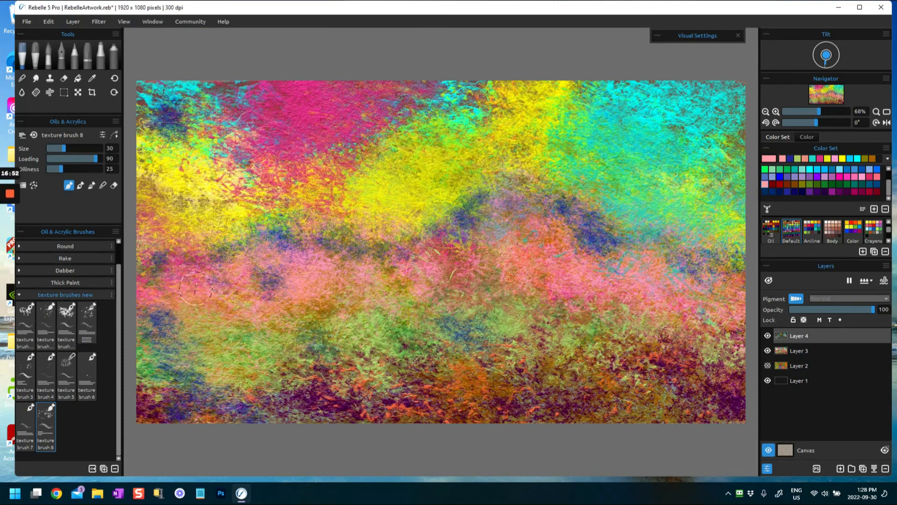
{"action": "left_click_drag", "start_coordinate": [379, 275], "coordinate": [431, 296]}
{"action": "left_click_drag", "start_coordinate": [62, 151], "coordinate": [78, 152]}
{"action": "mouse_move", "coordinate": [286, 275]}
{"action": "left_mouse_down"}
{"action": "mouse_move", "coordinate": [277, 271]}
{"action": "mouse_move", "coordinate": [288, 257]}
{"action": "left_mouse_up"}
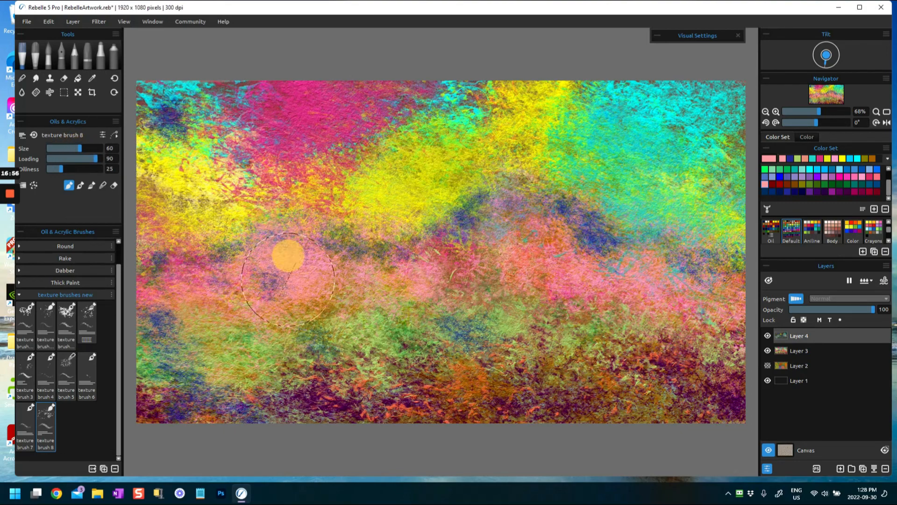
{"action": "left_click_drag", "start_coordinate": [203, 279], "coordinate": [181, 293]}
- Select texture brush 12 and paint salmon and magenta texture over the upper half and right side, plus olive texture across the lower areas
{"action": "left_click", "coordinate": [67, 318]}
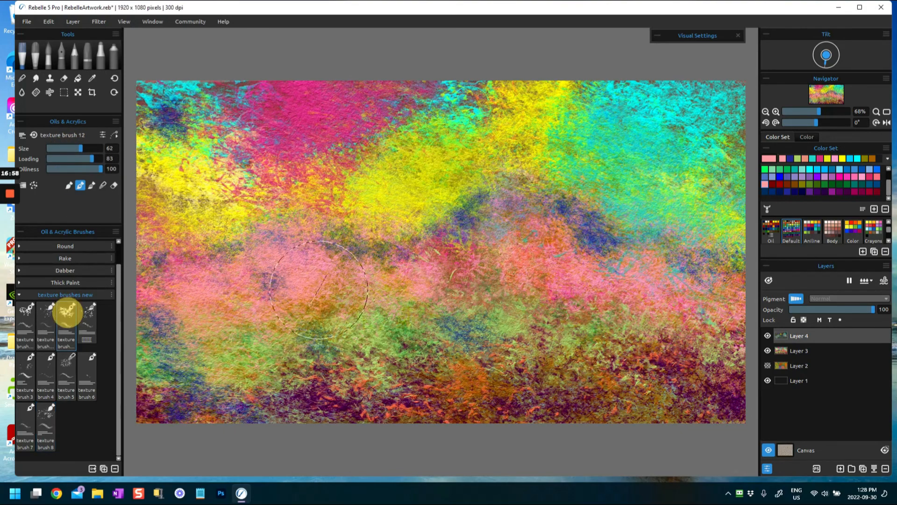
{"action": "mouse_move", "coordinate": [366, 217]}
{"action": "left_mouse_down"}
{"action": "mouse_move", "coordinate": [337, 114]}
{"action": "mouse_move", "coordinate": [300, 154]}
{"action": "mouse_move", "coordinate": [245, 186]}
{"action": "mouse_move", "coordinate": [421, 211]}
{"action": "mouse_move", "coordinate": [517, 206]}
{"action": "mouse_move", "coordinate": [580, 98]}
{"action": "mouse_move", "coordinate": [705, 265]}
{"action": "mouse_move", "coordinate": [681, 295]}
{"action": "mouse_move", "coordinate": [681, 395]}
{"action": "mouse_move", "coordinate": [661, 395]}
{"action": "left_mouse_up"}
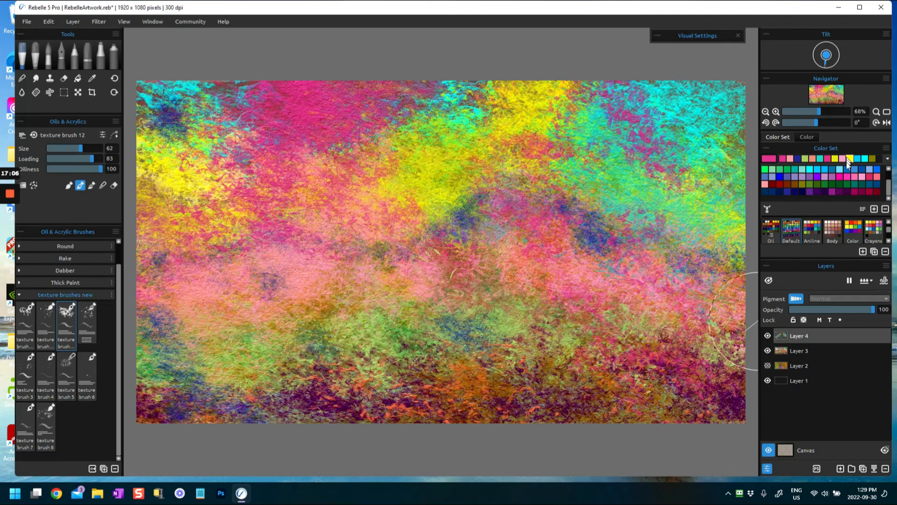
{"action": "left_click", "coordinate": [872, 158]}
{"action": "left_click_drag", "start_coordinate": [386, 367], "coordinate": [250, 383]}
{"action": "left_click_drag", "start_coordinate": [137, 375], "coordinate": [187, 330]}
{"action": "mouse_move", "coordinate": [503, 356]}
{"action": "left_mouse_down"}
{"action": "mouse_move", "coordinate": [496, 339]}
{"action": "mouse_move", "coordinate": [573, 348]}
{"action": "mouse_move", "coordinate": [733, 308]}
{"action": "mouse_move", "coordinate": [735, 348]}
{"action": "left_mouse_up"}
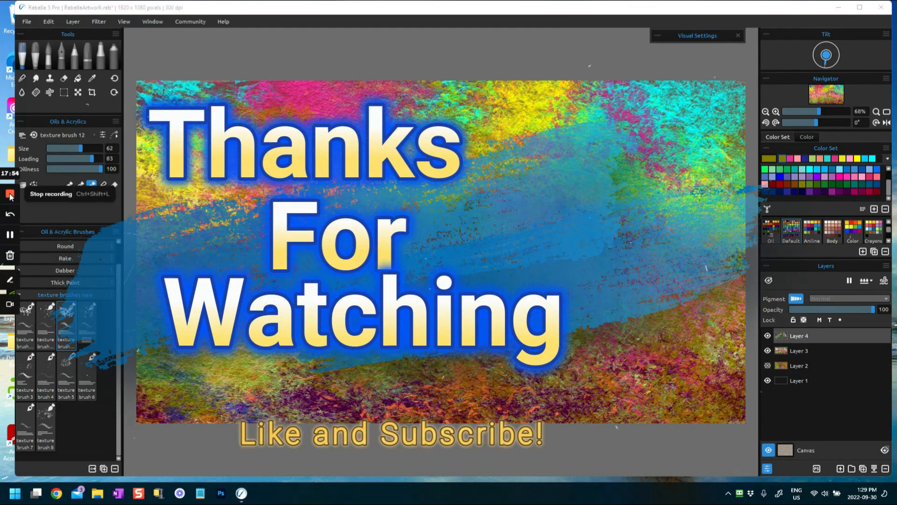
{"action": "left_click", "coordinate": [12, 197]}
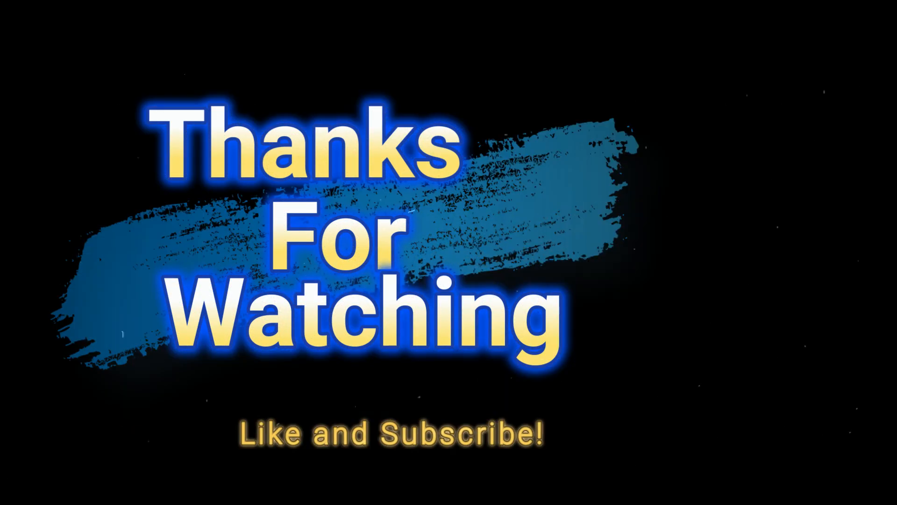